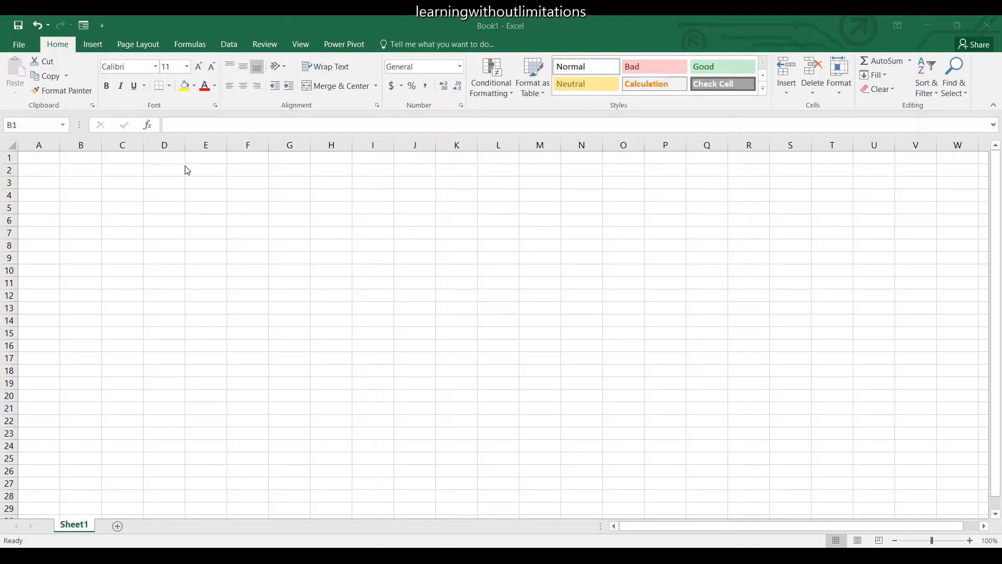
Enter the title "School Marksheet" in cell D1.
click(173, 160)
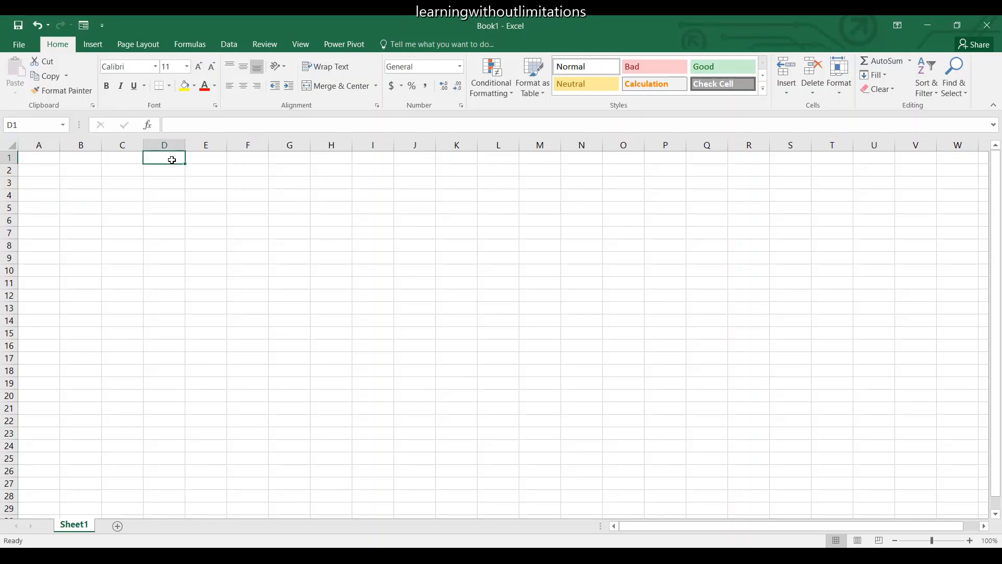
text(School)
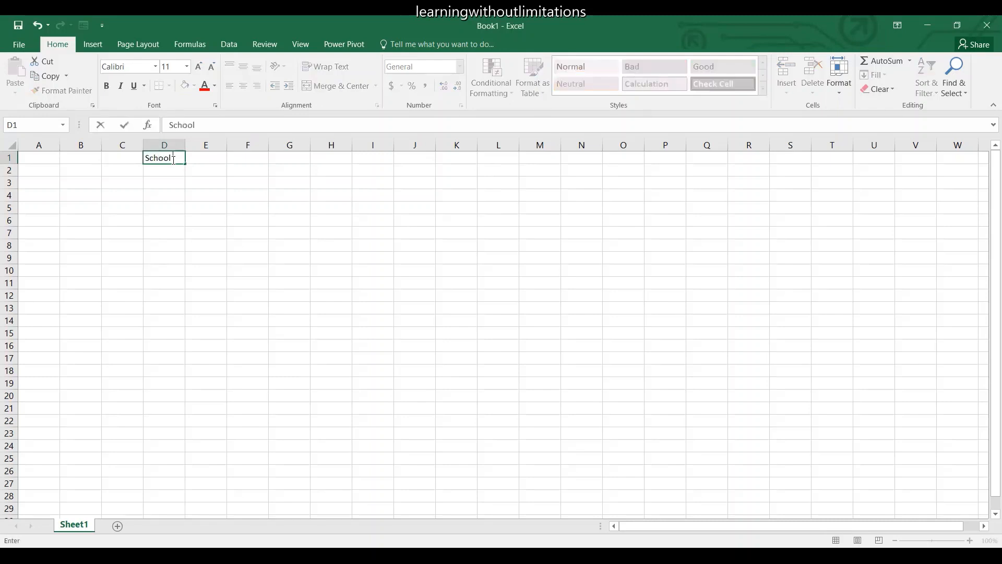
text( MArksheet)
key(Return)
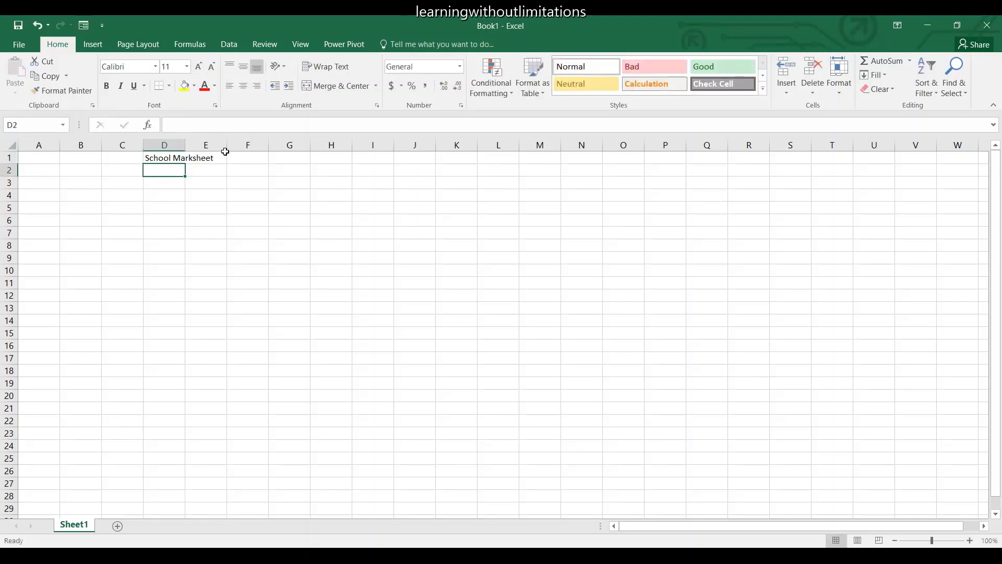
Auto-fit column D to the title text and select cell D1.
click(193, 157)
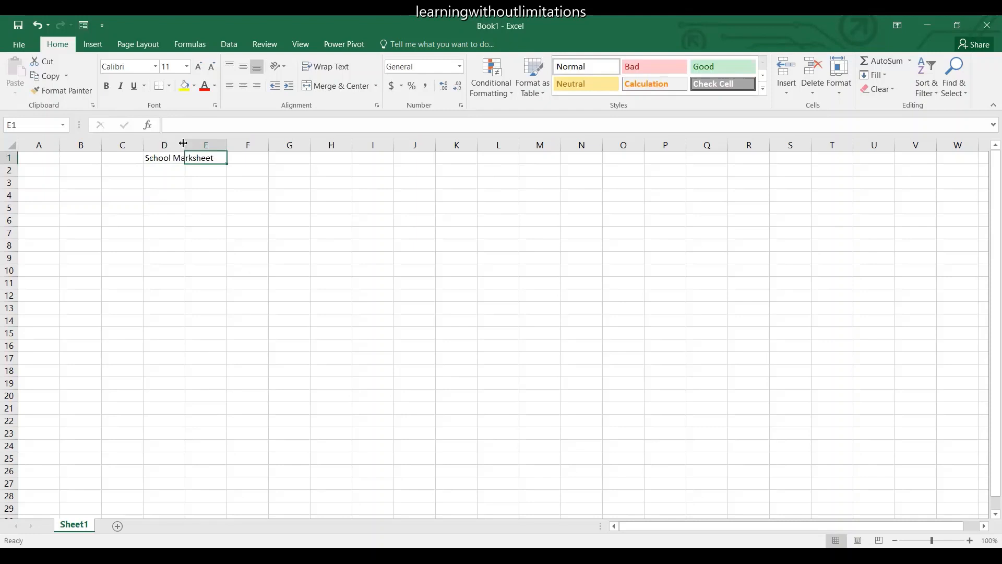
double_click(186, 145)
click(198, 163)
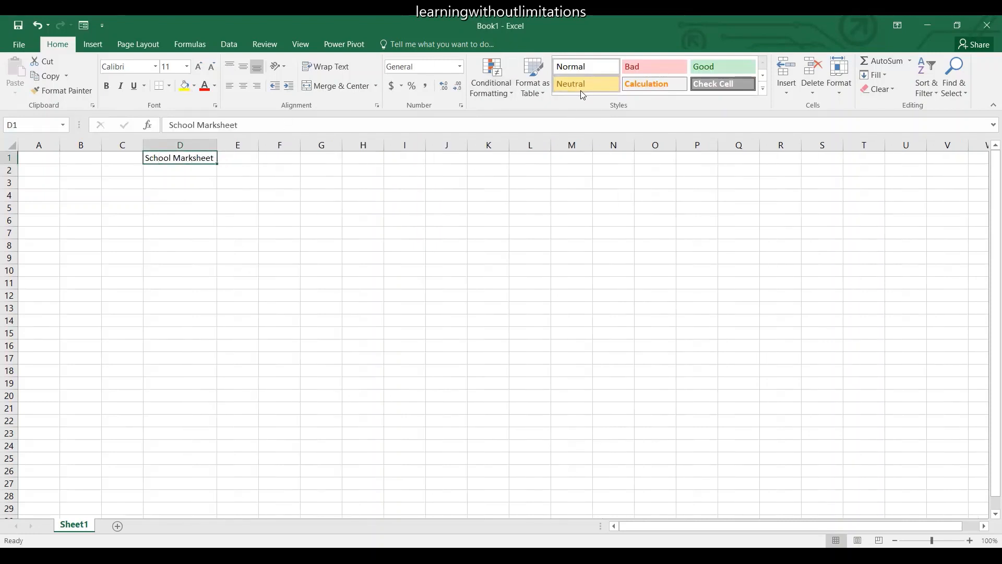
click(761, 90)
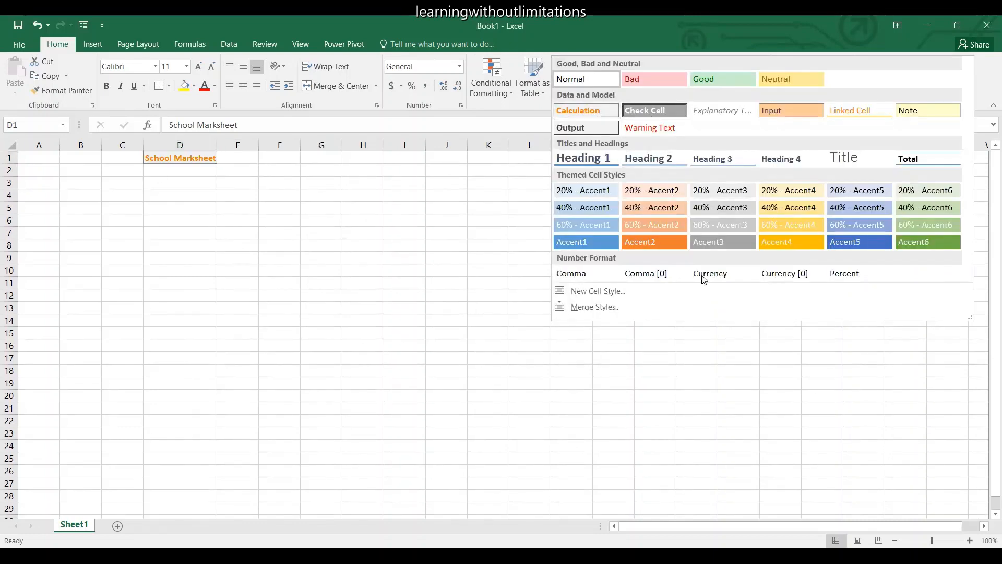
click(477, 272)
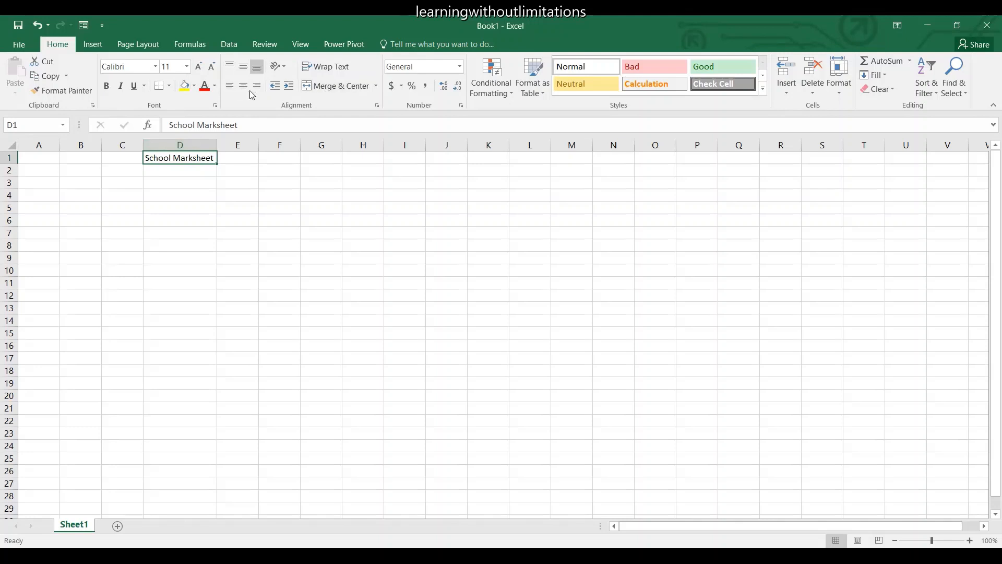
Set the title in D1 to the Arial Black font and enlarge it to size 48.
click(155, 67)
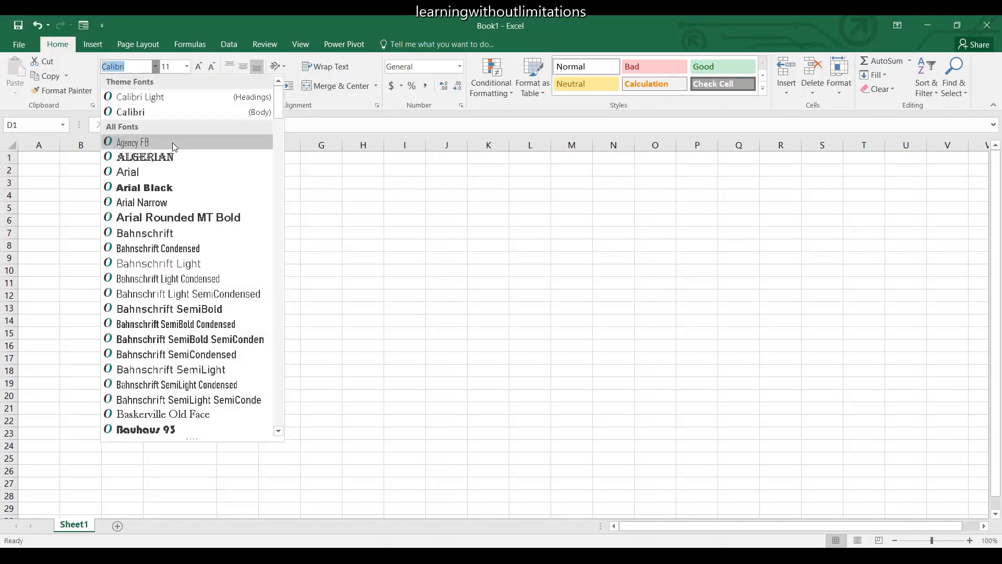
click(148, 189)
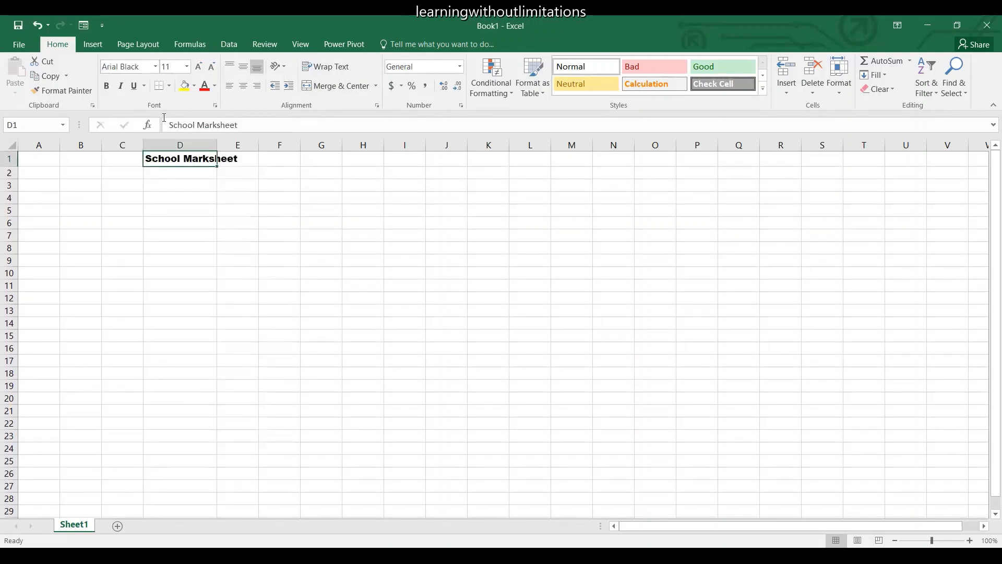
click(199, 73)
click(199, 73)
click(198, 73)
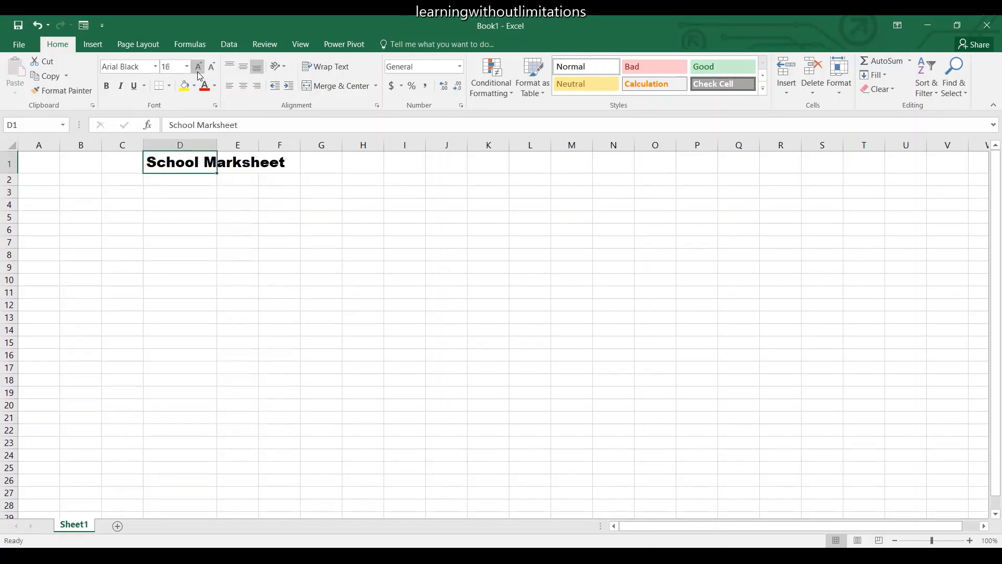
click(199, 73)
click(199, 73)
click(199, 73)
click(199, 73)
click(199, 73)
click(199, 73)
click(199, 73)
click(199, 73)
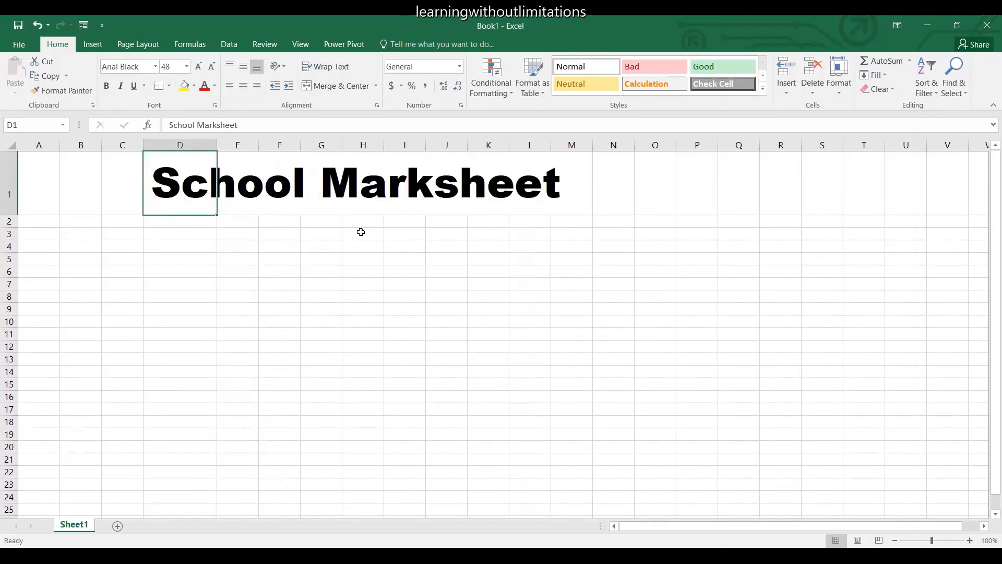
Try to merge and center the title using only cell D1.
click(359, 193)
click(211, 197)
click(332, 87)
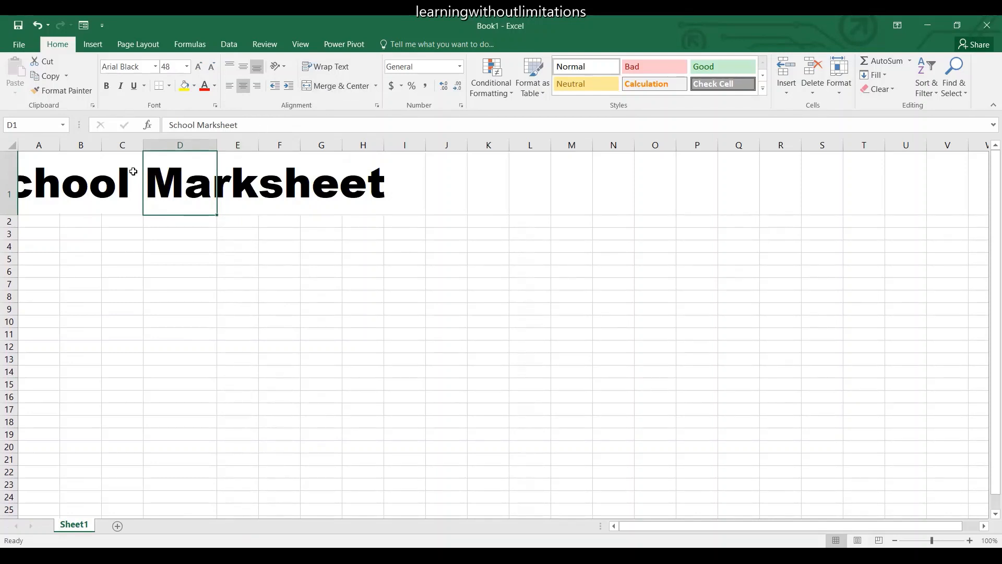
Undo the title's centering and its last font size increase, going back to size 36.
key(ctrl+z)
click(58, 179)
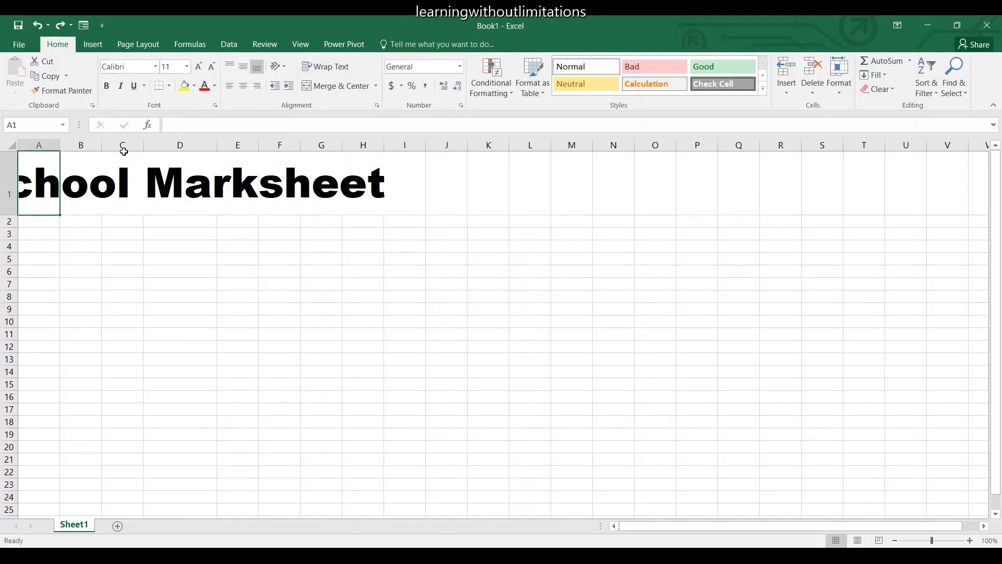
key(ctrl+z)
key(ctrl+z)
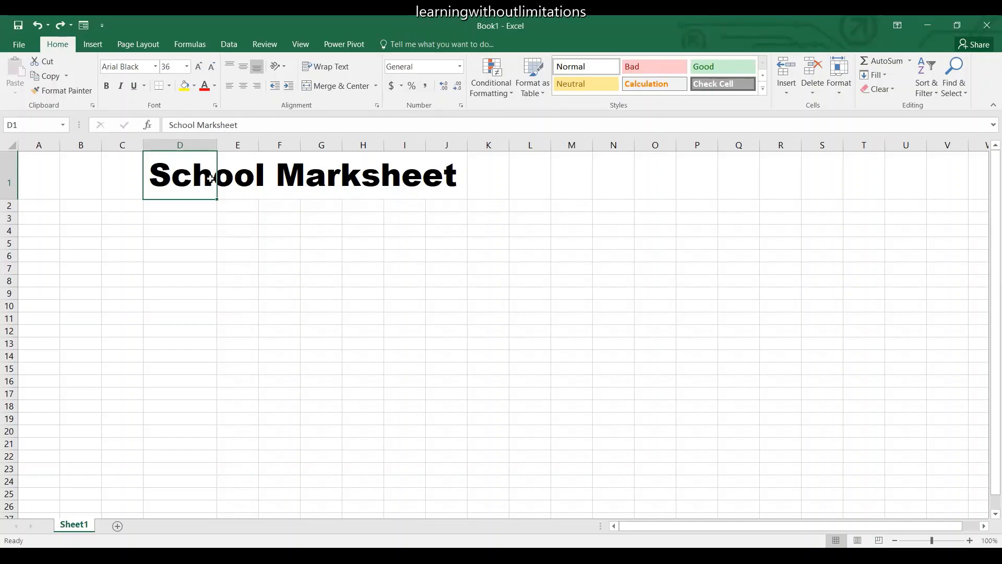
Merge and center the title across cells D1:J1.
key(shift+Right)
key(shift+Right)
key(shift+Right)
key(shift+Right)
key(shift+Right)
key(shift+Right)
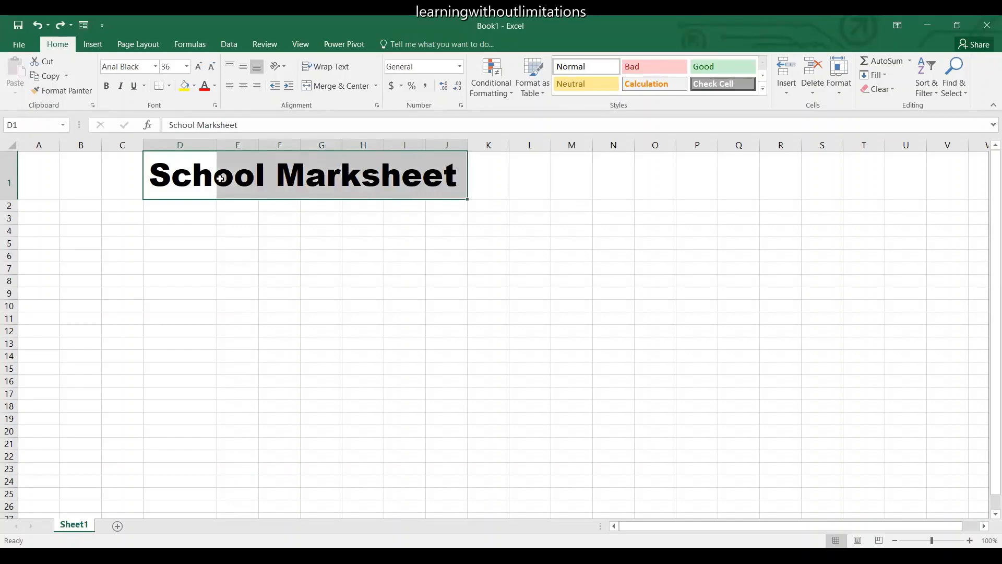
click(337, 86)
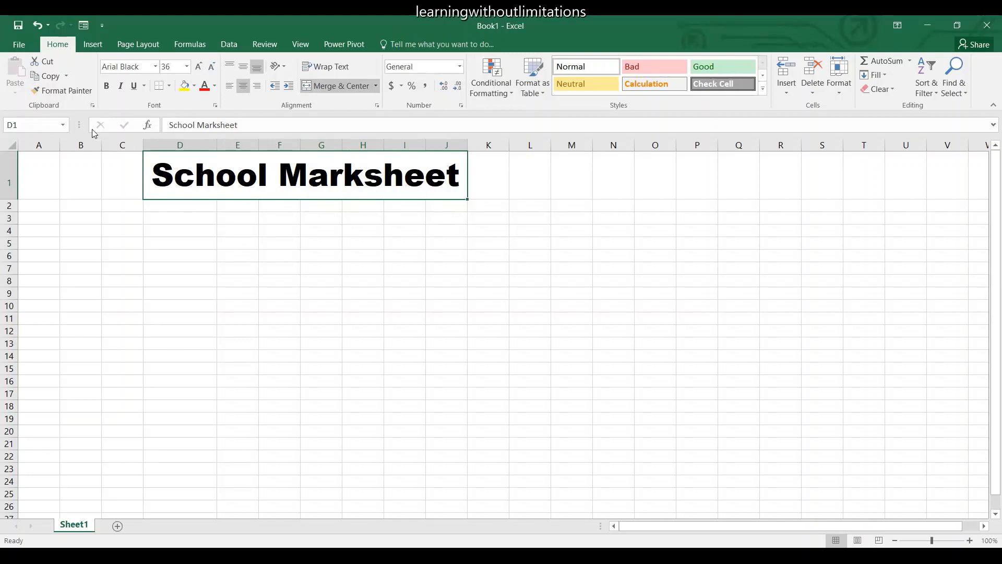
Make the merged title bold and underlined, without italics.
click(109, 88)
click(123, 87)
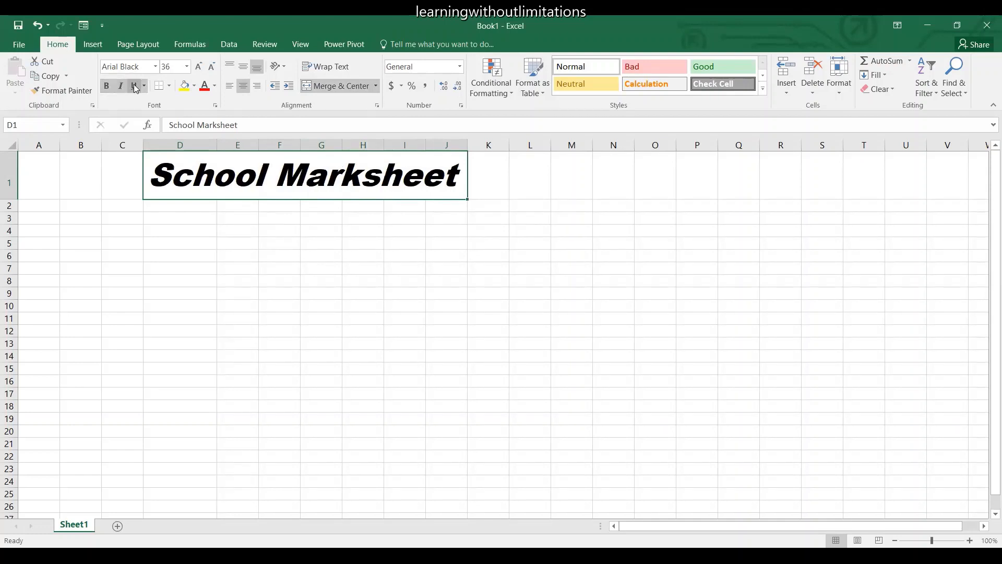
click(134, 87)
click(121, 86)
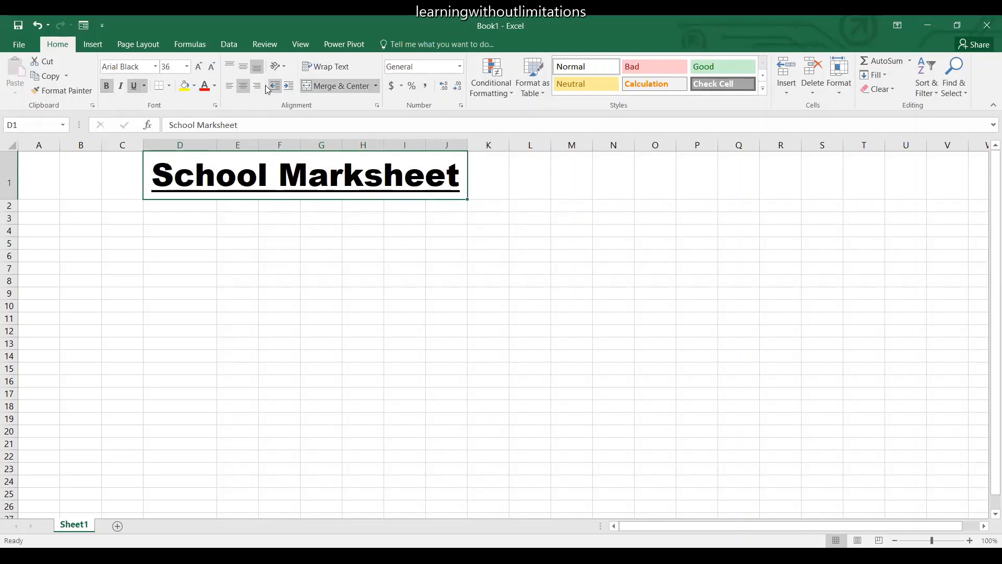
Color the title text dark orange-brown and fill its merged cell with the blue theme color.
click(214, 86)
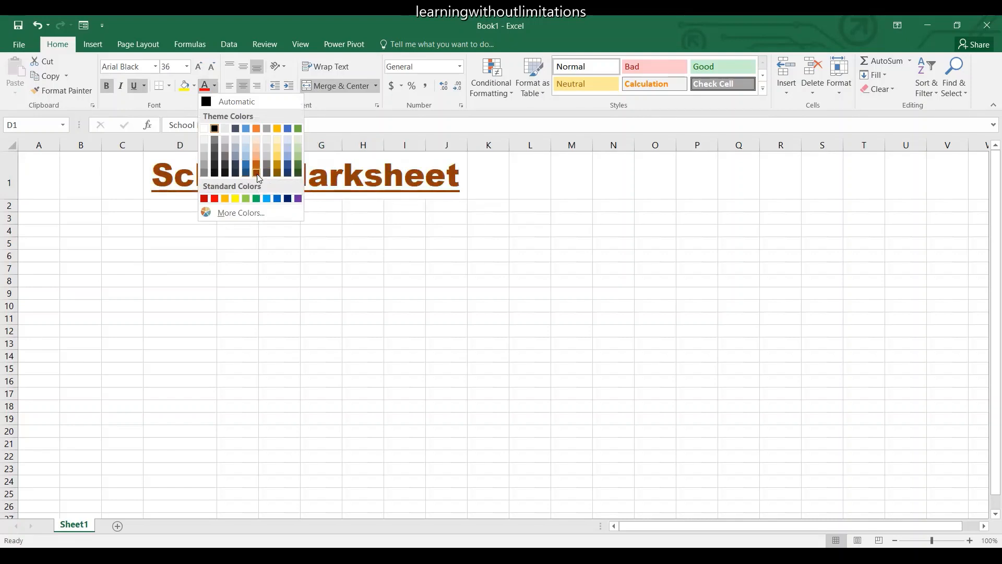
click(257, 174)
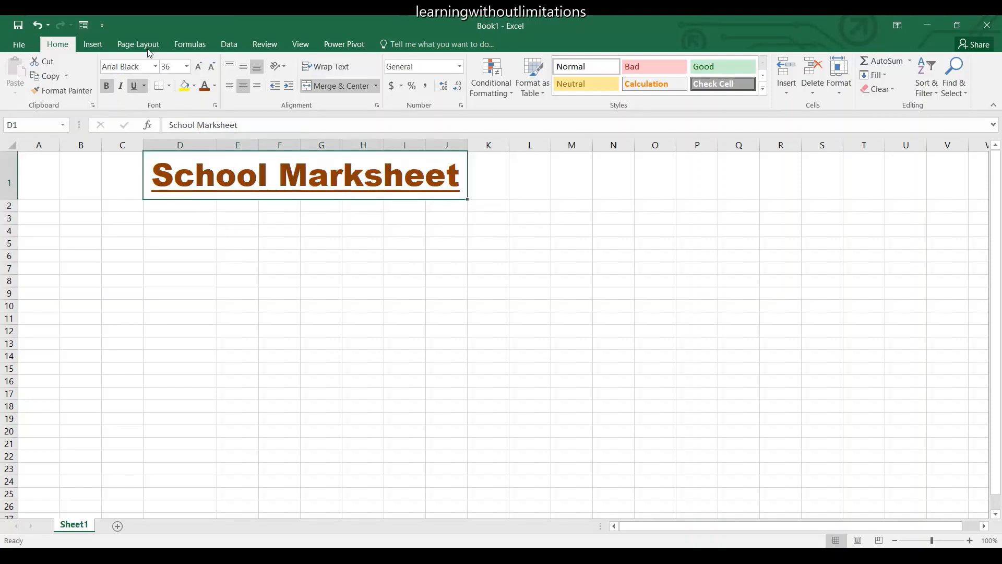
click(195, 87)
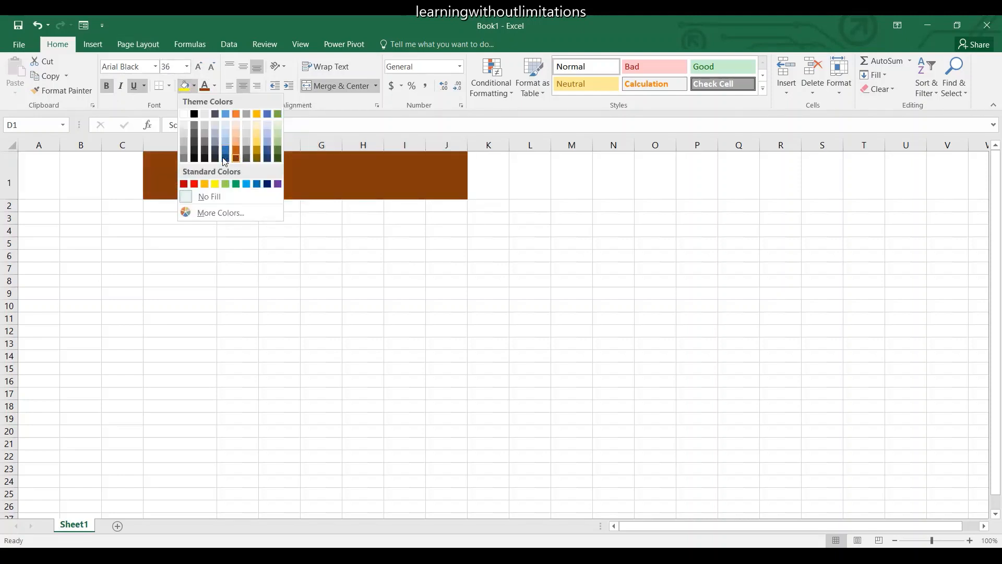
click(228, 114)
click(245, 255)
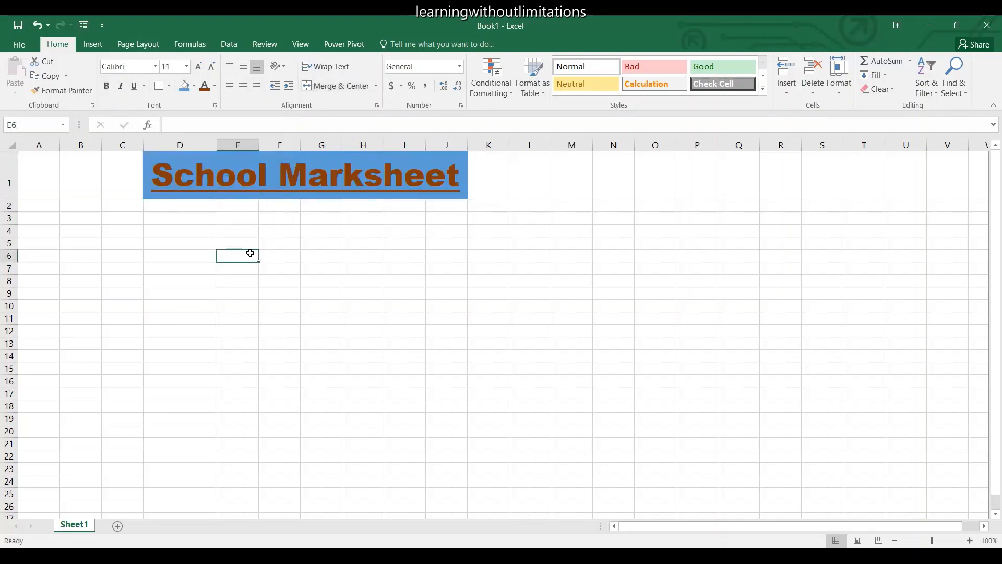
Enter the column headers Name, Class and Subject in cells A3 to C3.
click(33, 204)
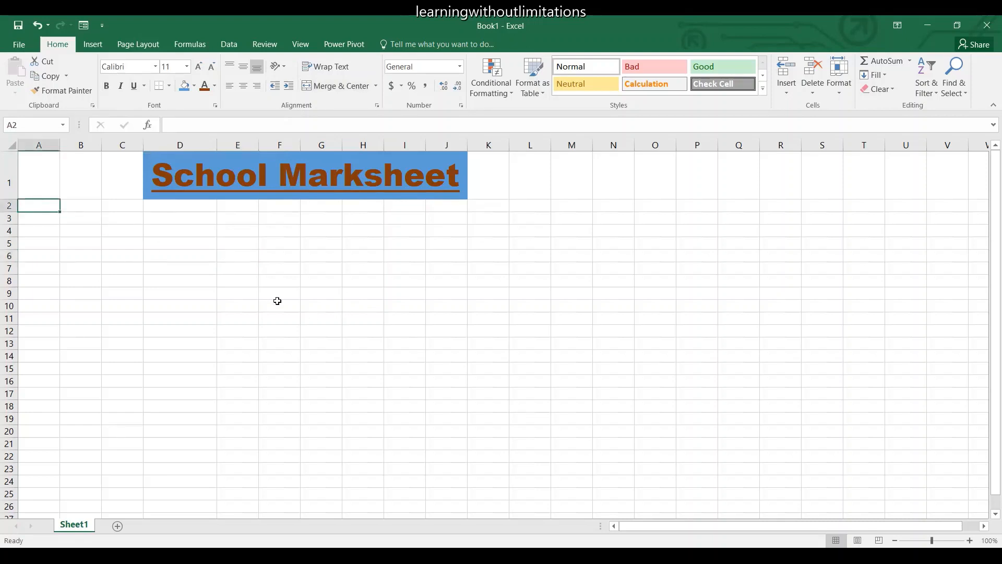
key(Down)
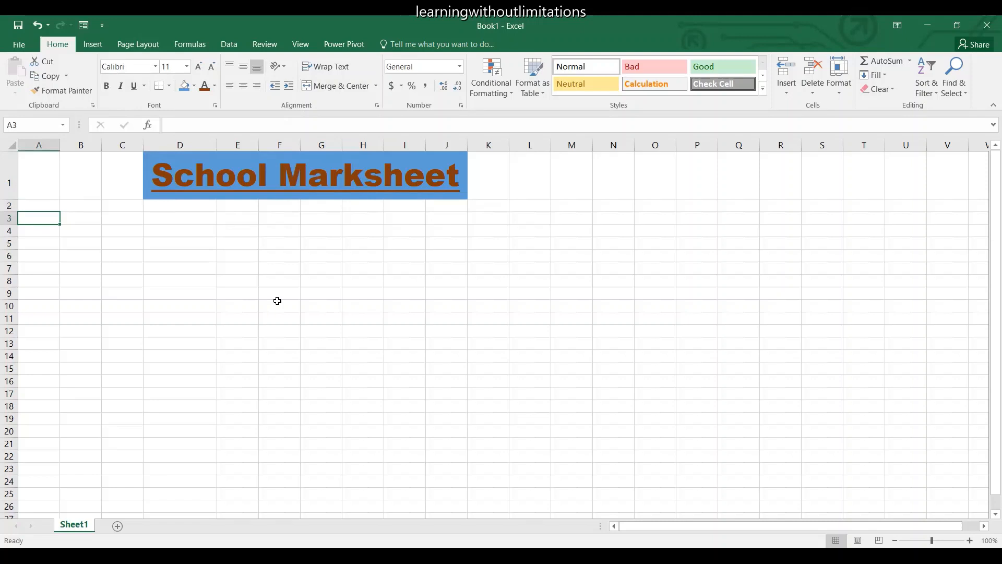
text(Name)
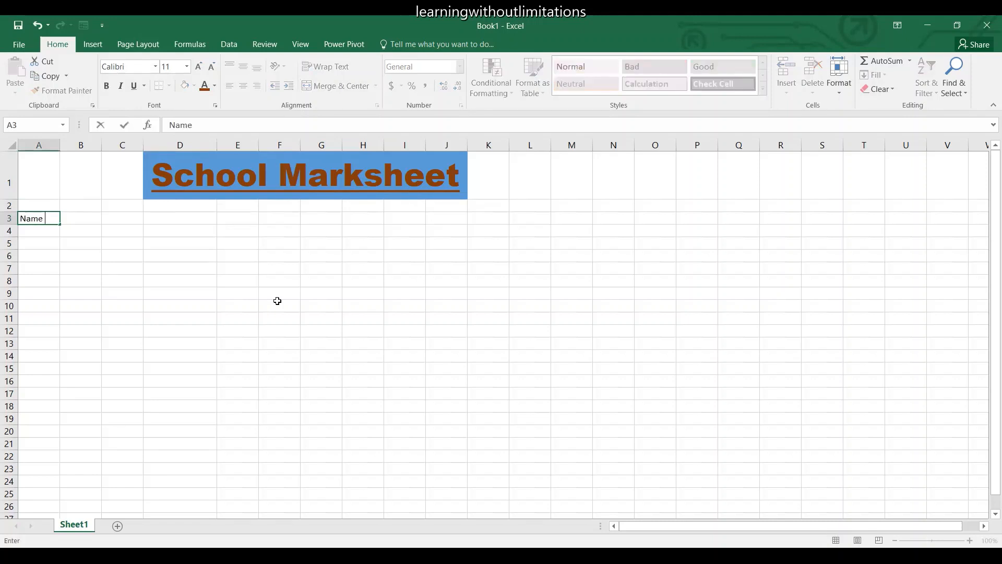
key(Tab)
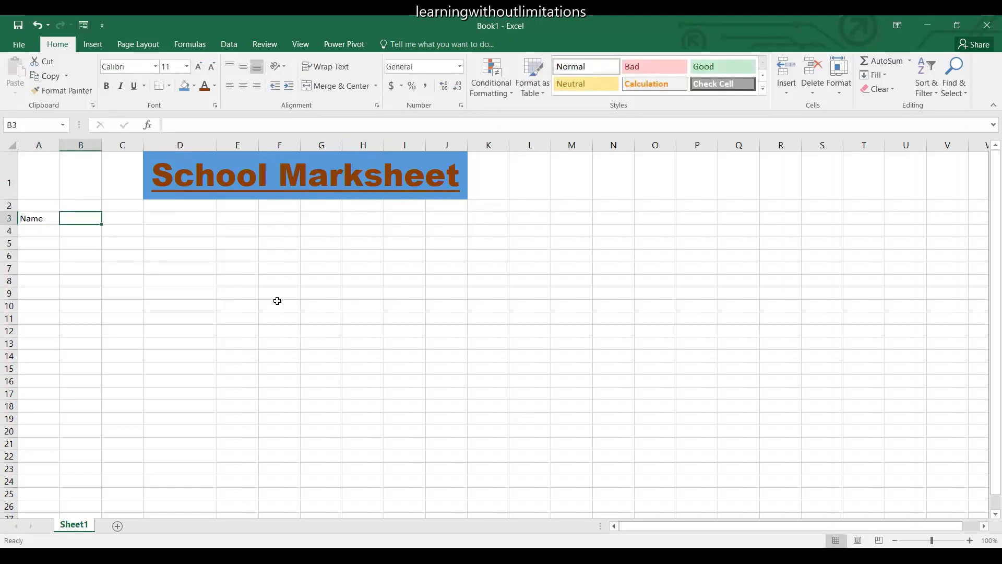
text(Class)
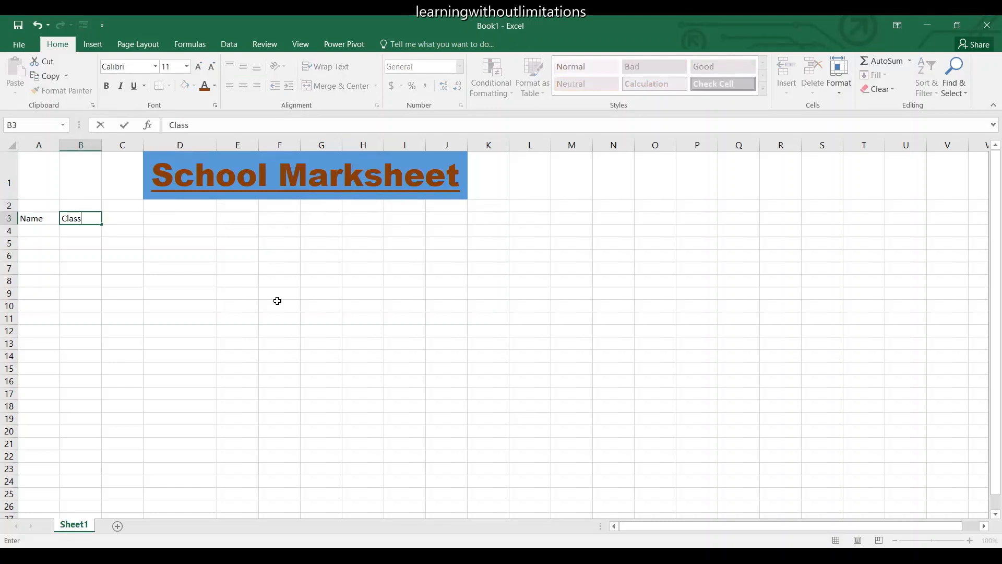
key(Tab)
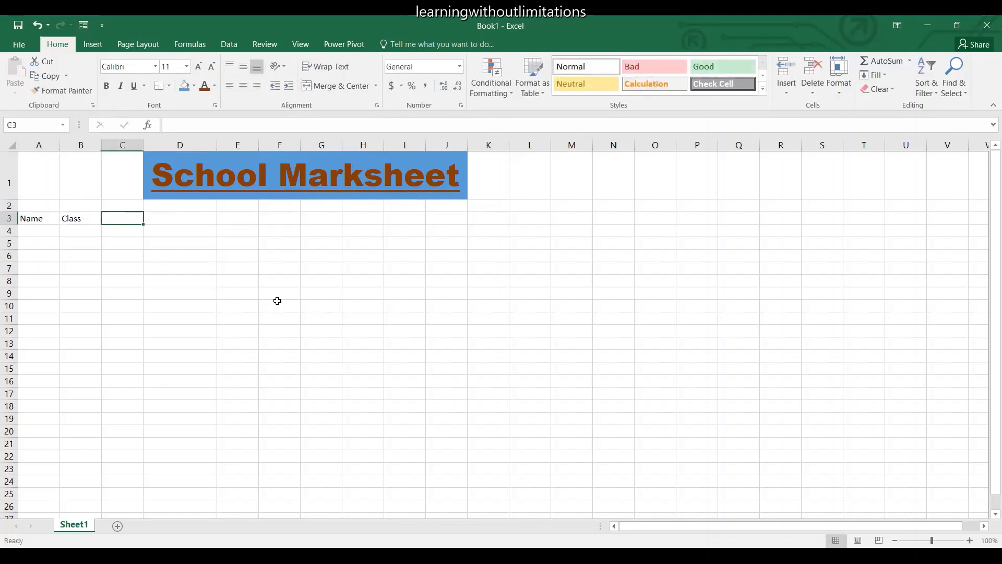
text(s)
key(BackSpace)
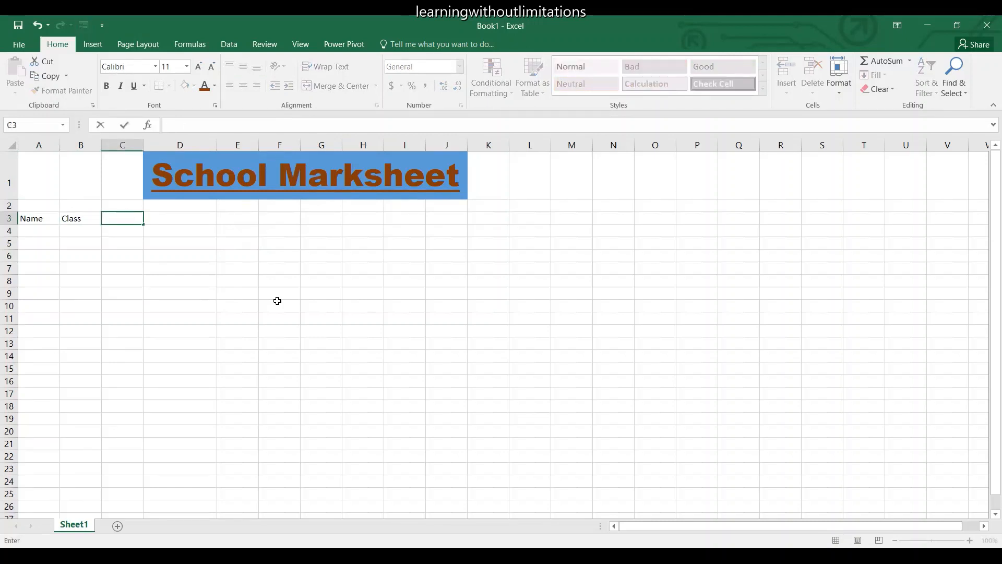
text(Subject)
key(Tab)
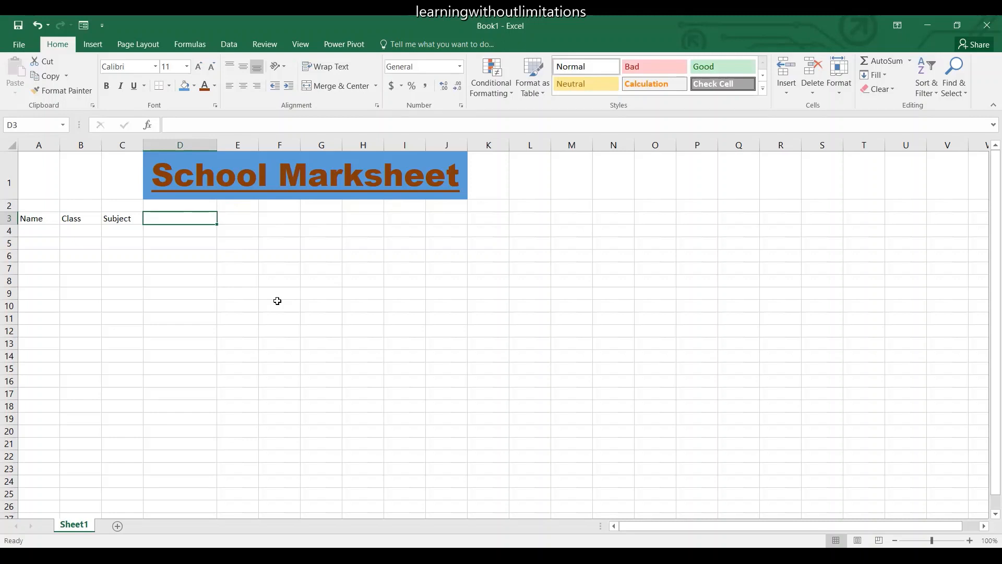
Continue the header row with Marks in D3 and Grade in E3.
text(maR)
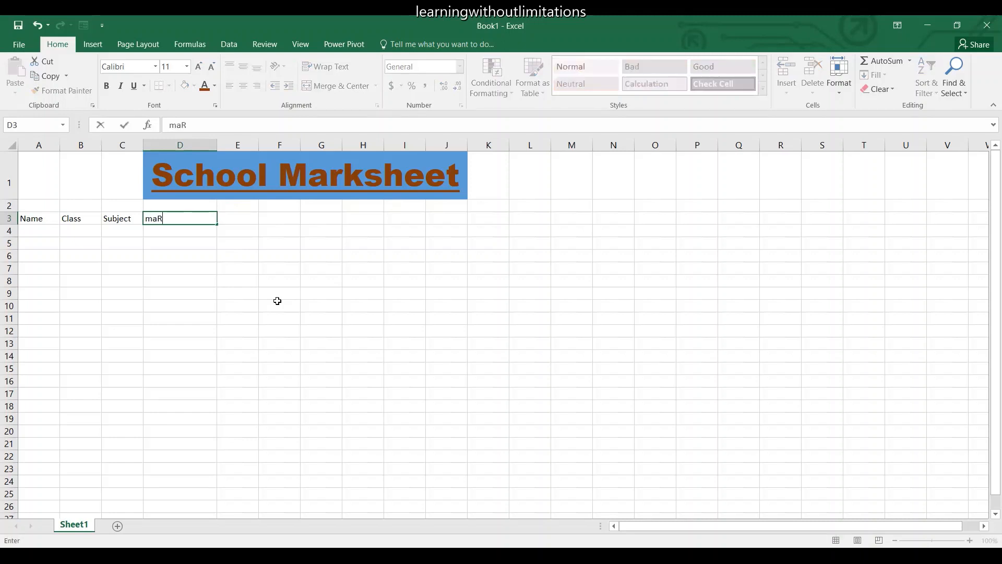
key(BackSpace)
key(BackSpace)
key(BackSpace)
text(Marks Grade)
key(BackSpace)
key(BackSpace)
key(BackSpace)
key(BackSpace)
key(BackSpace)
key(BackSpace)
key(Tab)
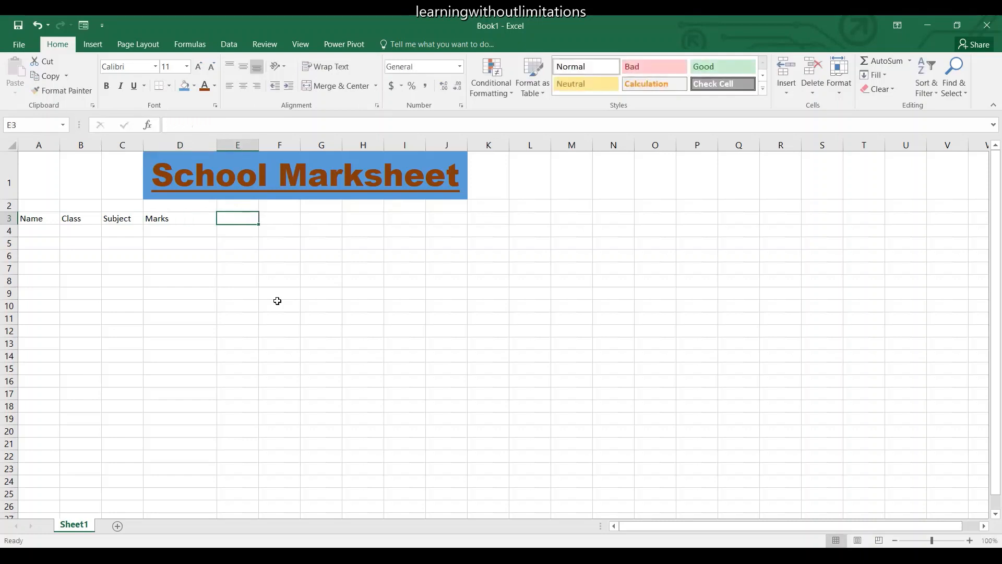
text(Grade)
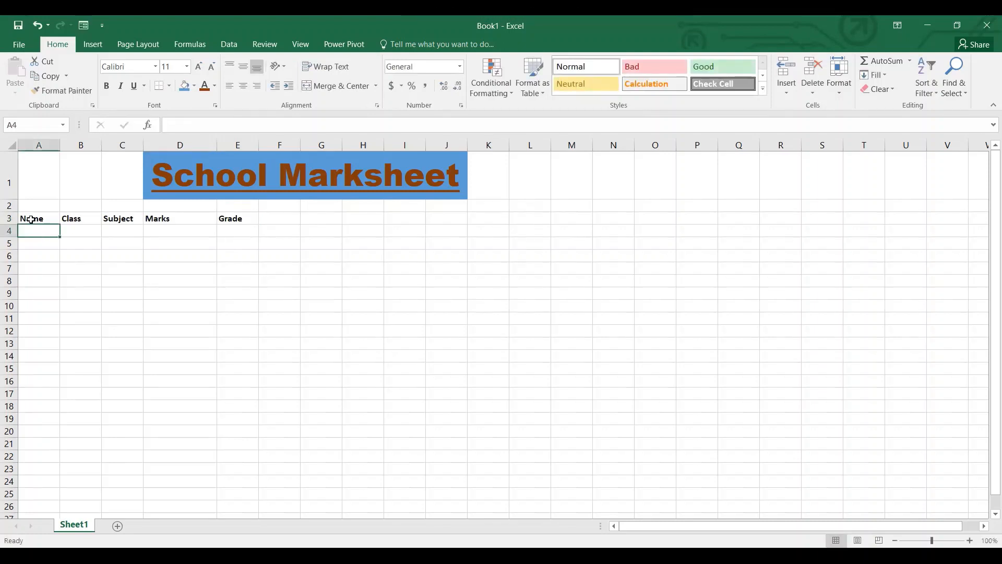
Make the headers in A3:E3 bold and keep that range selected.
click(30, 219)
key(shift+Right)
key(shift+Right)
key(shift+Right)
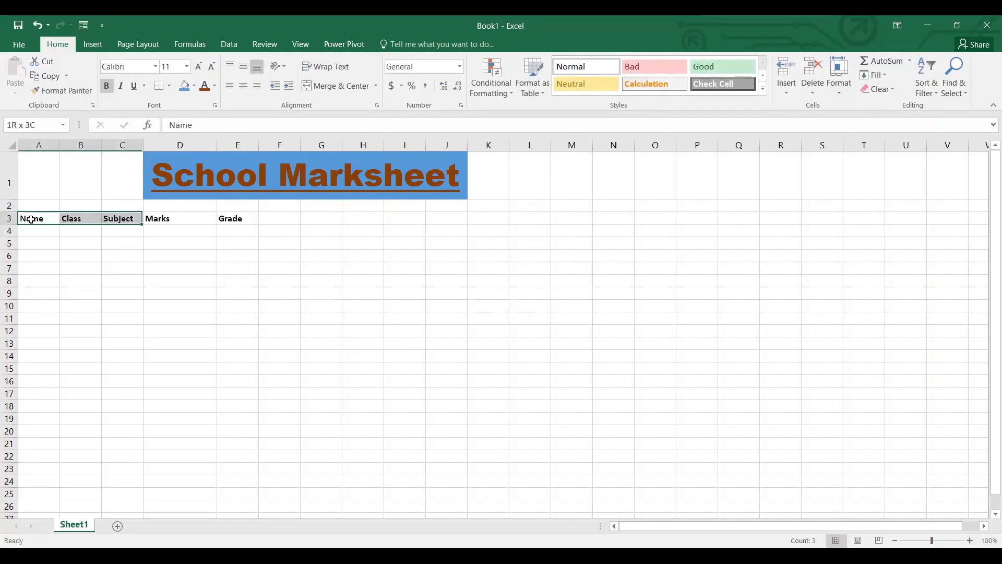
key(shift+Right)
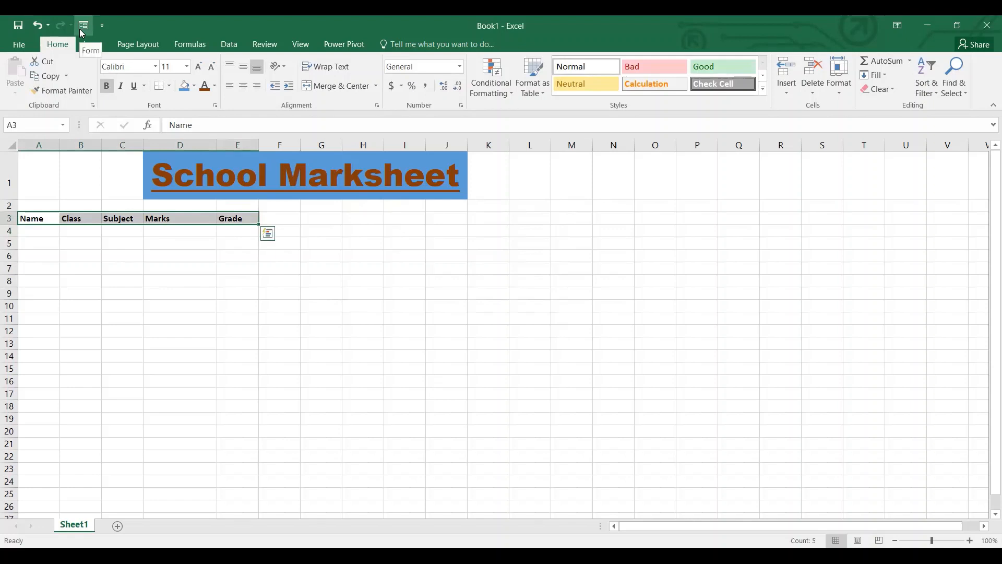
Open the data entry form for the sheet, using the selected header row as the column labels.
click(81, 32)
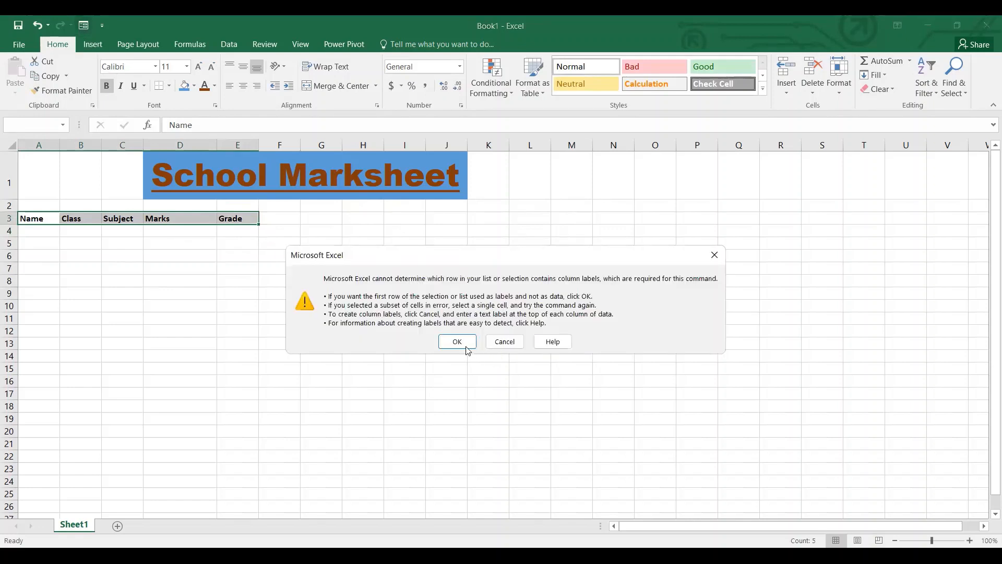
click(466, 348)
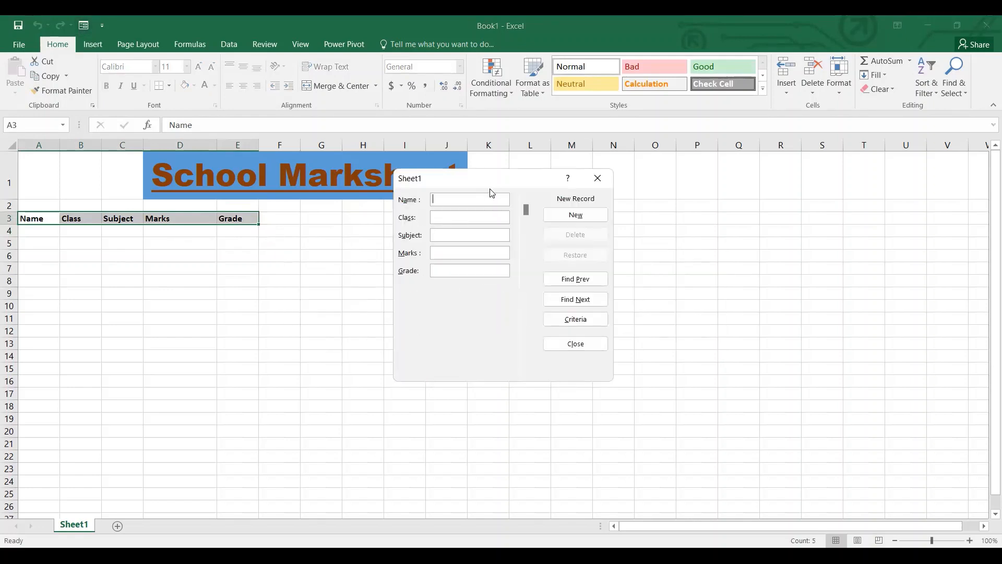
drag(527, 210, 530, 274)
Add the first record with the student's name, class Matric, subject Computer, marks 85 and grade A1.
text(A)
key(BackSpace)
text(Matric)
key(Tab)
text(Computeer)
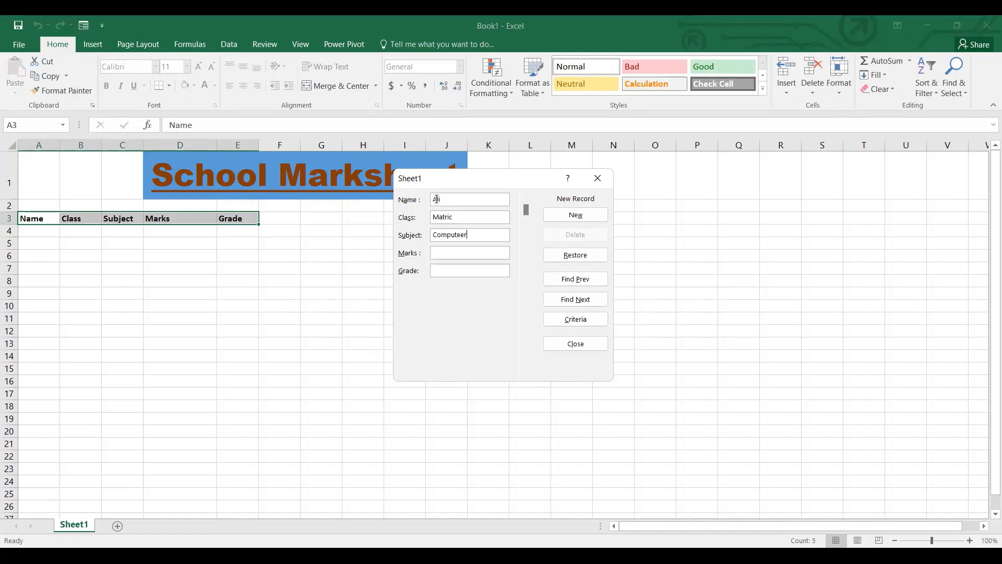
key(BackSpace)
key(BackSpace)
text(r85A1)
click(580, 219)
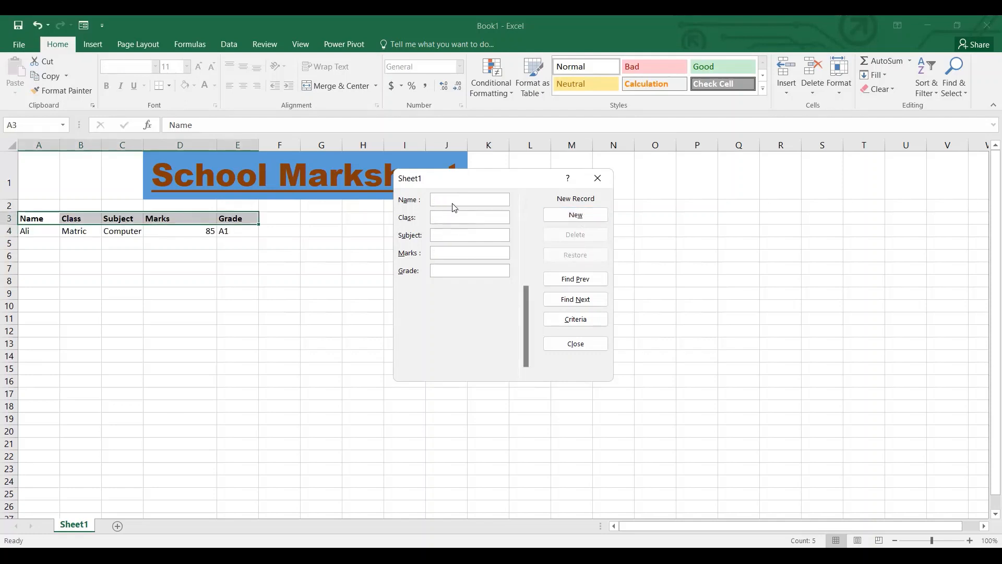
Start the second record with the student's name and class Matric.
text(Zain10)
key(BackSpace)
key(BackSpace)
text(Matric)
key(Tab)
Complete the second record with subject Computer, marks 98 and grade A1, and add it to the sheet.
text(Computer)
key(Tab)
text(98A)
key(Return)
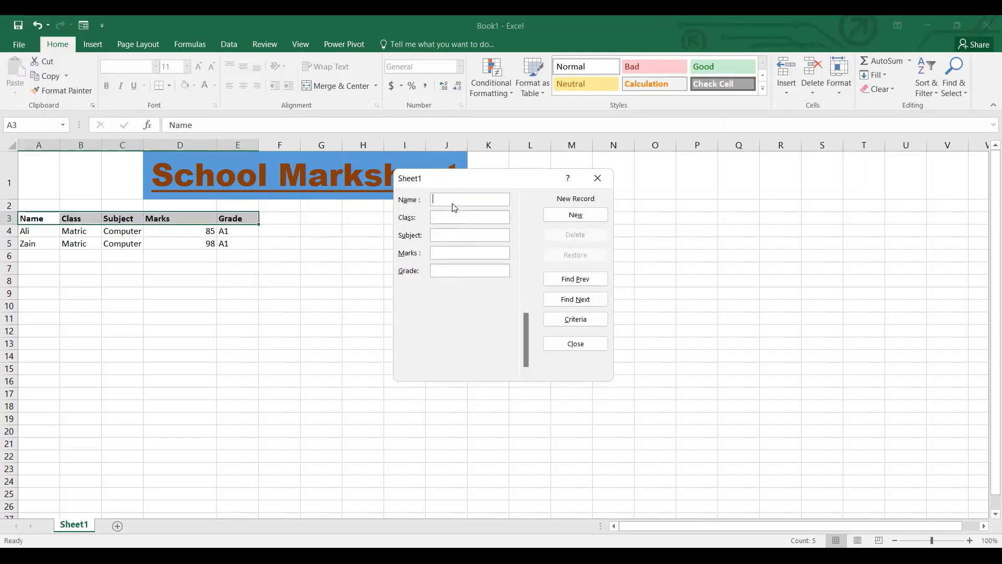
Start the third record with the student's name and class Matric.
text(A)
text(lina )
text(mATRIC)
key(Tab)
drag(469, 217, 397, 221)
text(Mat)
text(rica)
text(Compute)
text(r)
Complete the third record with subject Computer, marks 75 and grade A, and close the form.
key(Tab)
text(75A)
key(Return)
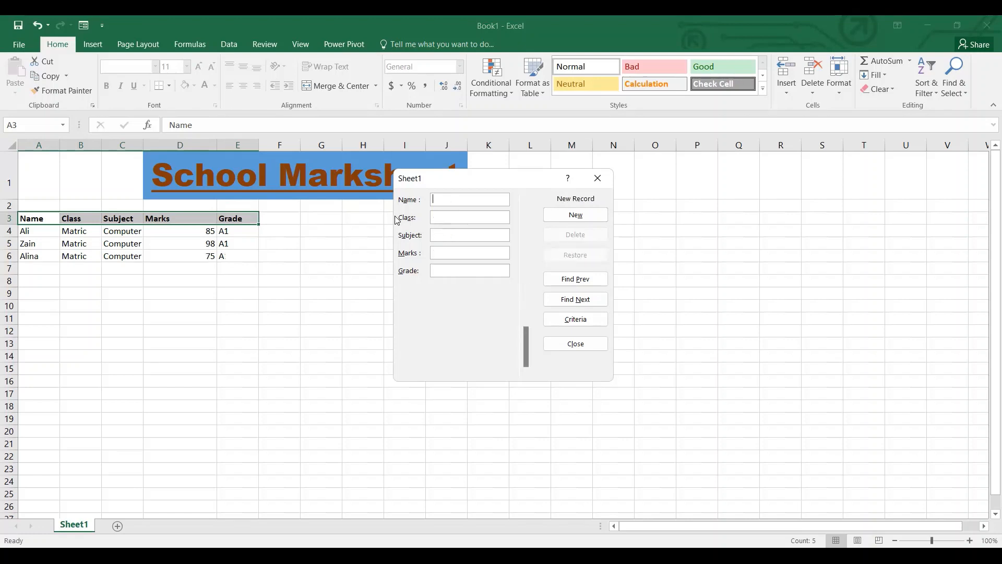
click(597, 179)
Fill Matric from B6 down to B10 and Computer from C6 down to C10.
click(78, 256)
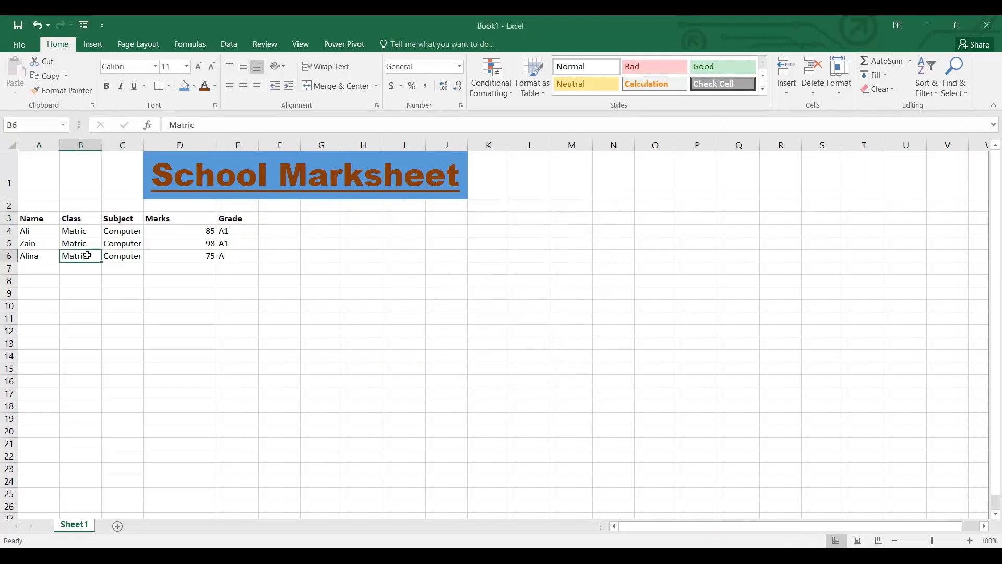
drag(101, 262, 101, 264)
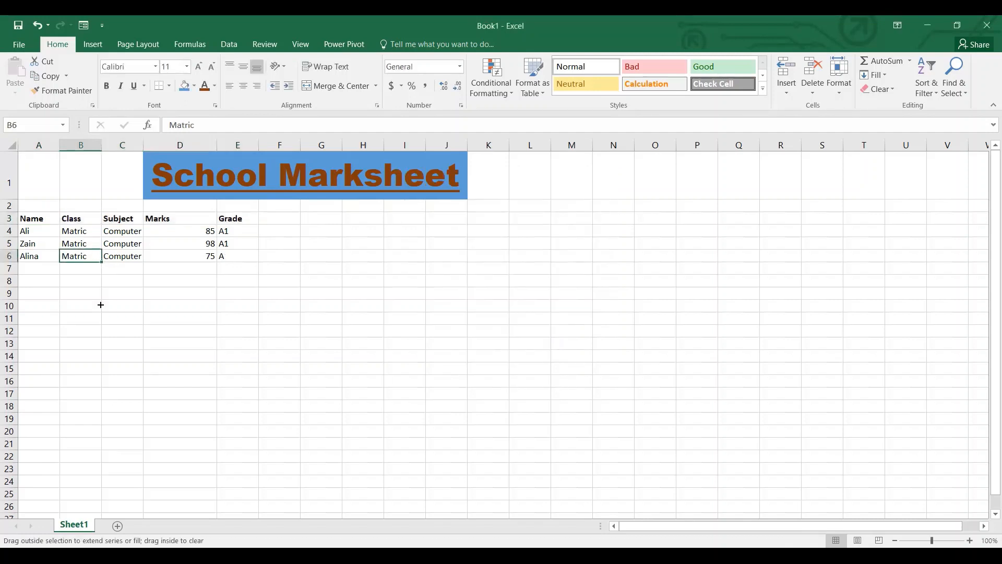
drag(101, 305, 99, 308)
click(127, 254)
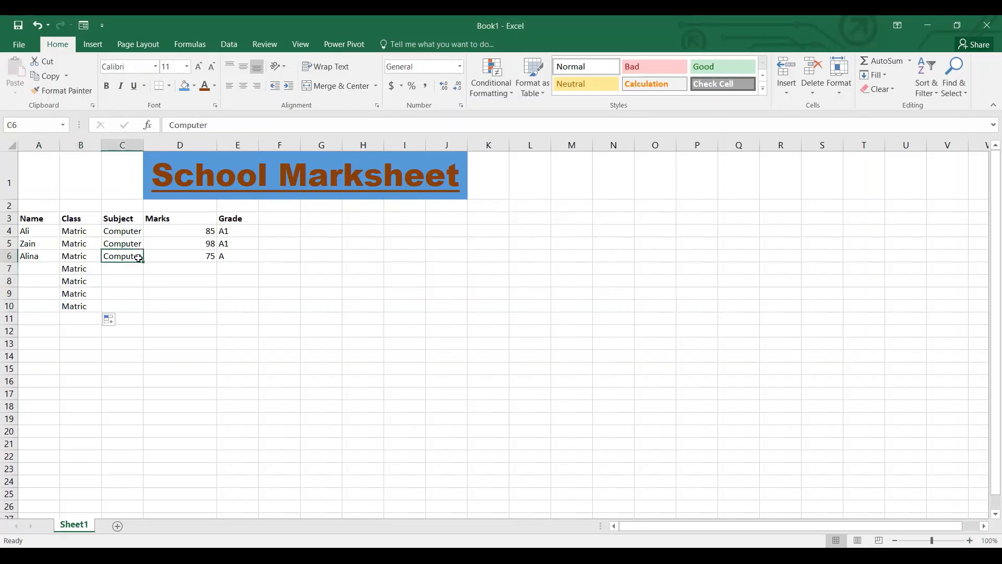
click(142, 263)
drag(142, 263, 136, 306)
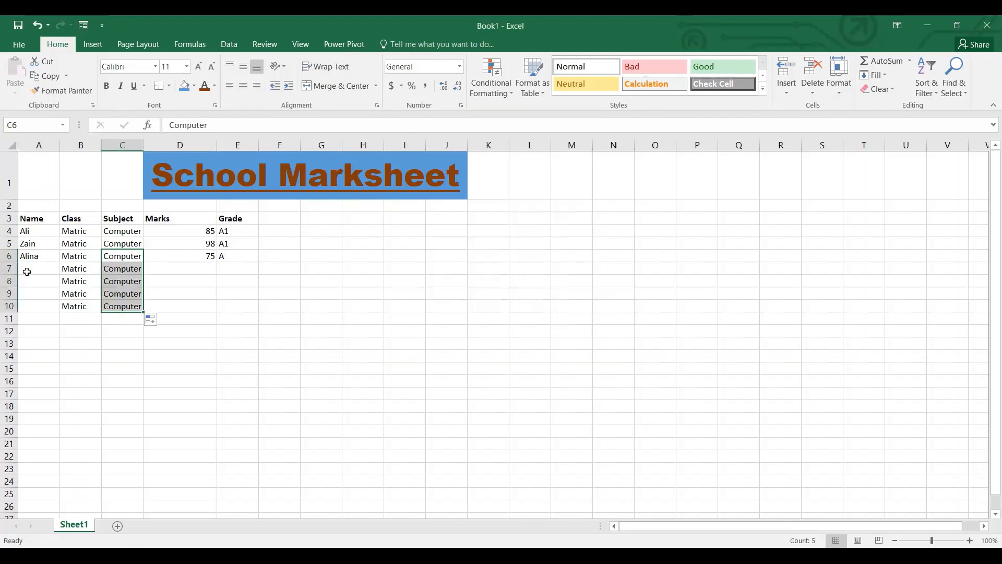
Reopen the data entry form and enter the student's name in a new record.
click(26, 267)
click(553, 216)
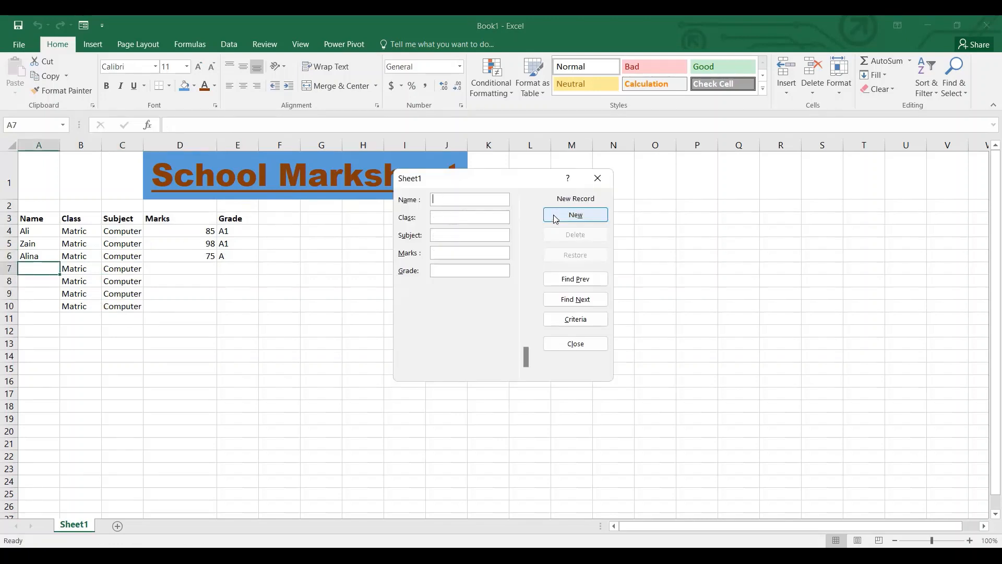
text(ASAS)
key(BackSpace)
key(BackSpace)
key(BackSpace)
key(BackSpace)
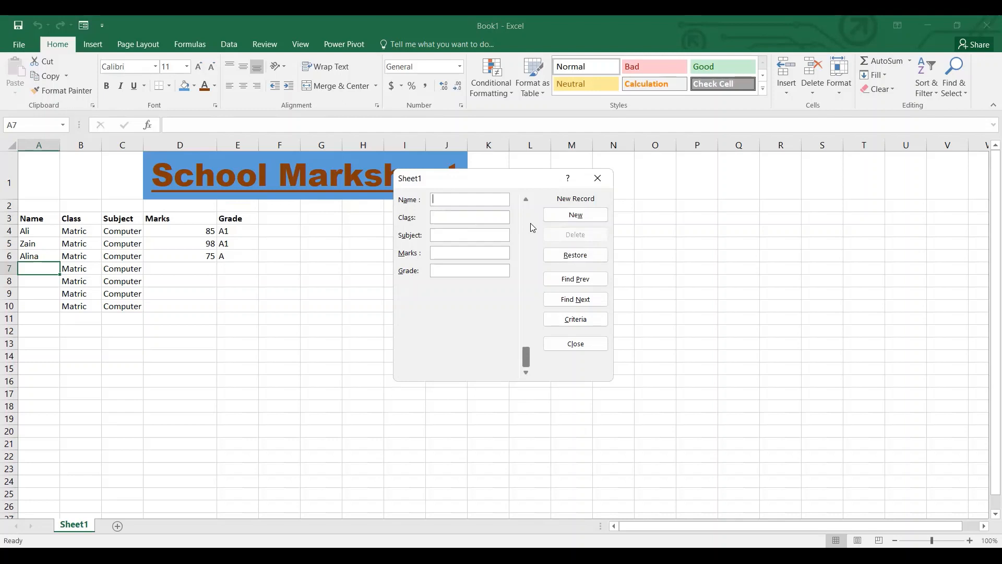
text(fAIQ)
key(BackSpace)
Set the new record's class to Matric and subject to Computer, and add it to the sheet in row 11.
key(BackSpace)
key(BackSpace)
key(BackSpace)
text(Faiq)
key(Tab)
text(MatricS)
key(BackSpace)
text(Computer)
click(531, 225)
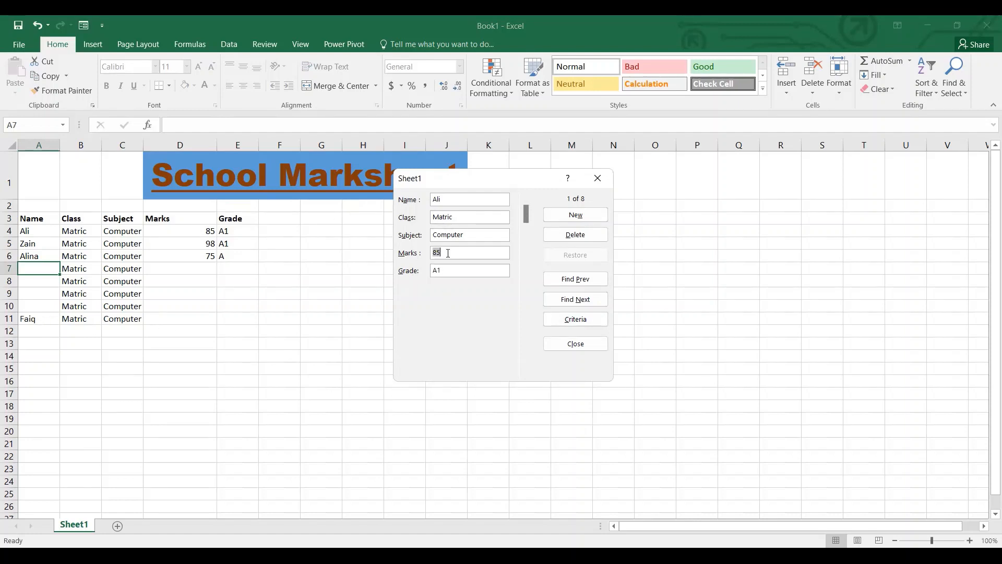
Go to the eighth record in the form, set its marks to 66 and grade to B, and close the form.
key(Down)
key(Down)
key(Down)
key(Down)
key(Down)
key(Down)
key(Down)
key(Up)
key(Up)
key(Up)
key(Up)
key(Up)
key(Up)
key(Up)
key(Down)
key(Down)
key(Down)
key(Up)
key(Down)
key(Down)
key(Down)
key(Down)
key(Down)
click(446, 251)
text(66)
text(B)
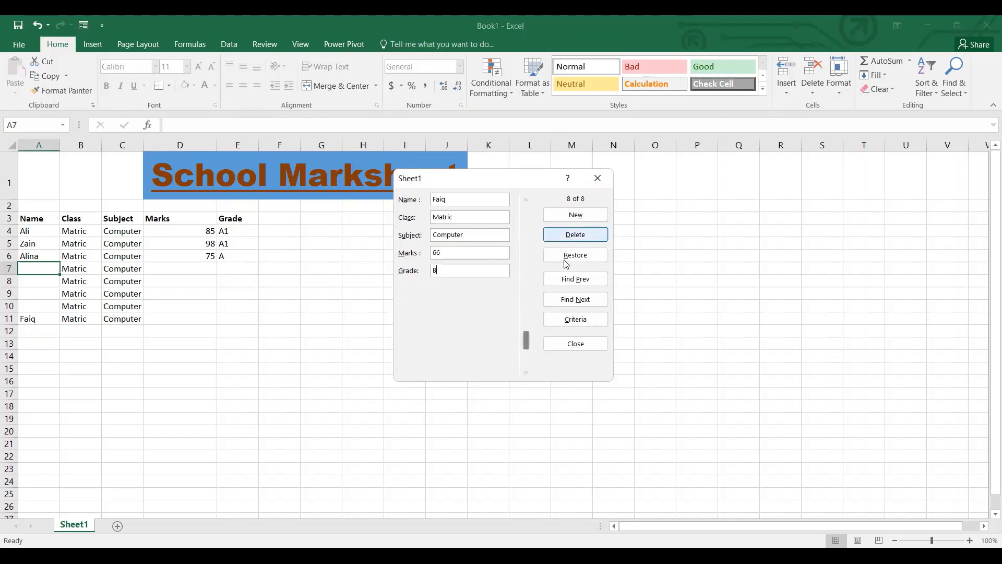
click(574, 341)
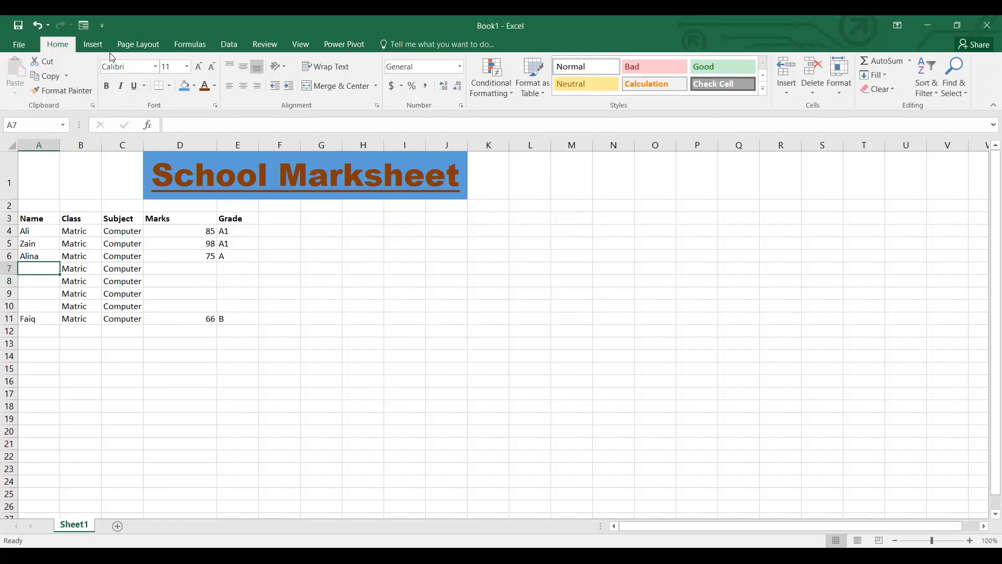
Reopen the form and complete the fourth record with the student's name, marks 88 and grade A.
click(90, 26)
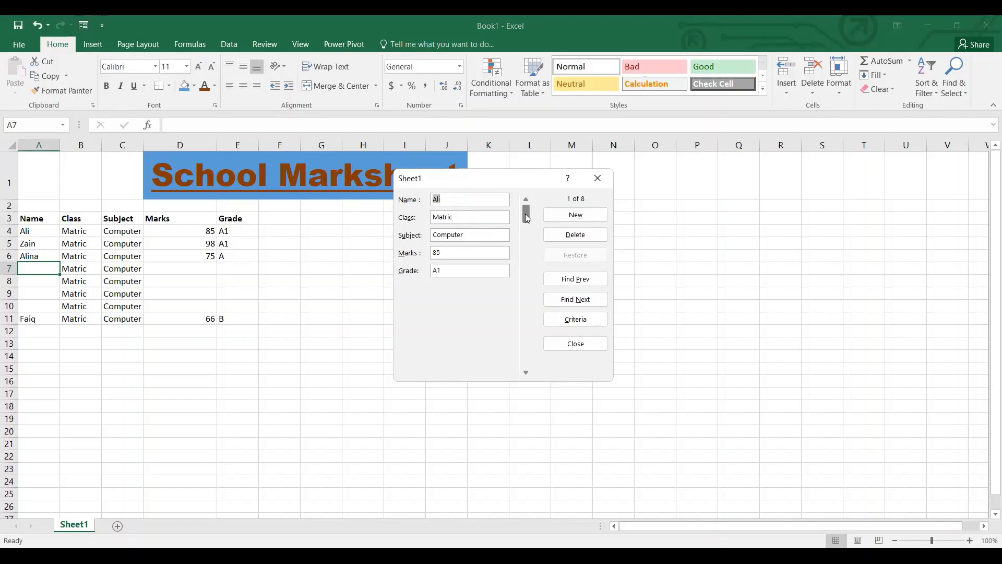
scroll(525, 214, down, 2)
scroll(527, 215, up, 1)
scroll(527, 218, down, 1)
scroll(527, 218, down, 1)
text(Zareen)
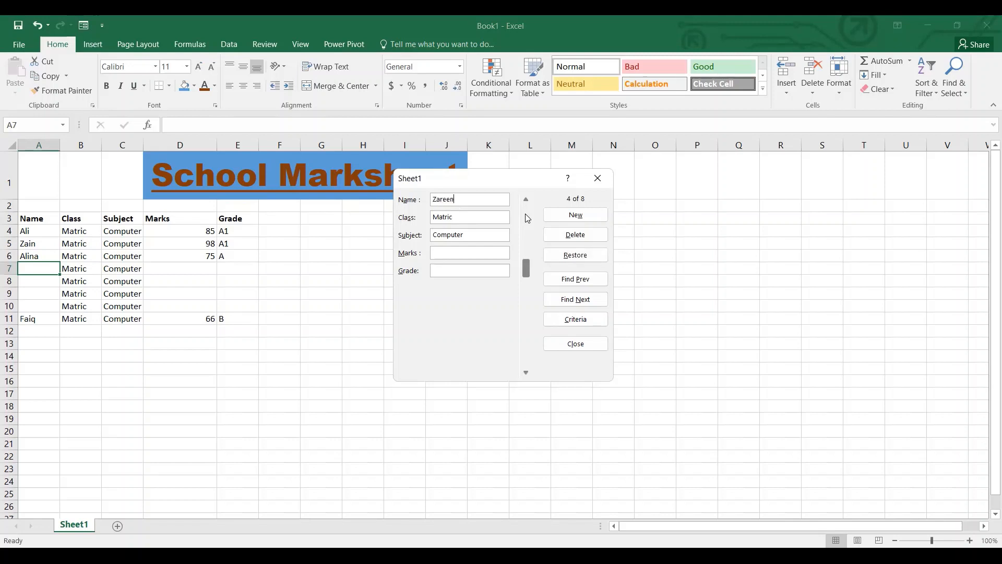
key(Tab)
key(Tab)
key(Tab)
text(88A)
key(Return)
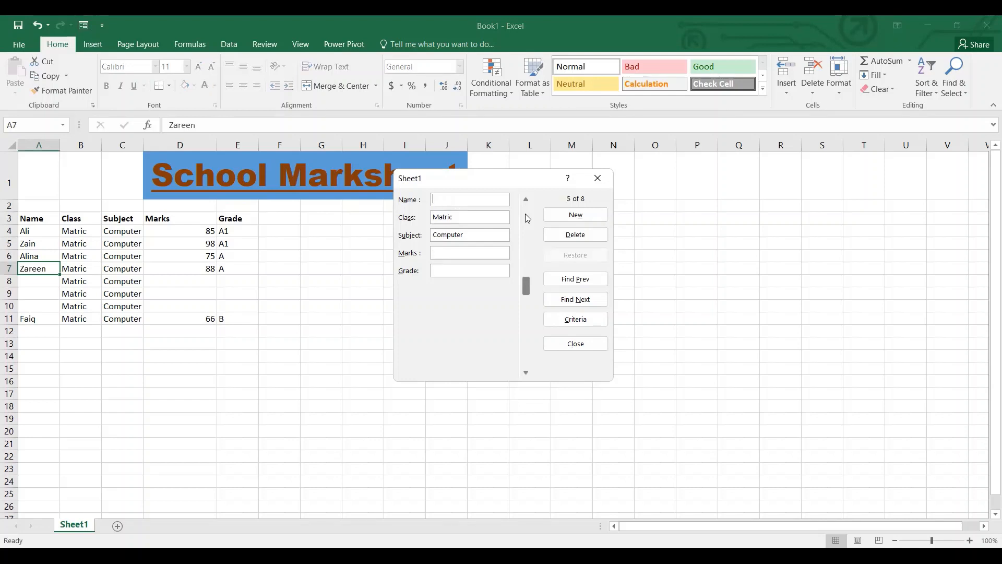
Complete the fifth record with the student's full name, marks 99 and grade A1.
key(Return)
key(Up)
text(Abdul Hadi)
key(Tab)
key(Tab)
key(Tab)
text(99)
key(Tab)
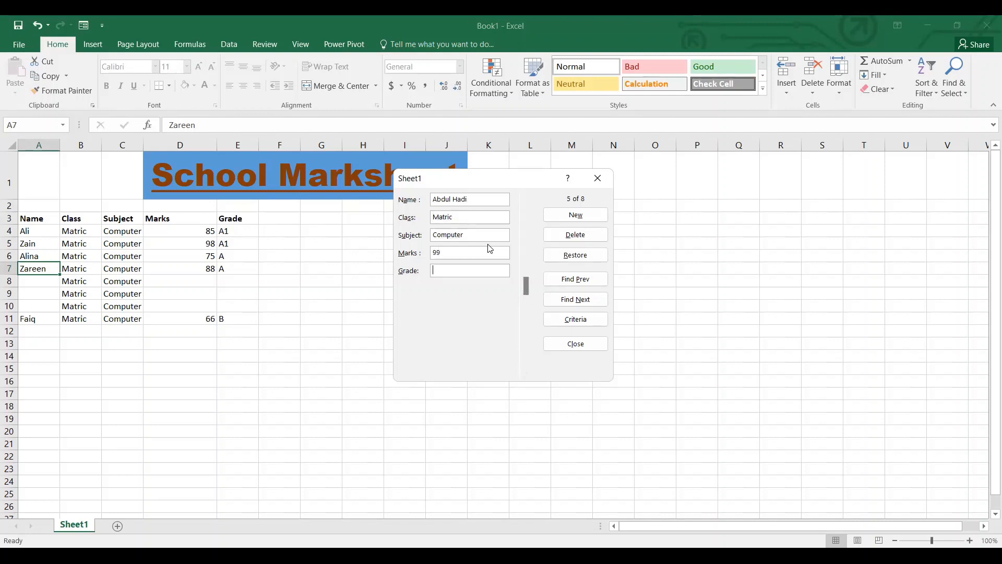
text(A1)
key(Return)
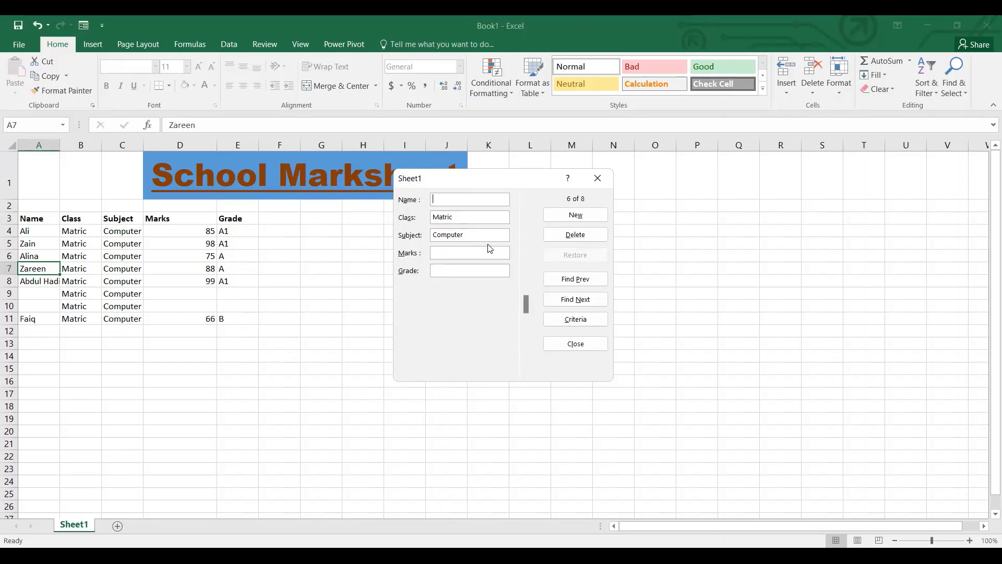
Complete the sixth record with the student's name, marks 90 and grade A1.
text(Samreen)
key(Tab)
key(Tab)
key(Tab)
text(90)
key(Tab)
text(A1)
key(Return)
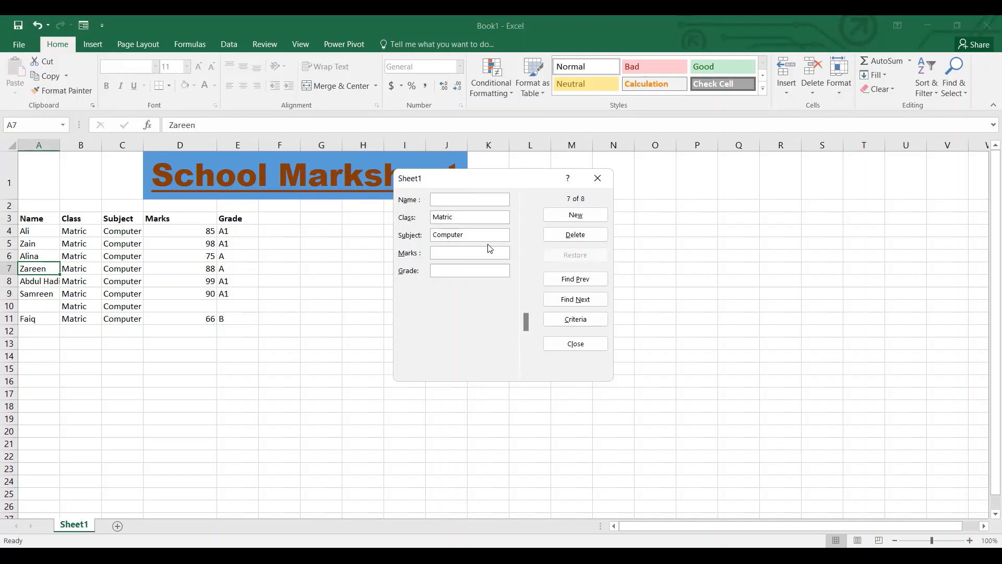
Complete the seventh record with the student's name, marks 45 and grade D, and close the form.
key(Down)
key(Down)
key(Up)
key(Up)
text(Taimoor)
key(Tab)
key(Tab)
key(Tab)
text(45)
key(Tab)
text(D)
key(Return)
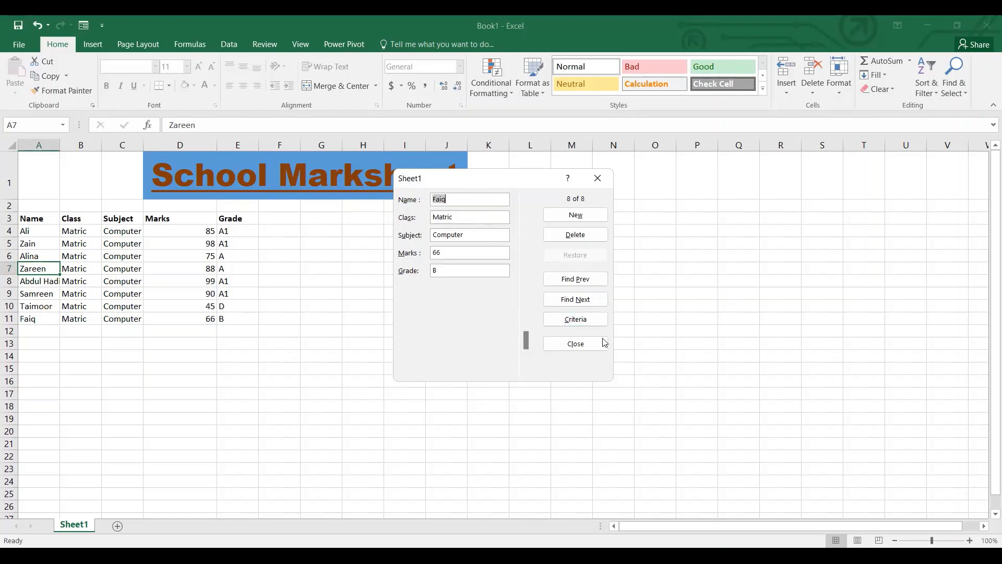
click(578, 345)
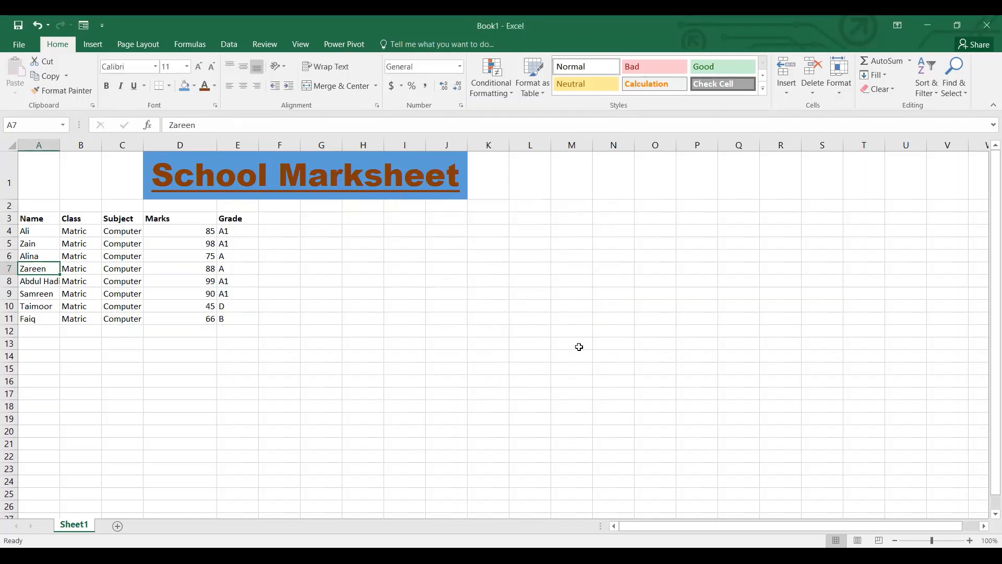
Center the contents of the table A3:E11 both horizontally and vertically.
click(44, 225)
key(shift+Right)
key(shift+Right)
key(shift+Right)
key(shift+Right)
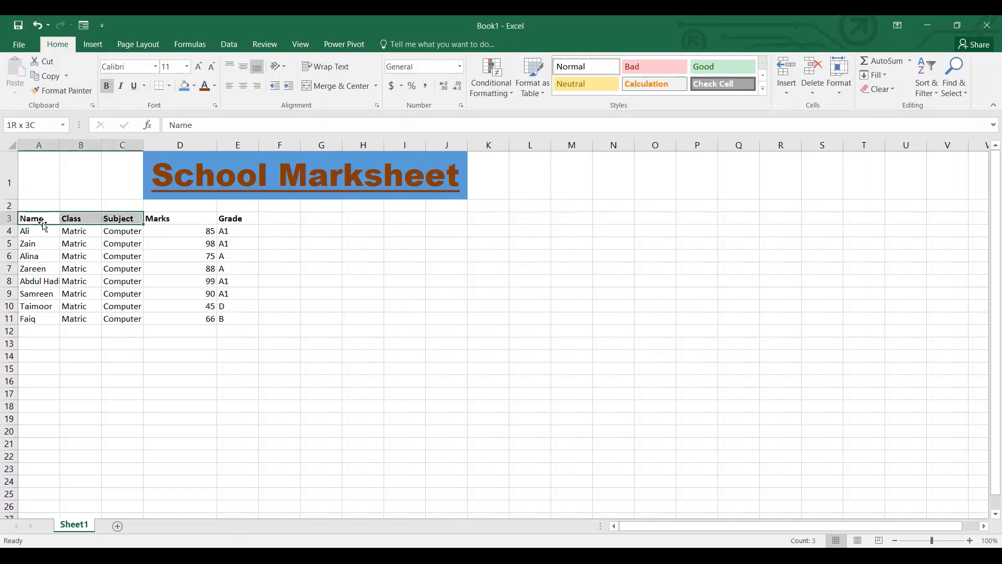
key(shift+Down)
key(shift+Down)
key(shift+Down)
key(shift+Down)
key(shift+Down)
key(shift+Down)
key(shift+Down)
key(shift+Down)
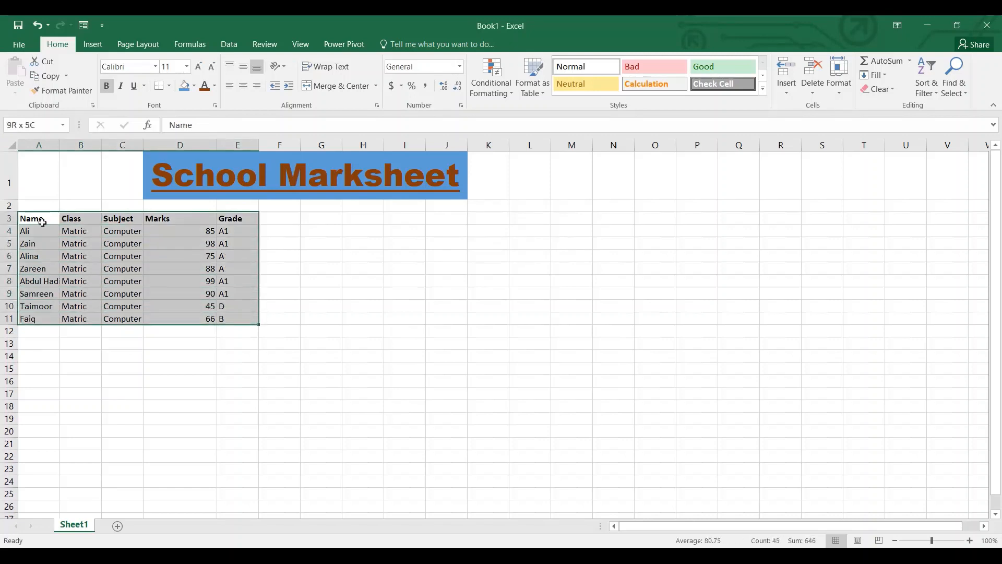
click(241, 91)
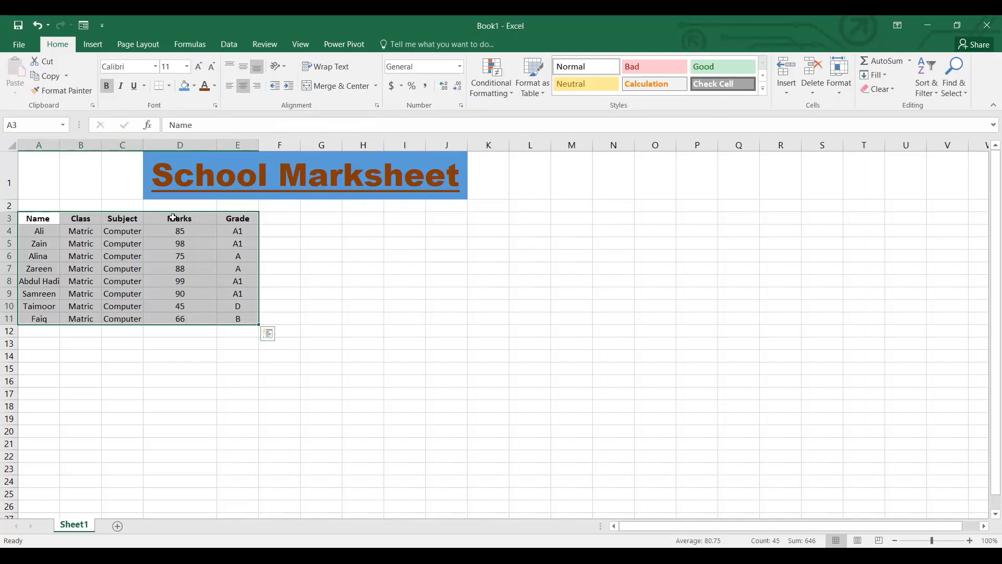
click(243, 68)
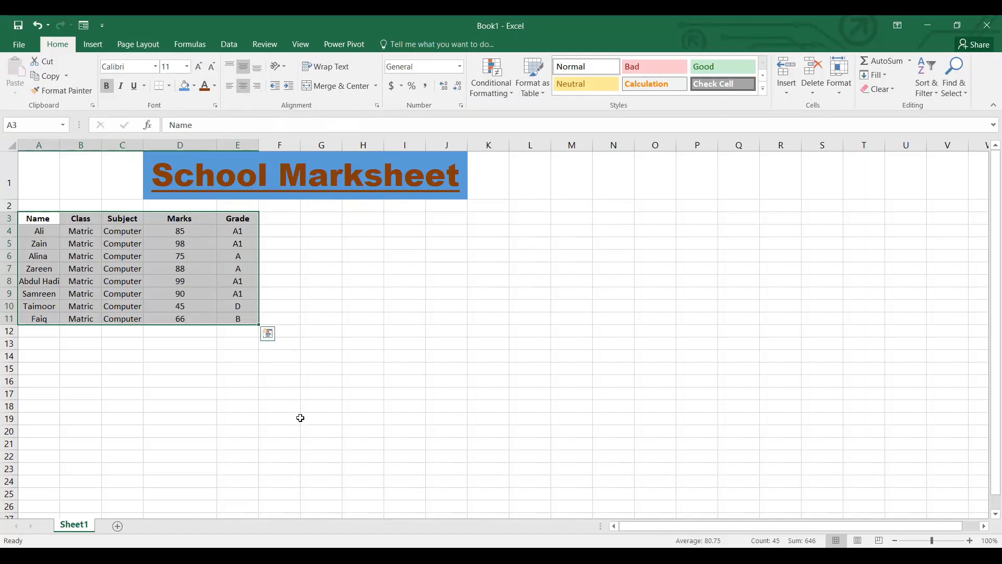
click(300, 418)
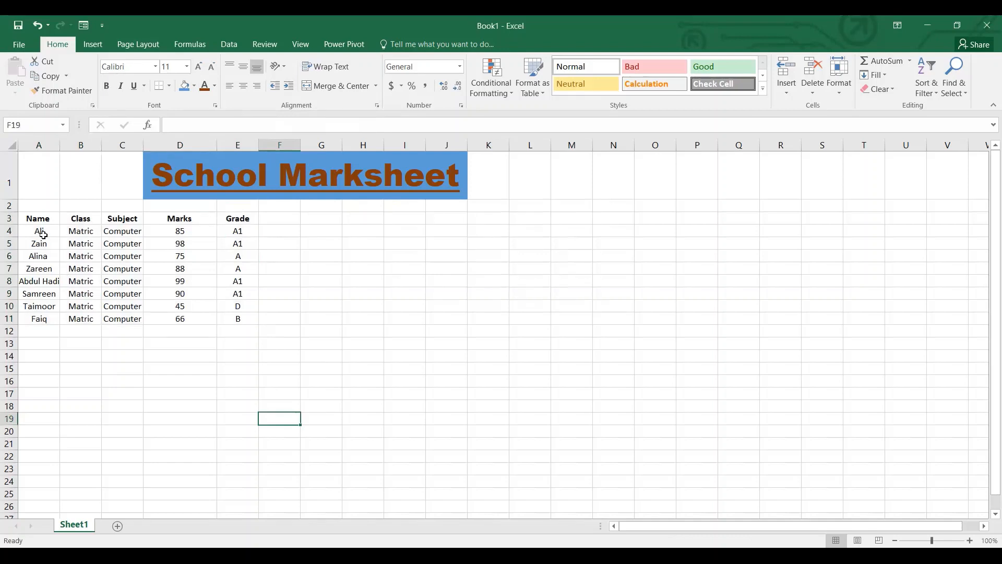
Insert an empty column before the Marks column in the student table.
click(184, 245)
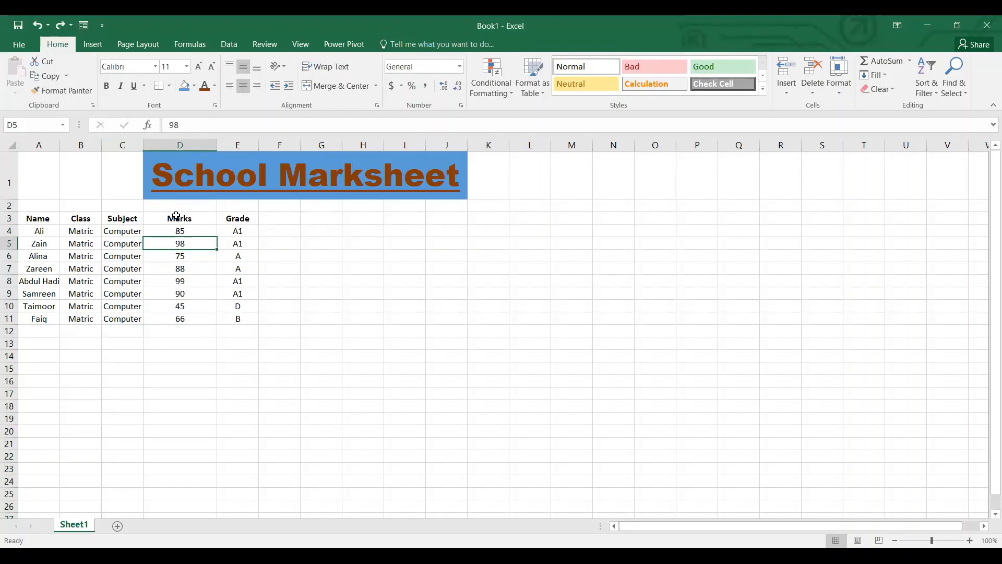
click(192, 228)
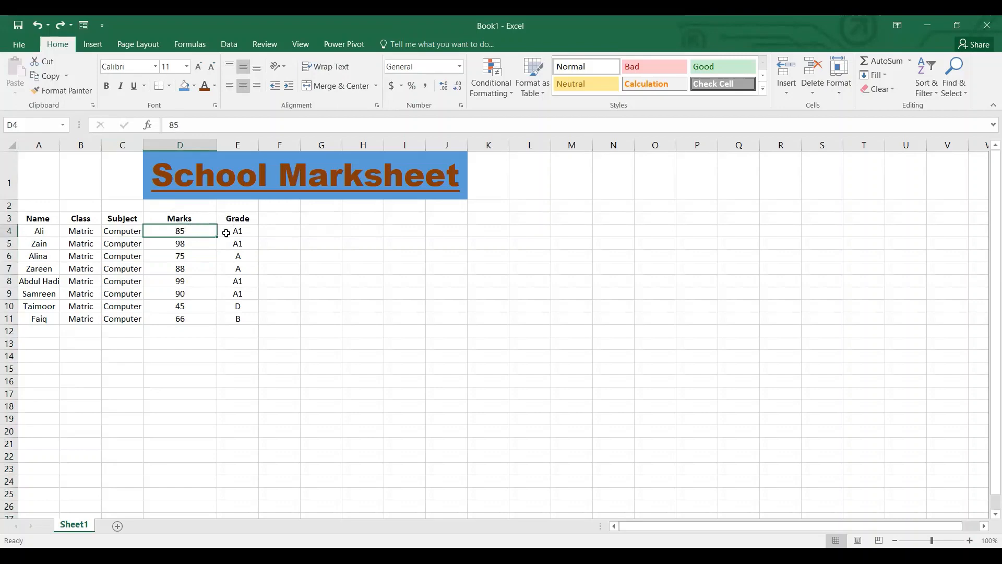
click(182, 220)
click(197, 145)
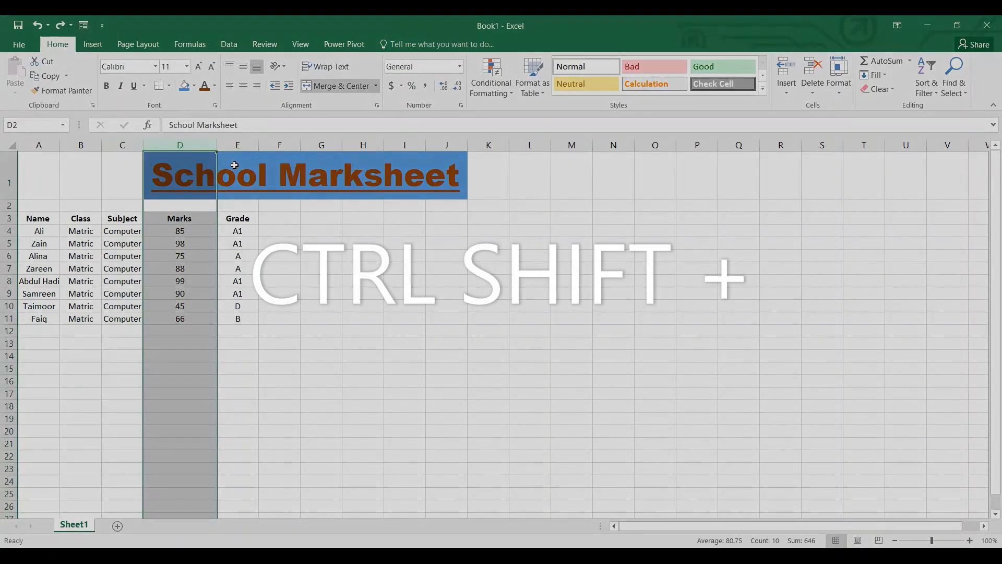
key(ctrl+shift+plus)
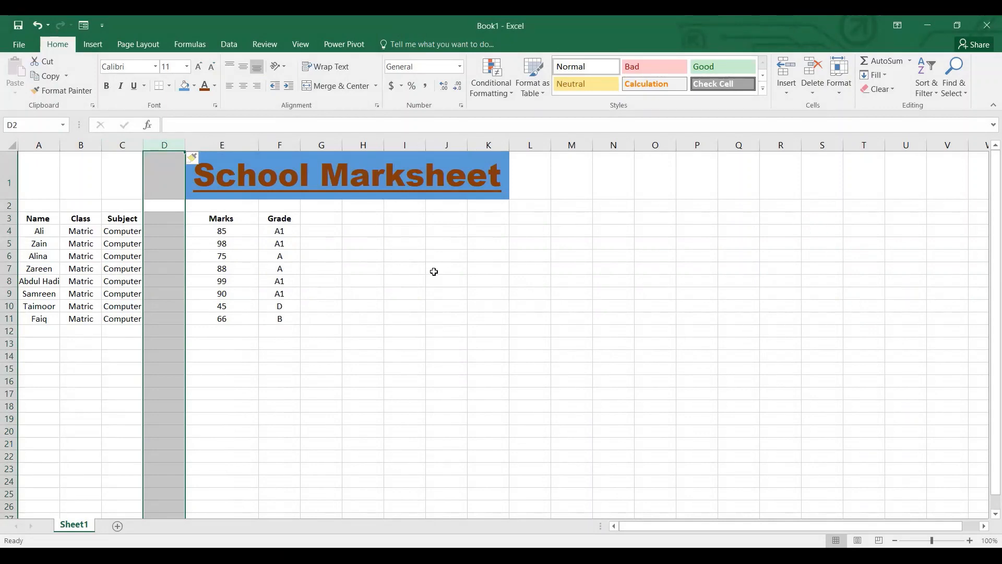
Enter the note "CTRL SHIFT +" in cell K7.
click(483, 267)
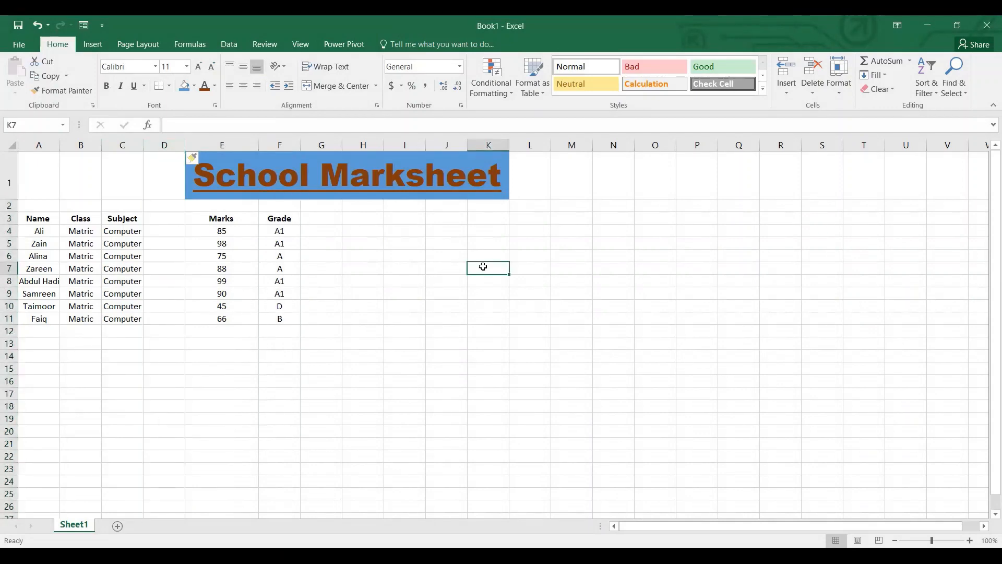
text(CTRL)
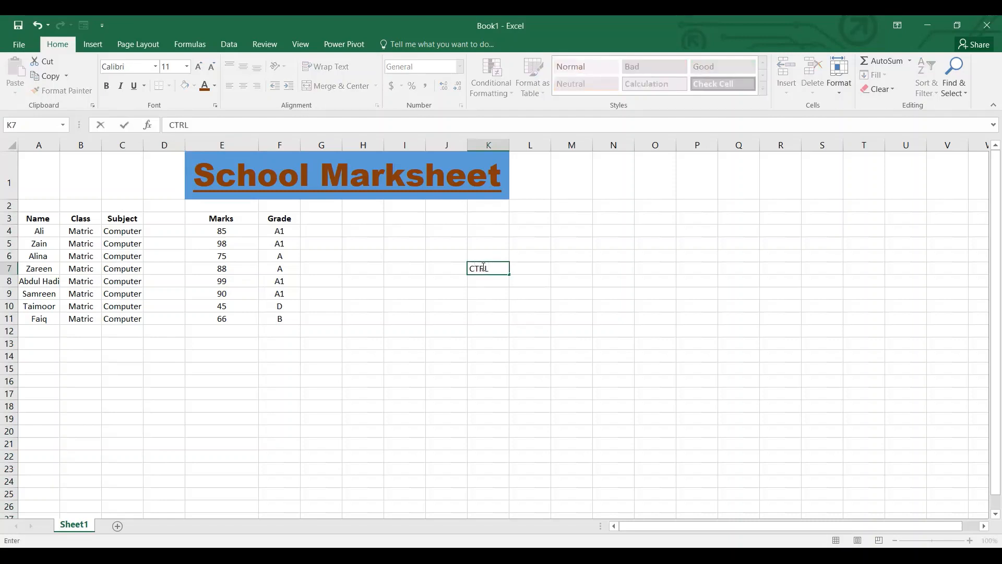
text( SHIFT +)
click(488, 314)
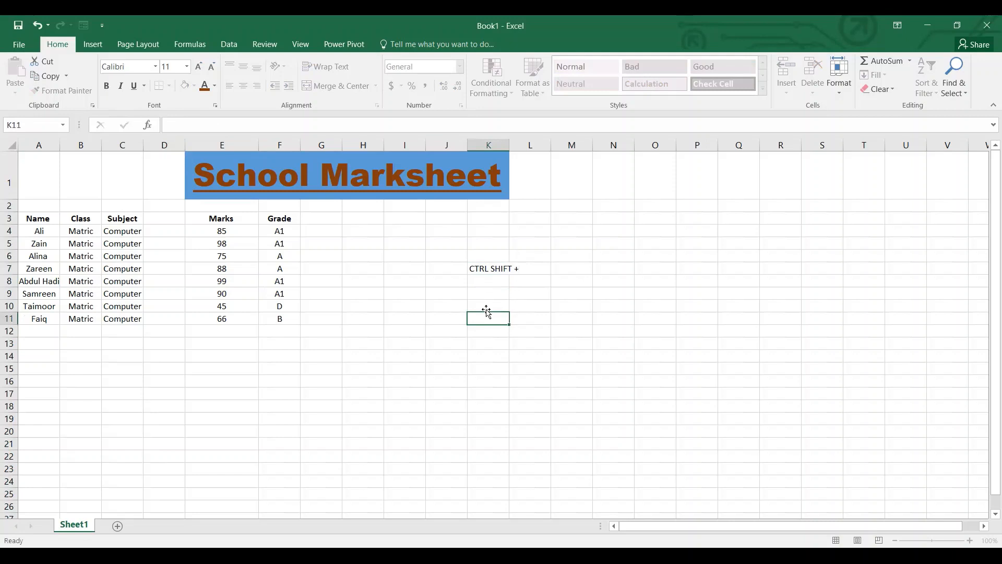
Apply the Calculation cell style to the shortcut note in K7.
click(478, 268)
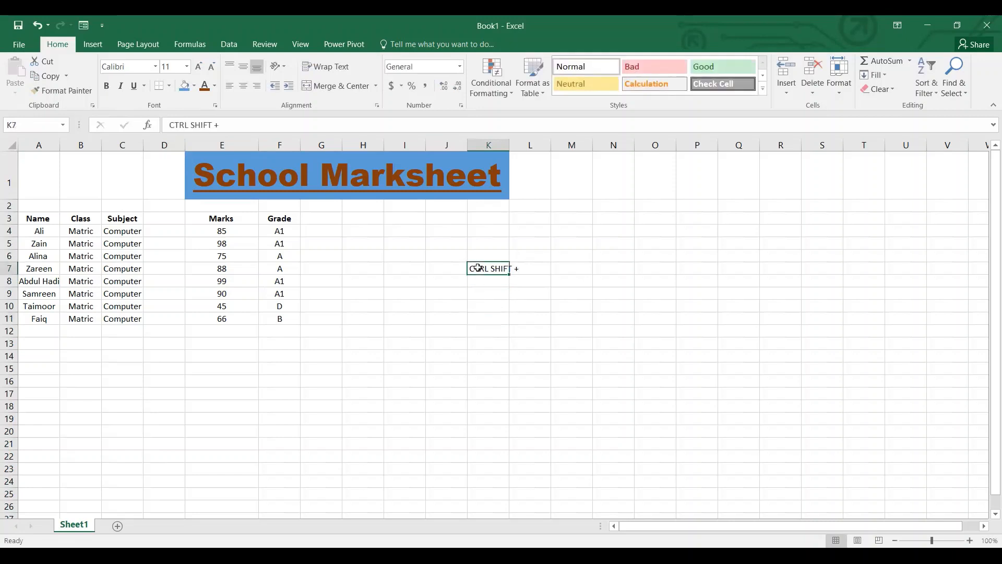
click(652, 85)
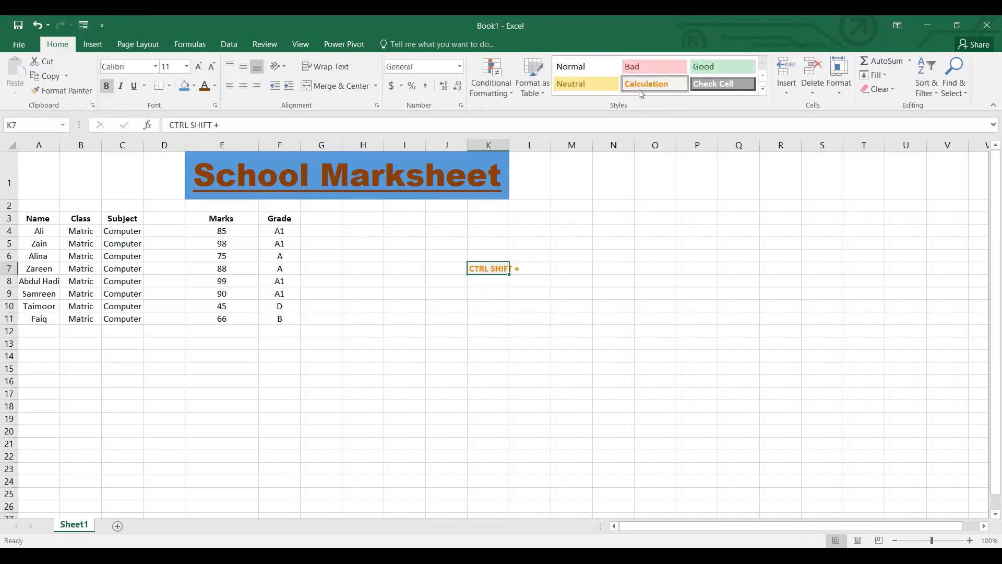
click(522, 304)
click(496, 266)
key(ctrl+b)
key(ctrl+b)
click(395, 371)
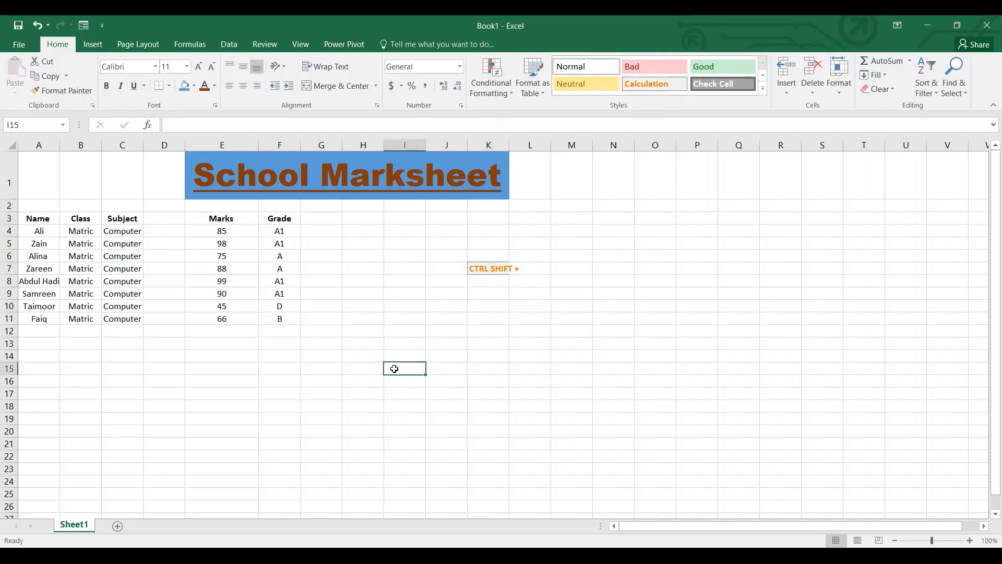
Change the Marks header in E3 to "Final Marks".
click(163, 223)
click(224, 220)
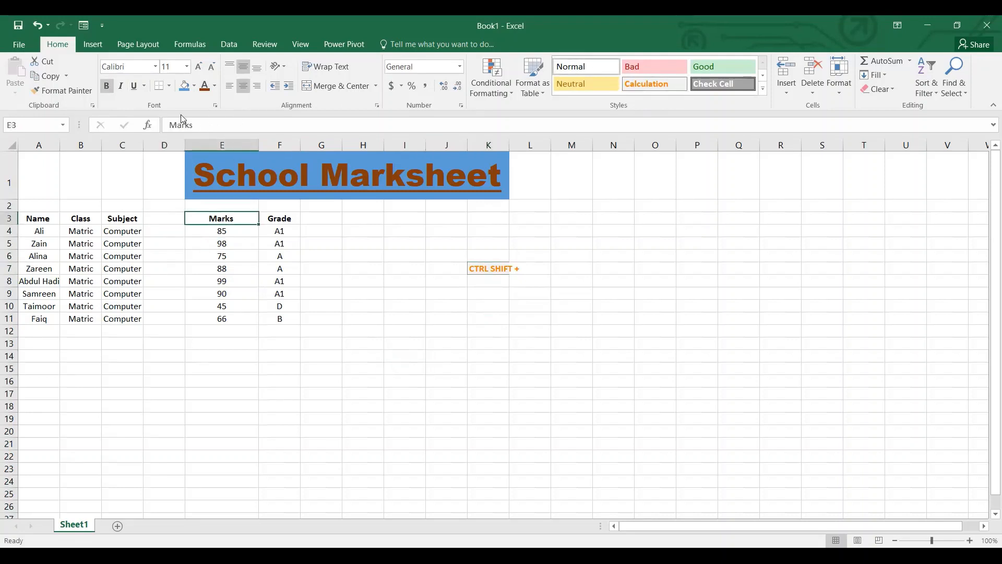
click(197, 125)
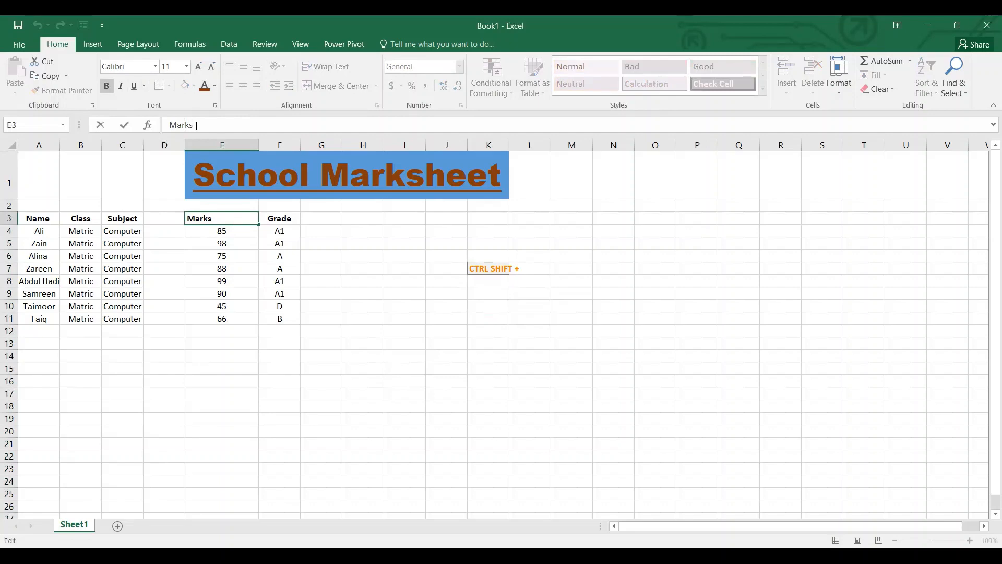
key(Home)
text(Final)
Enter the header "Mid Marks" in D3 above the empty column.
click(163, 219)
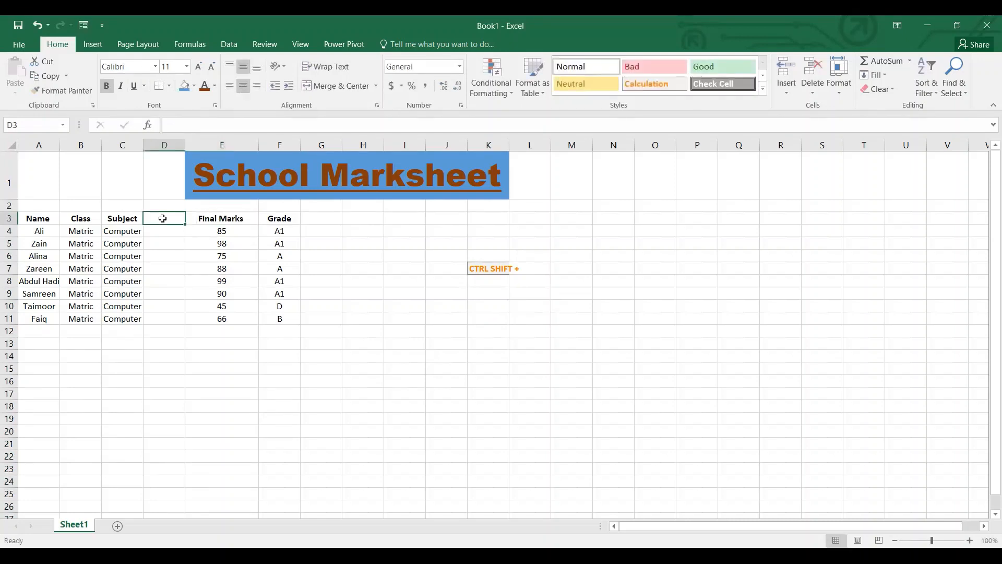
text(Mid)
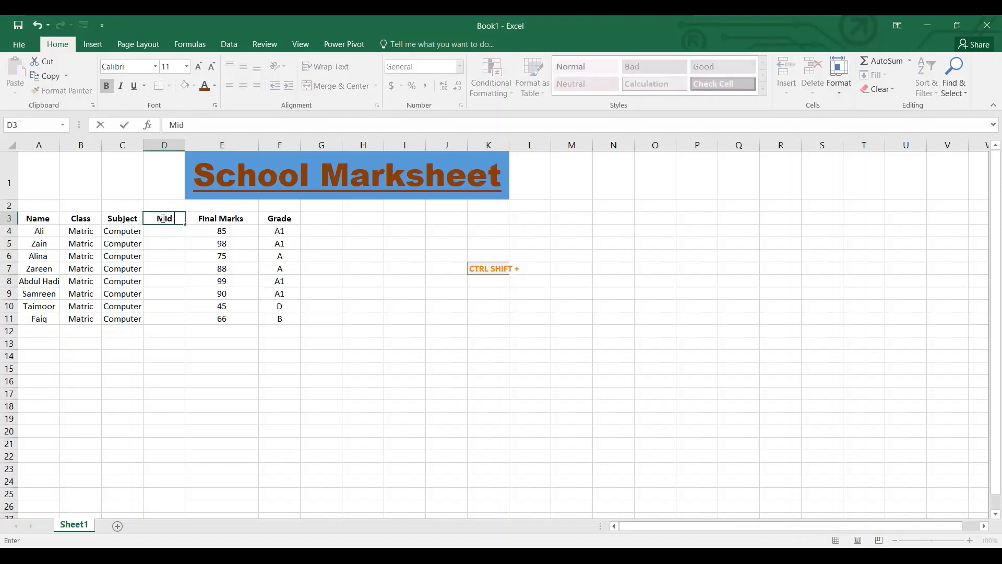
text( Marks)
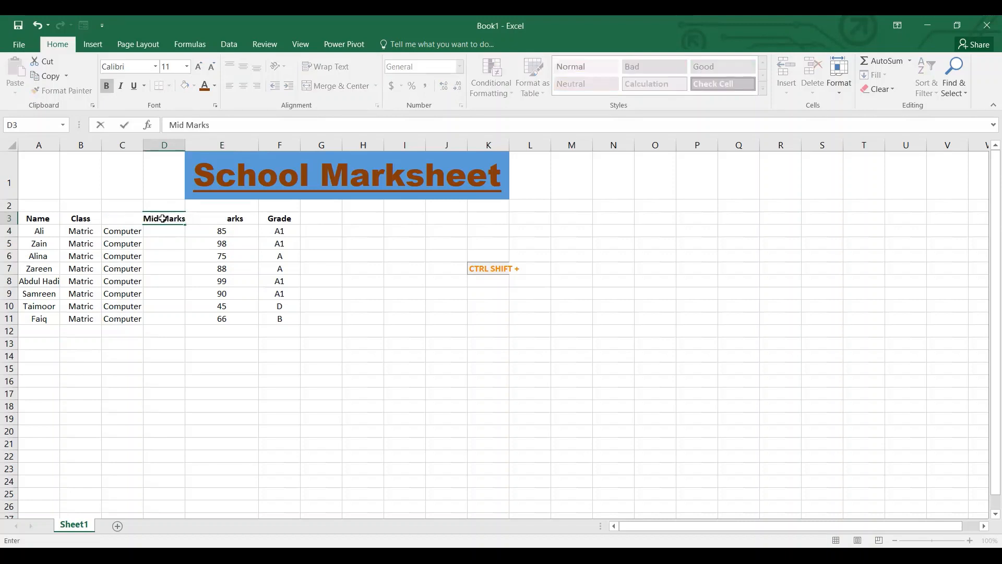
key(Return)
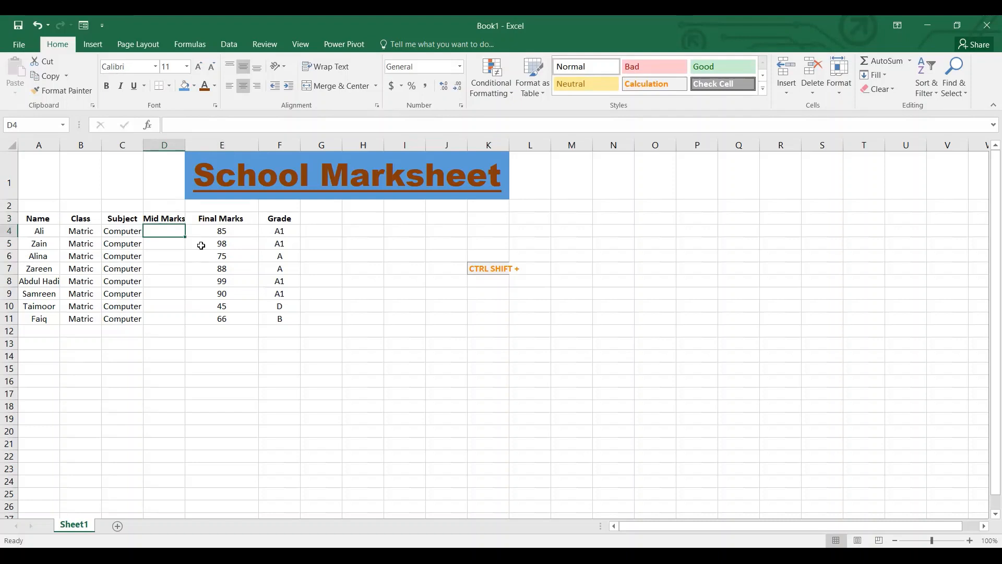
Enter the mid marks 78, 55, 87 and 99 for the first four students in D4:D7.
text(78)
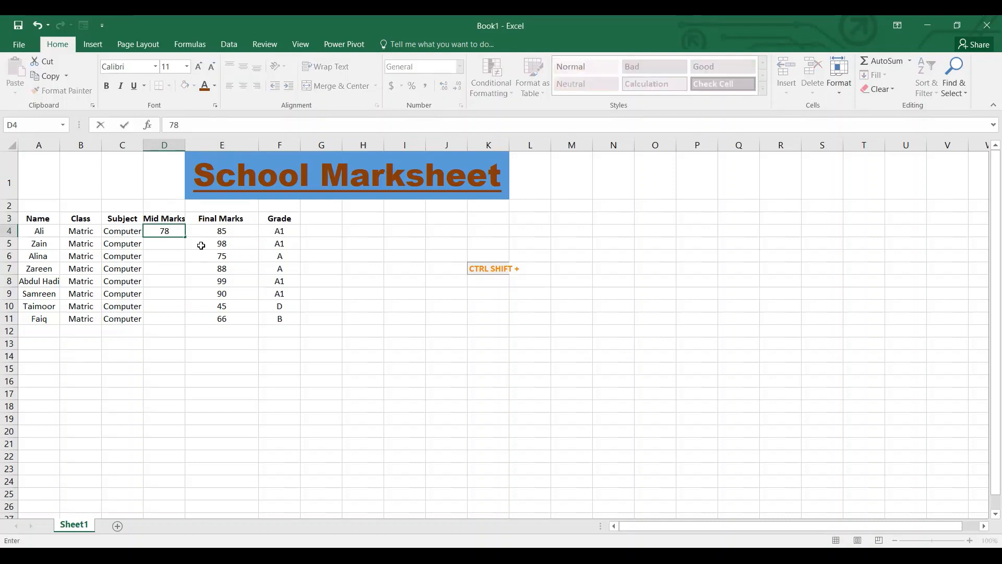
key(Return)
text(55)
key(Return)
text(87)
key(Return)
text(9)
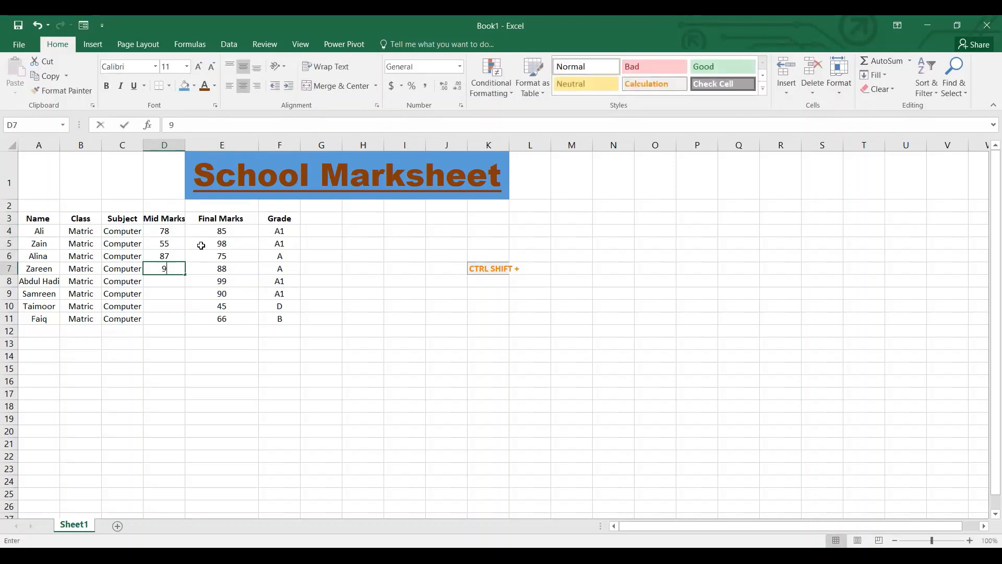
text(9)
key(Return)
Enter the mid marks 65, 66, 25 and 77 for the remaining students in D8:D11.
text(65)
key(Return)
text(66)
key(Return)
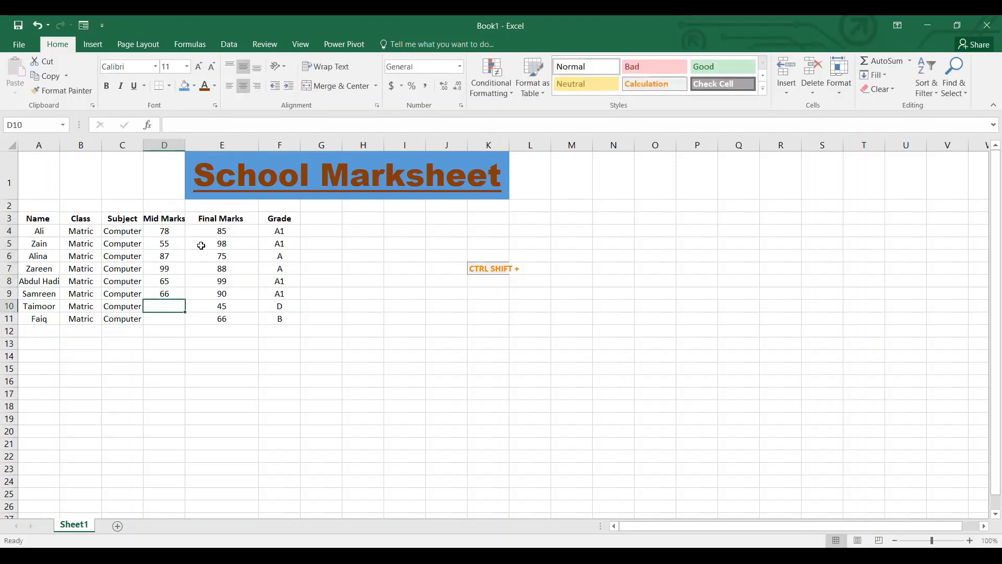
text(25)
key(Return)
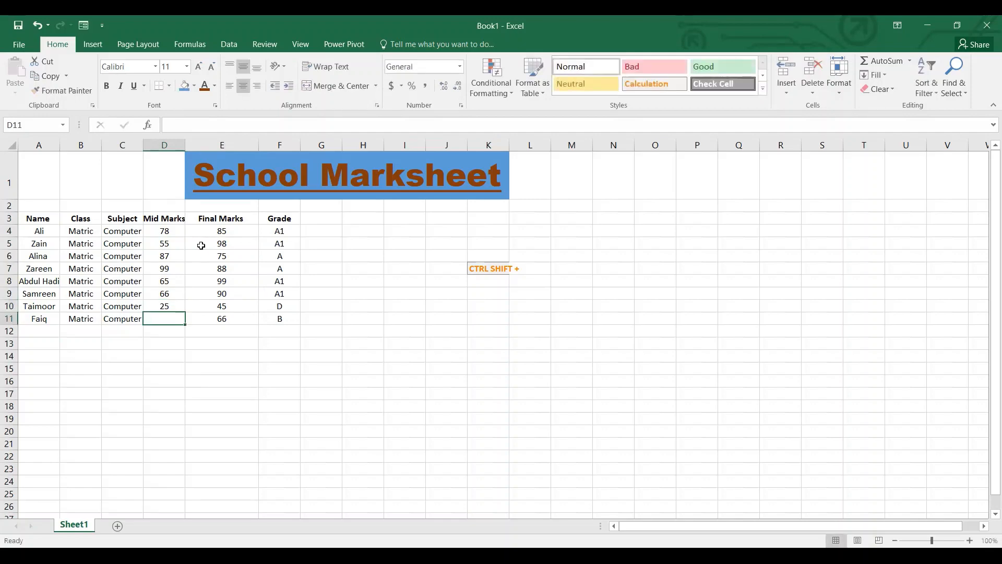
text(55)
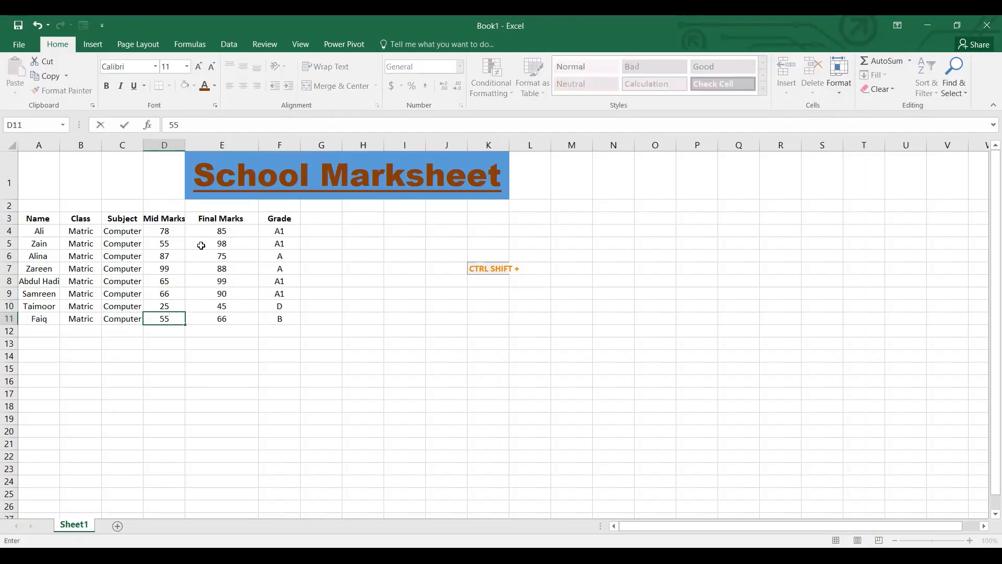
key(BackSpace)
key(BackSpace)
text(77)
key(Return)
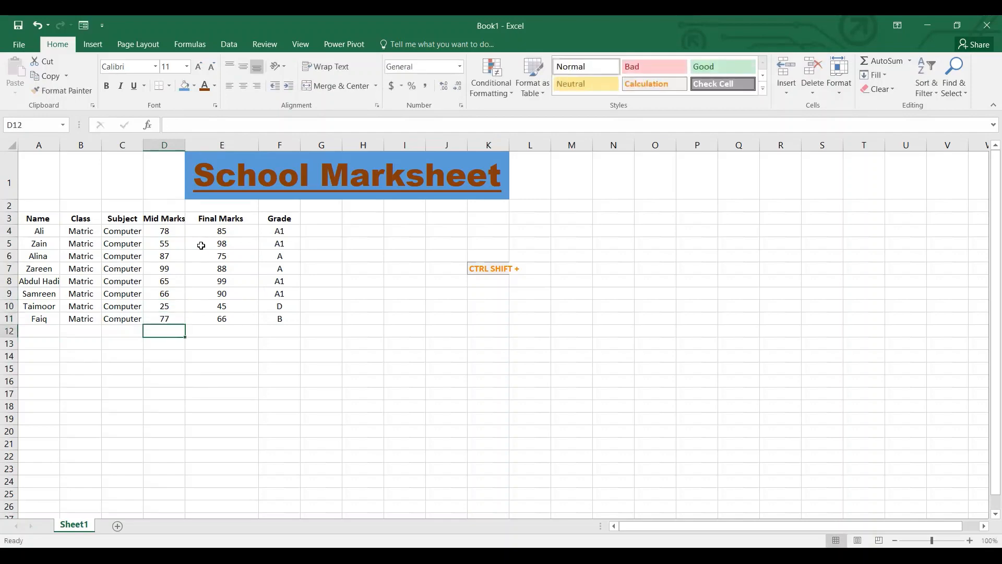
Add the first student's mid and final marks in G4 with the formula =D4+E4.
click(266, 308)
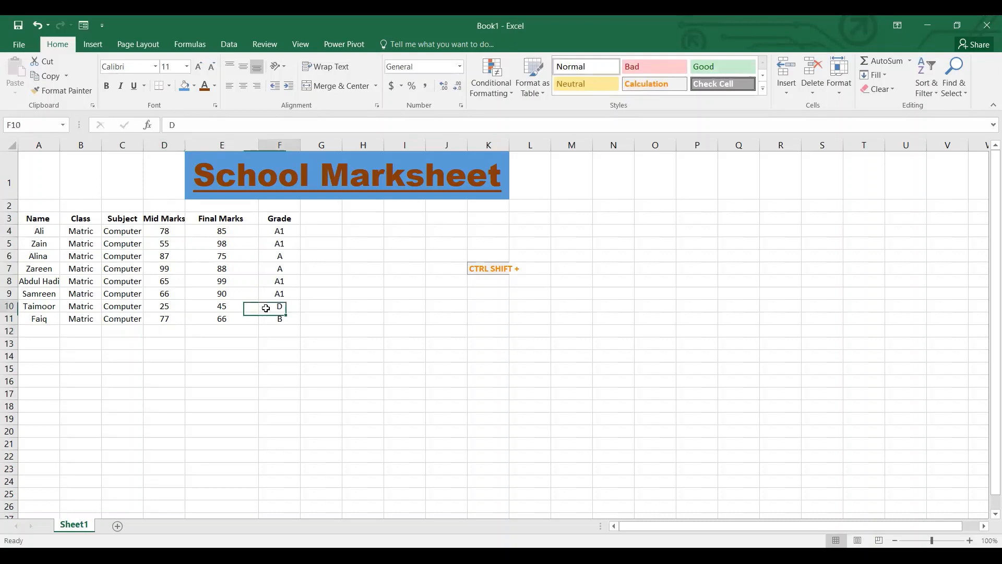
click(334, 230)
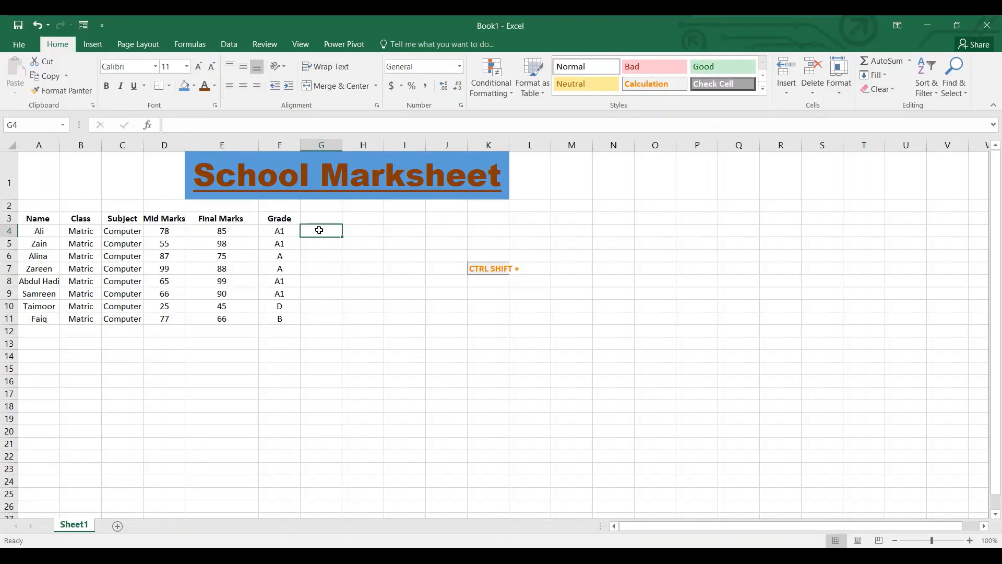
text(=)
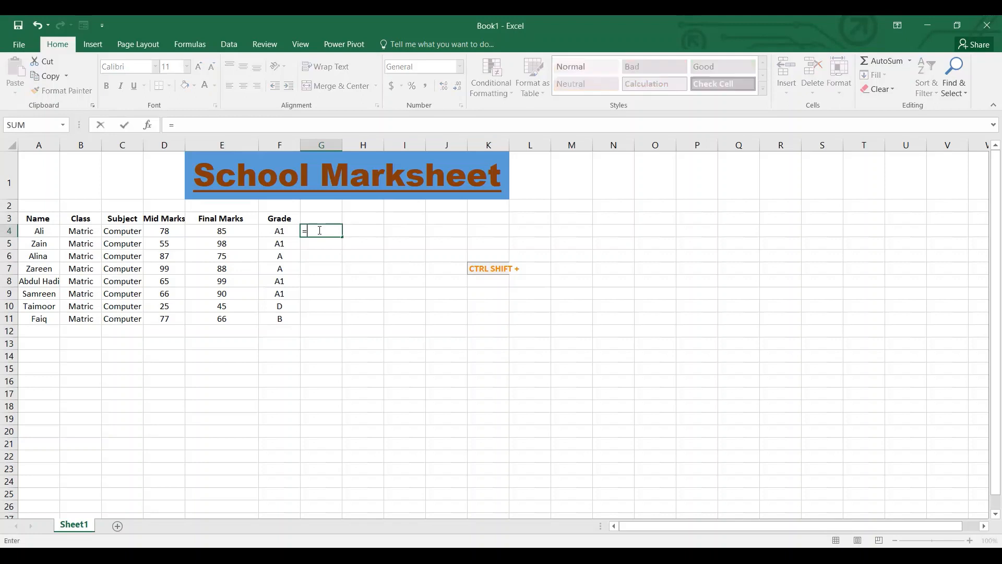
click(167, 228)
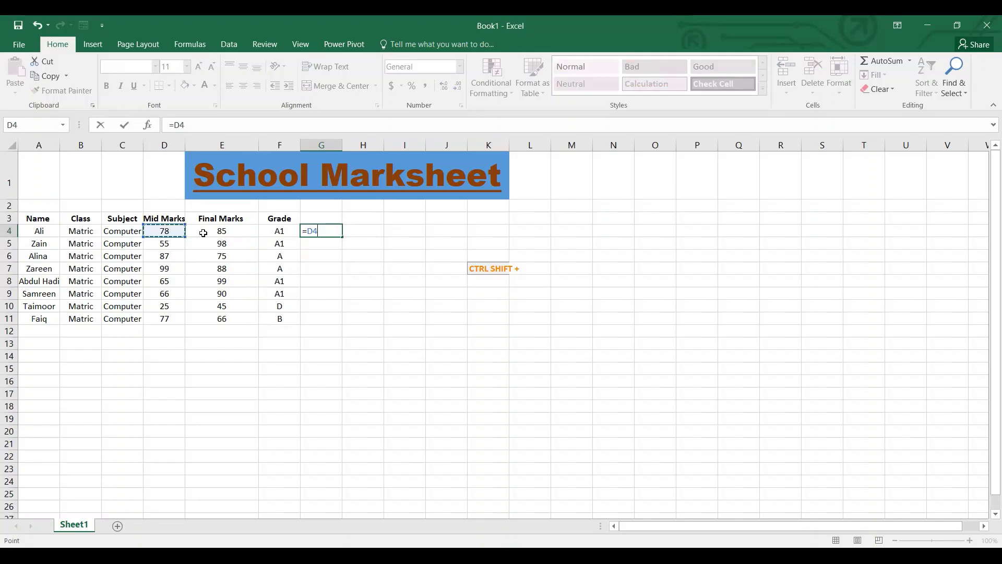
text(+)
click(214, 231)
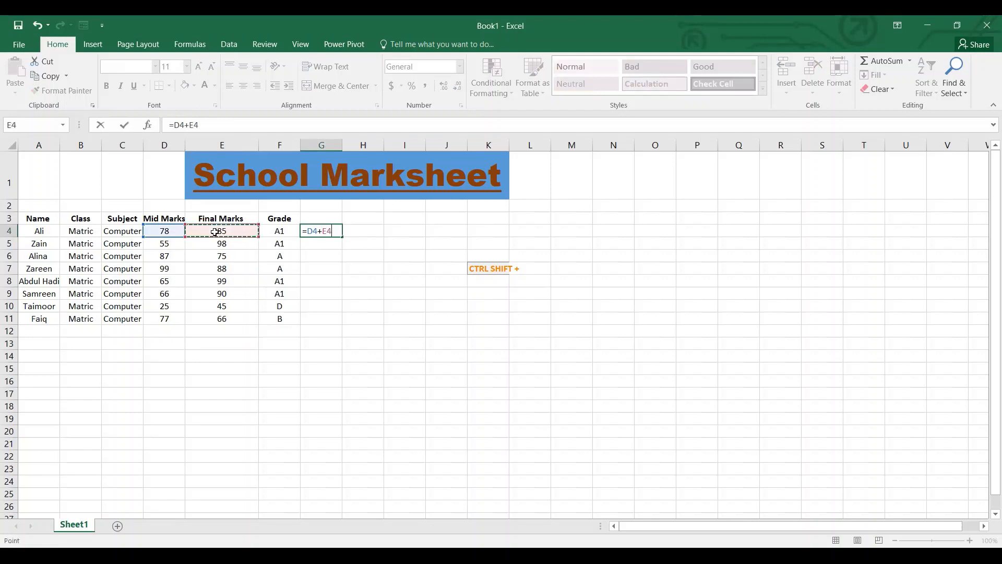
key(Return)
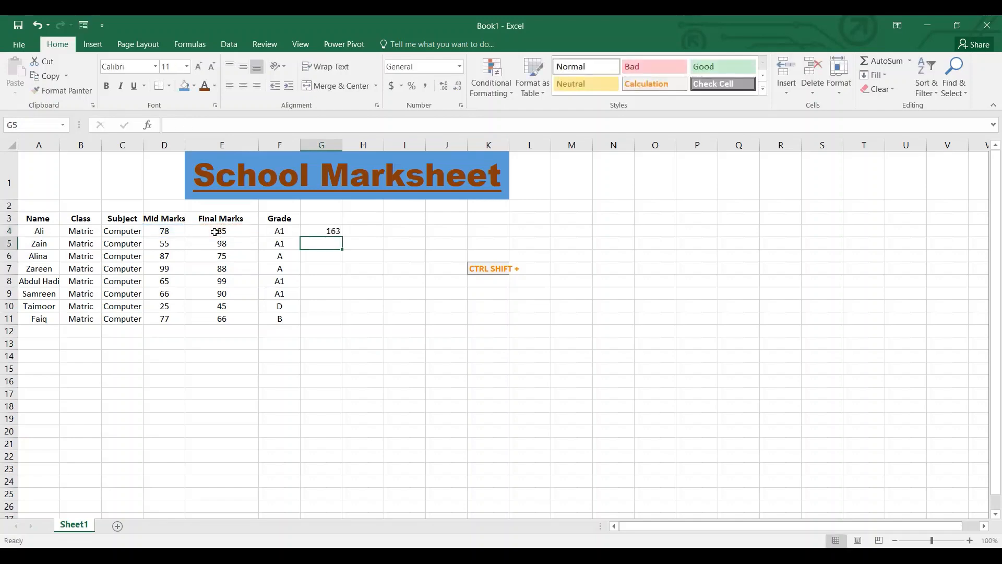
Fill the sum formula from G4 down to G11 for all students.
click(317, 234)
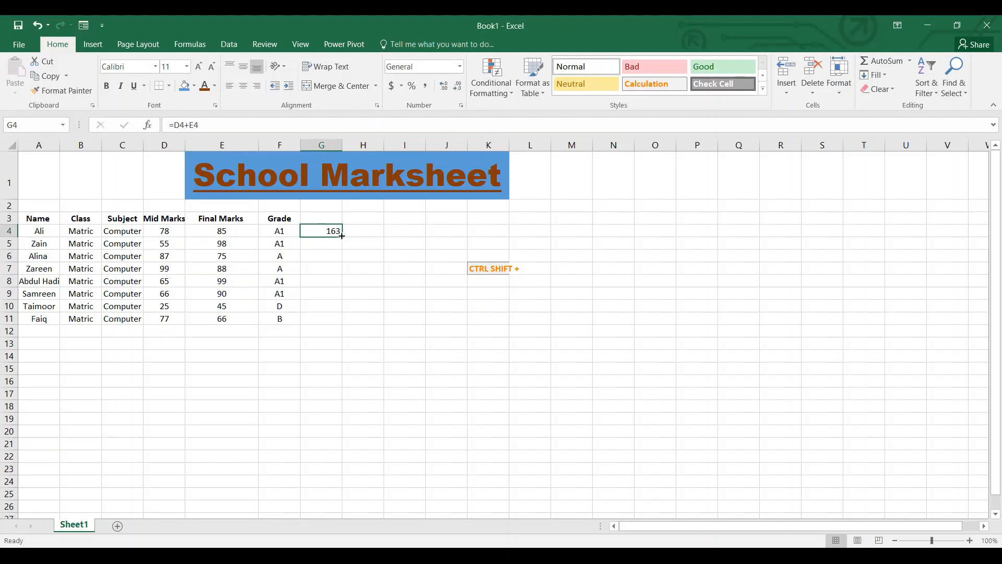
drag(342, 236, 342, 320)
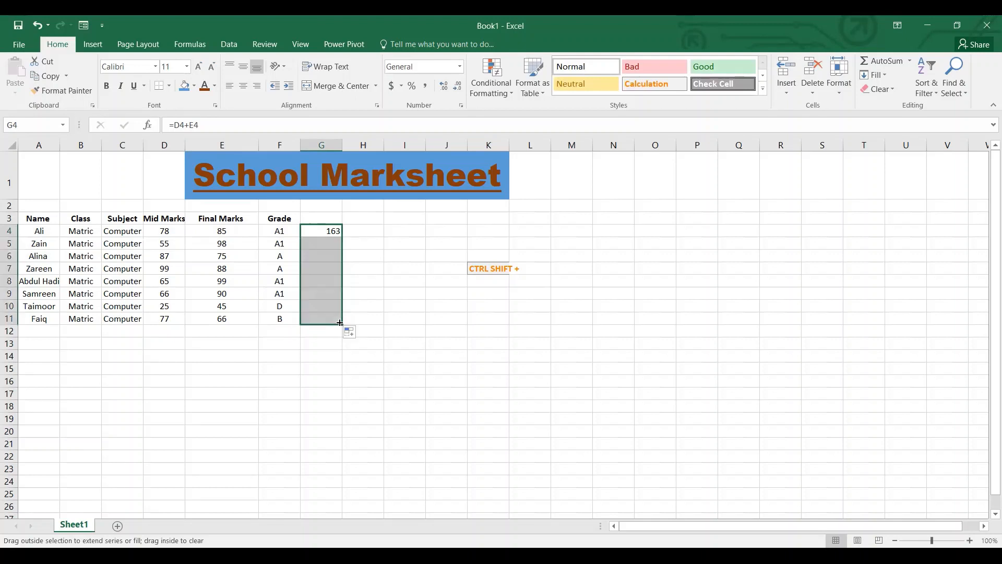
click(361, 295)
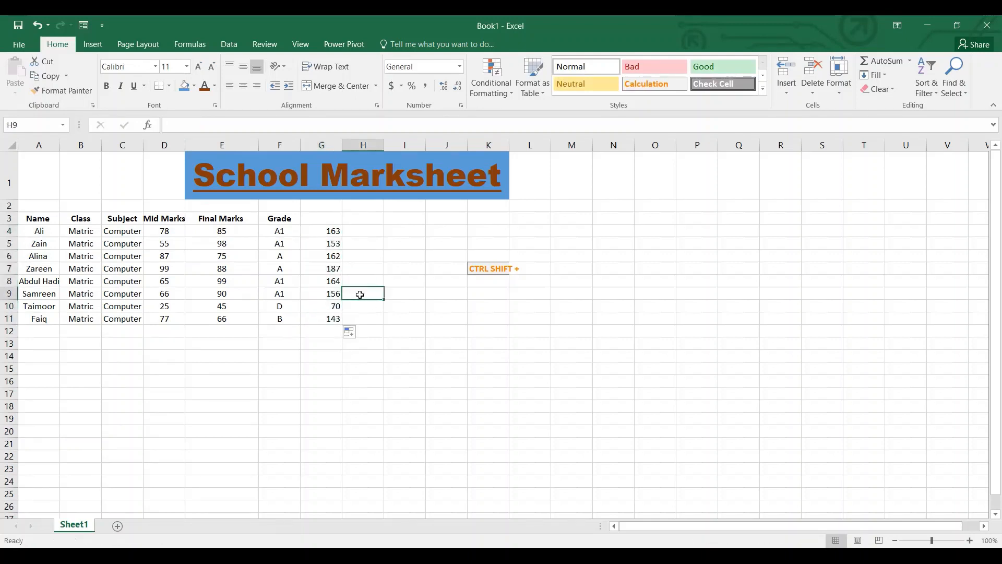
Enter the header "Total" in G3 above the summed marks.
click(336, 219)
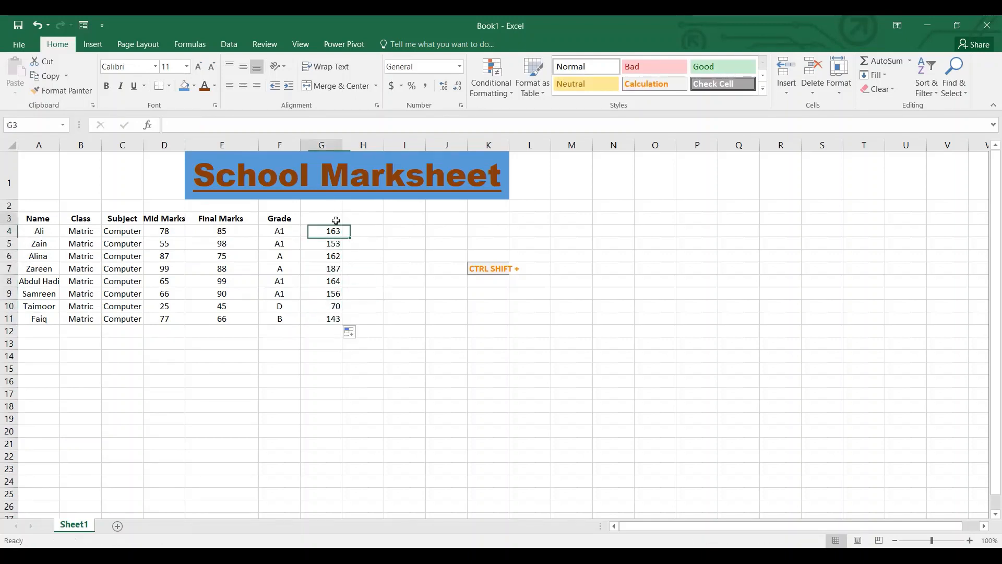
text(Tota)
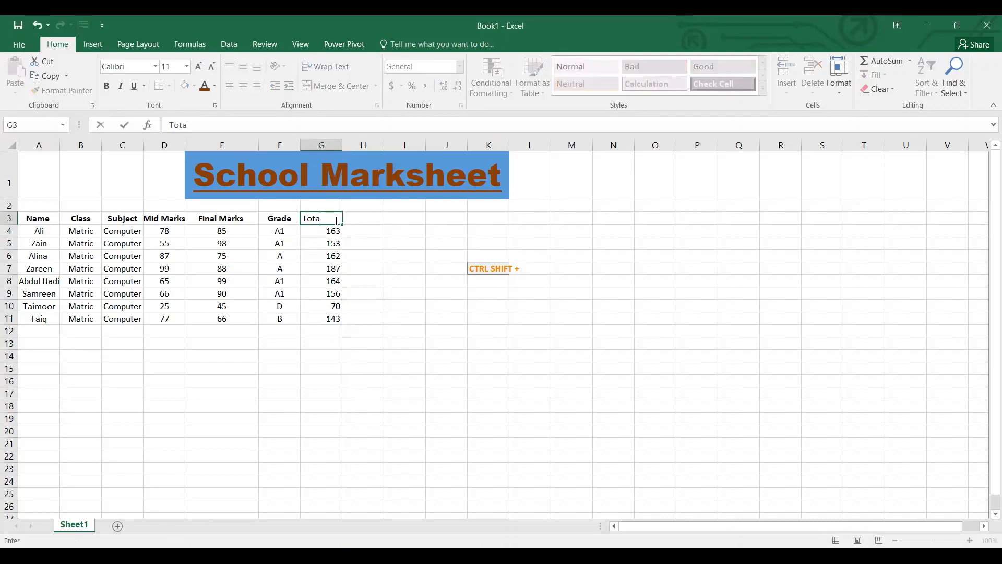
text(l)
key(Return)
Enter the header "Final Marks" in H3 and fit column H's width to it.
key(Right)
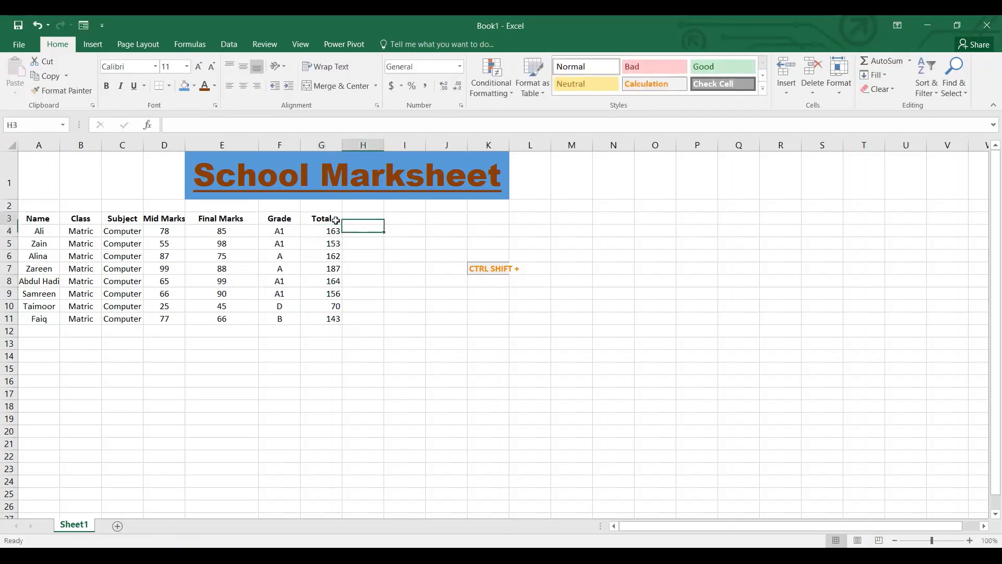
key(Up)
text(Ave)
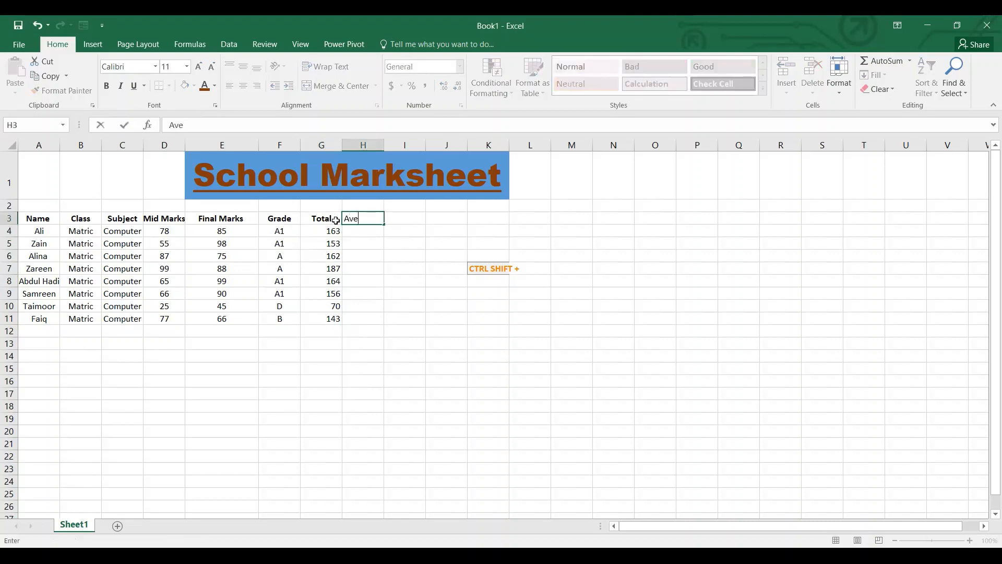
key(BackSpace)
key(BackSpace)
key(BackSpace)
text(Fina;)
key(BackSpace)
text(l Marks)
key(Return)
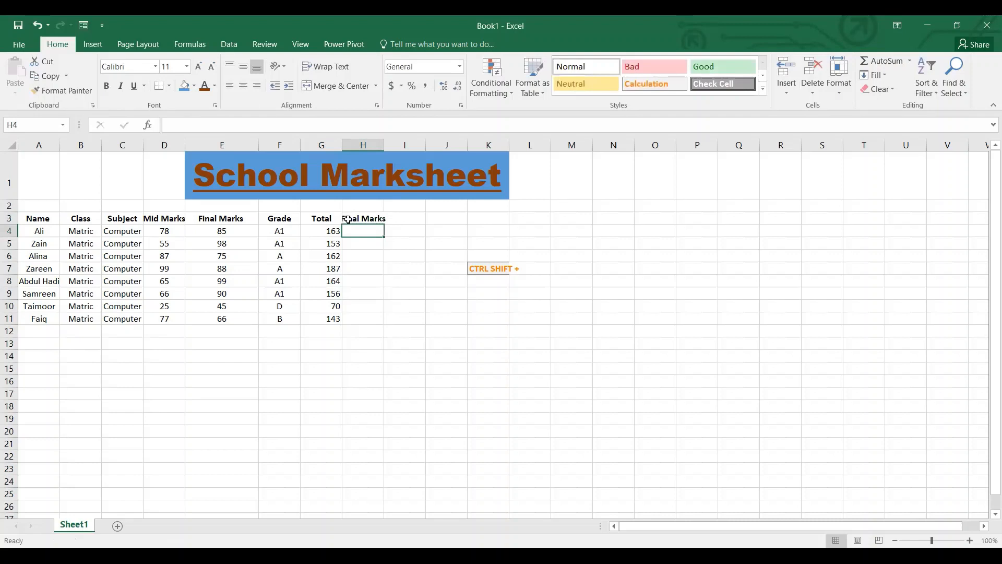
double_click(385, 144)
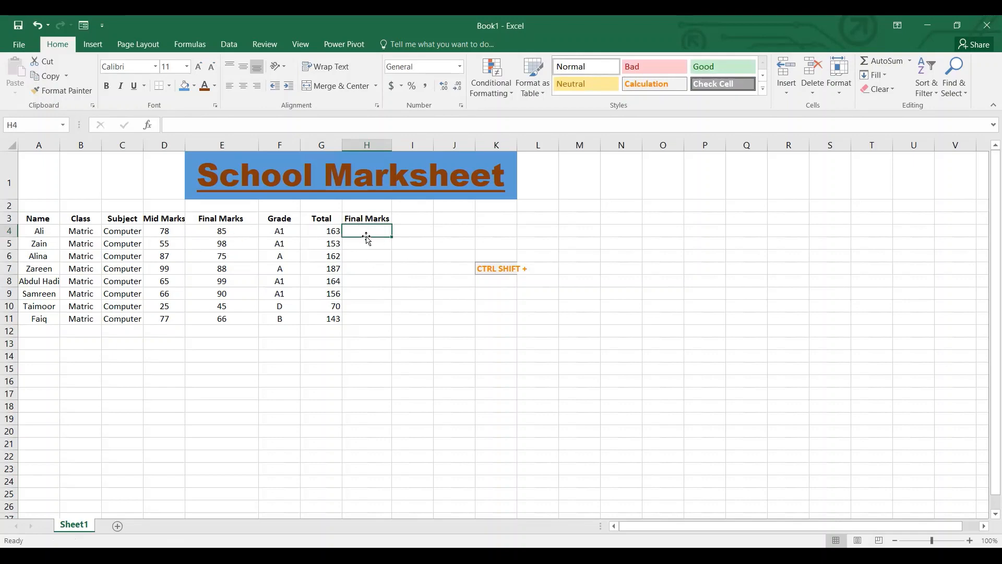
Halve the first student's total in H4 with the formula =G4/2.
click(338, 231)
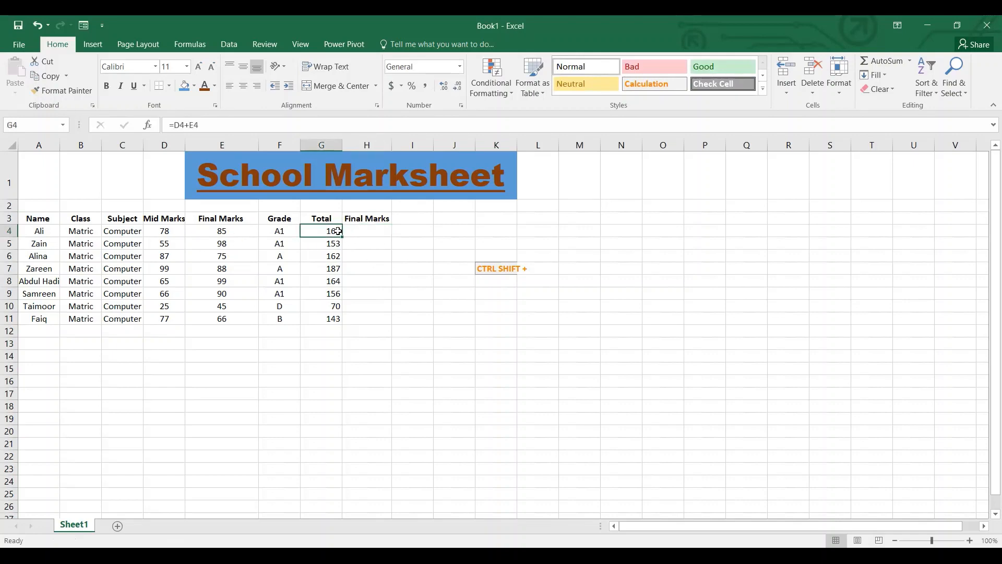
key(Right)
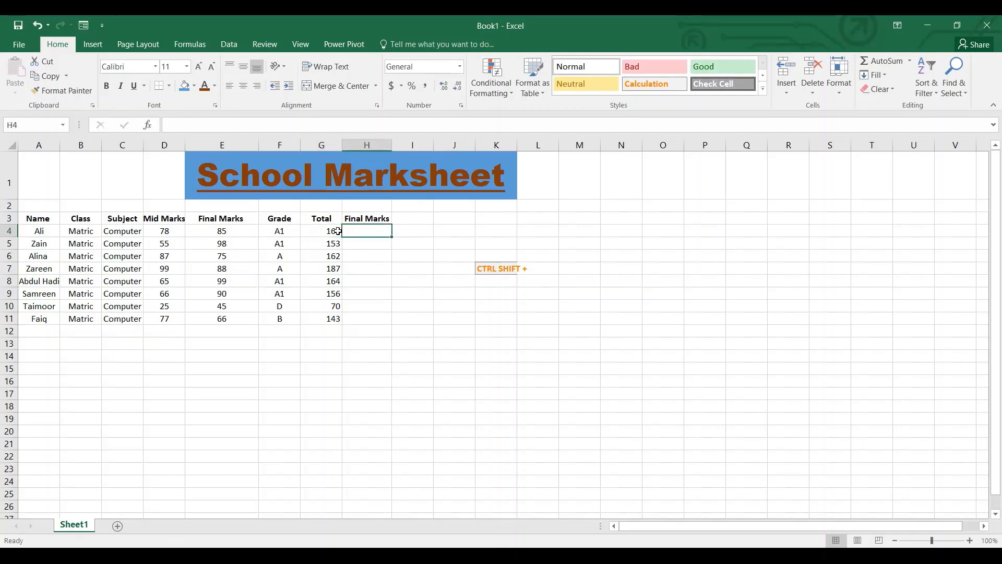
click(223, 120)
text(=)
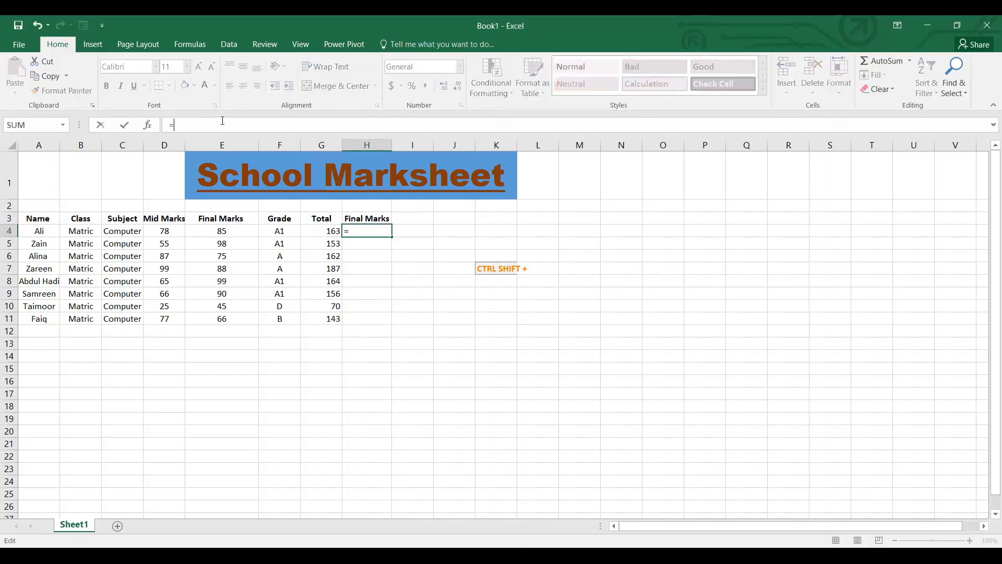
click(326, 231)
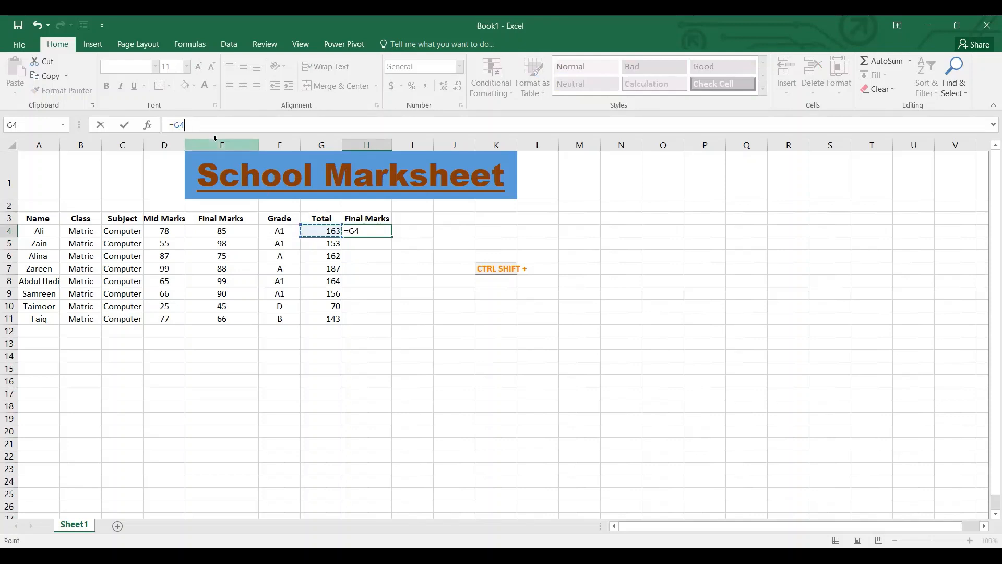
text(/2)
key(Return)
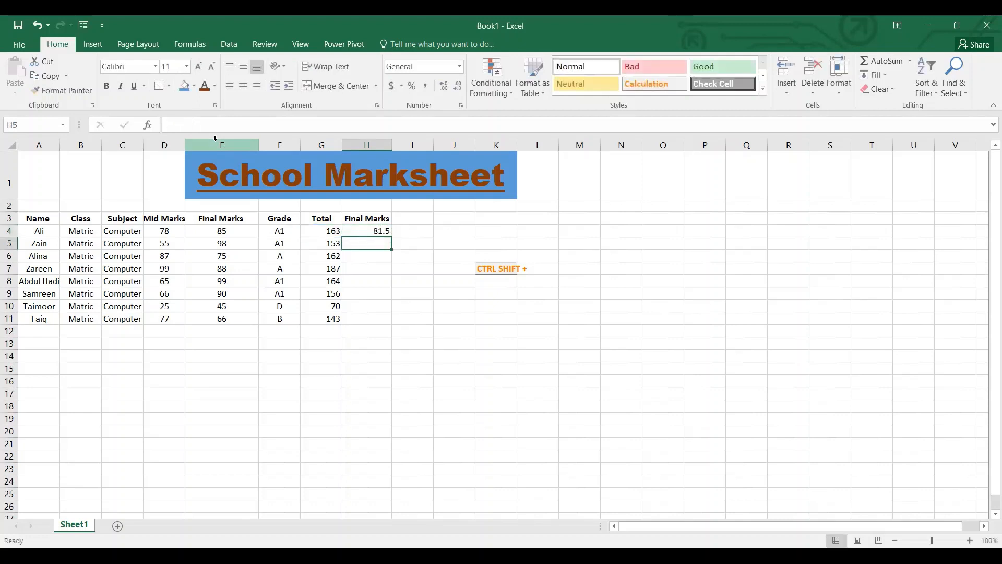
Fill the halving formula from H4 down to H11 for all students.
click(356, 231)
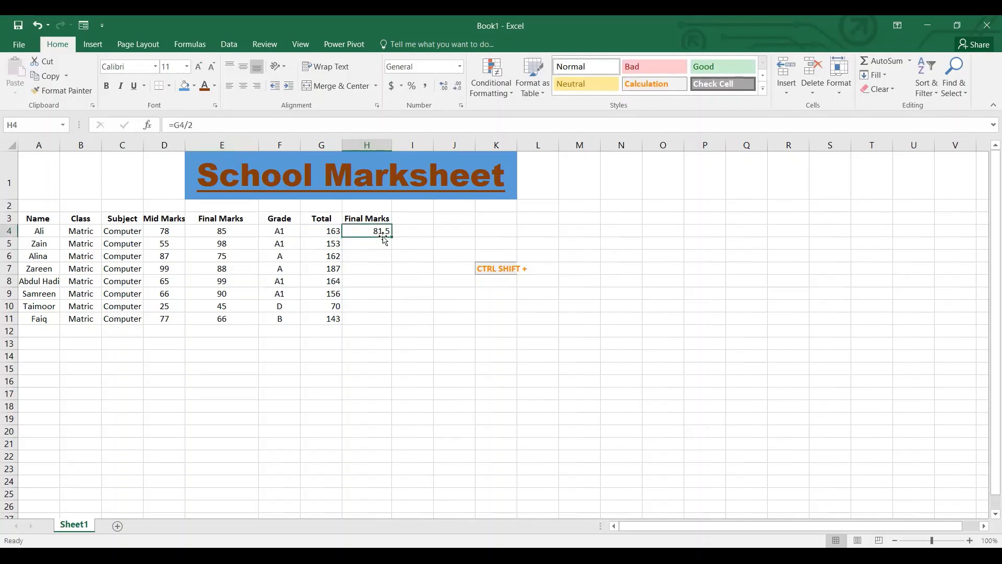
drag(390, 236, 393, 322)
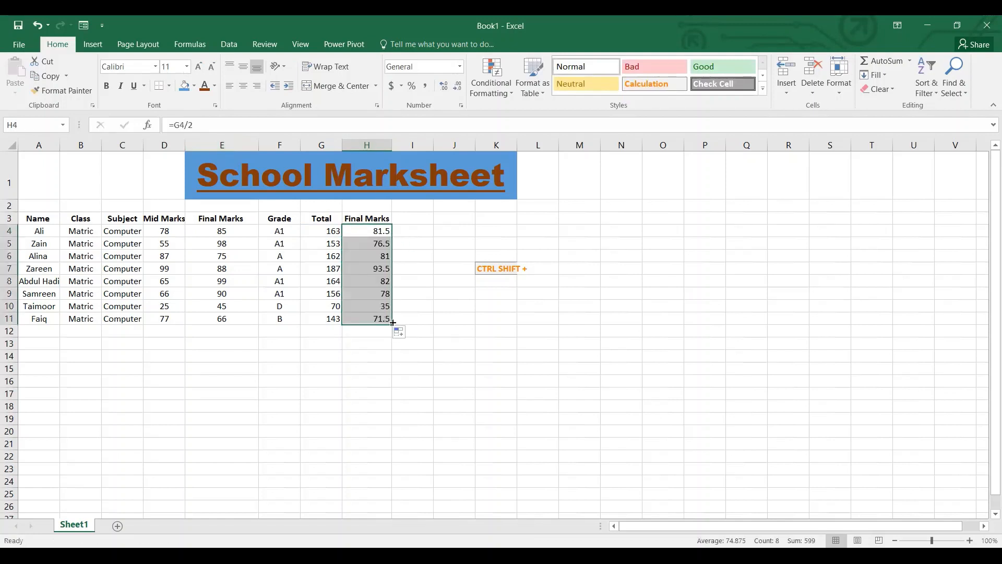
click(440, 315)
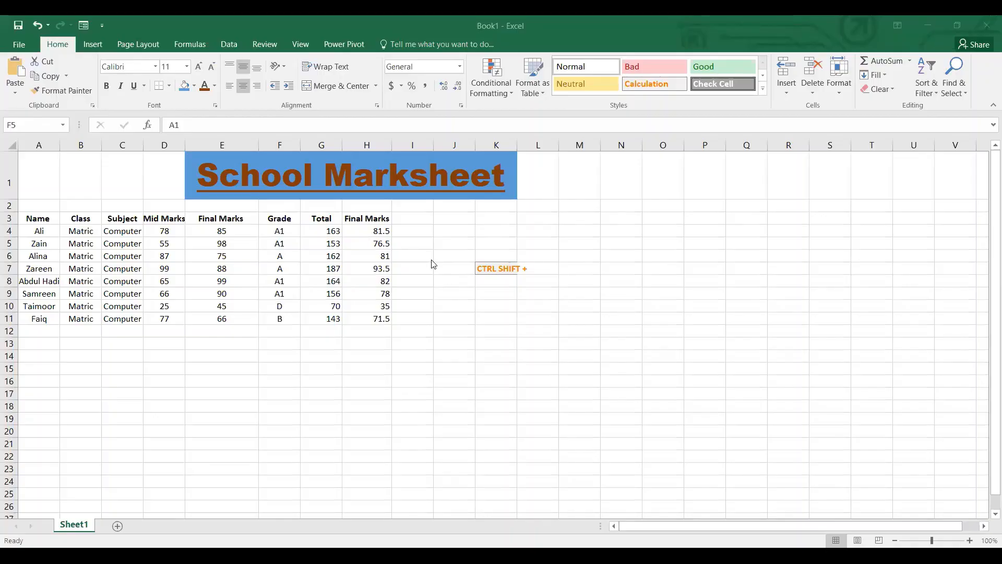
Try to move the whole Grade column F to column I.
click(269, 229)
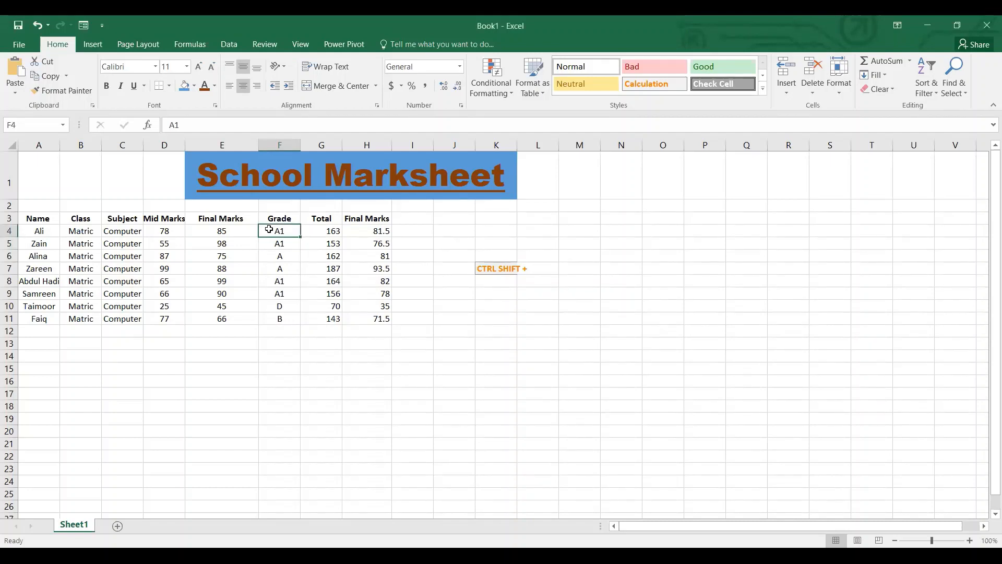
mouse_move(284, 144)
mouse_down()
mouse_move(301, 143)
mouse_move(274, 142)
mouse_move(296, 144)
mouse_up()
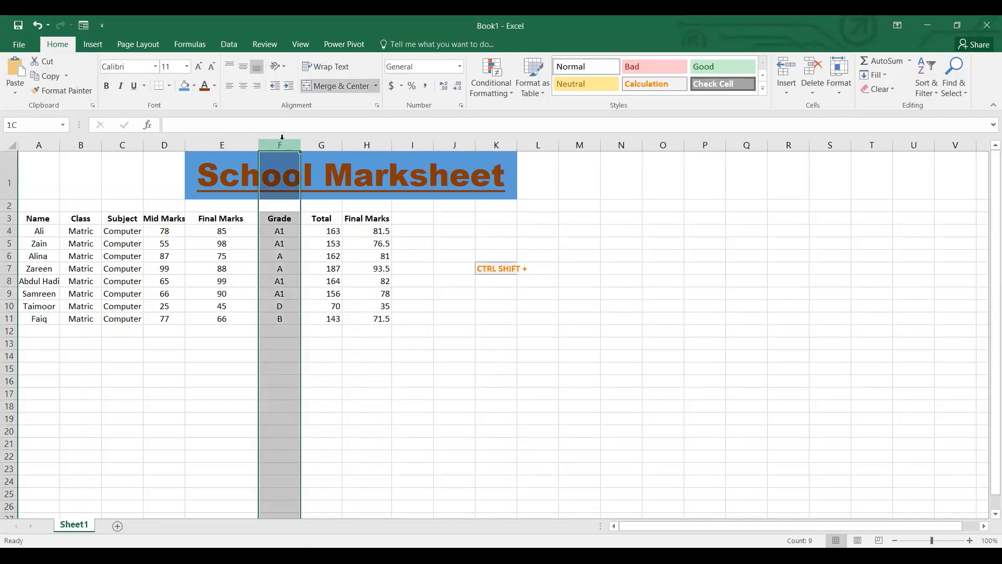
click(280, 145)
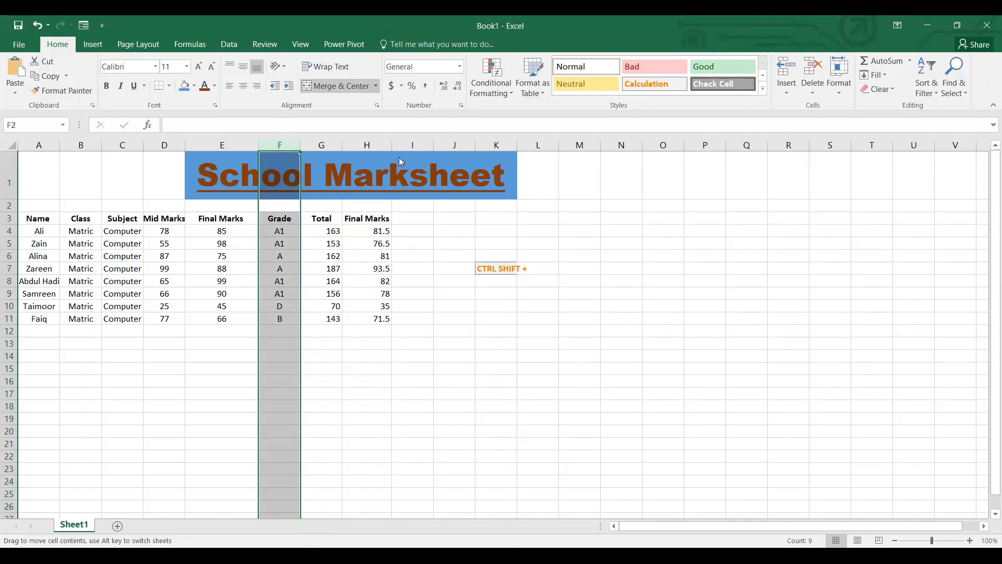
key(ctrl+shift+plus)
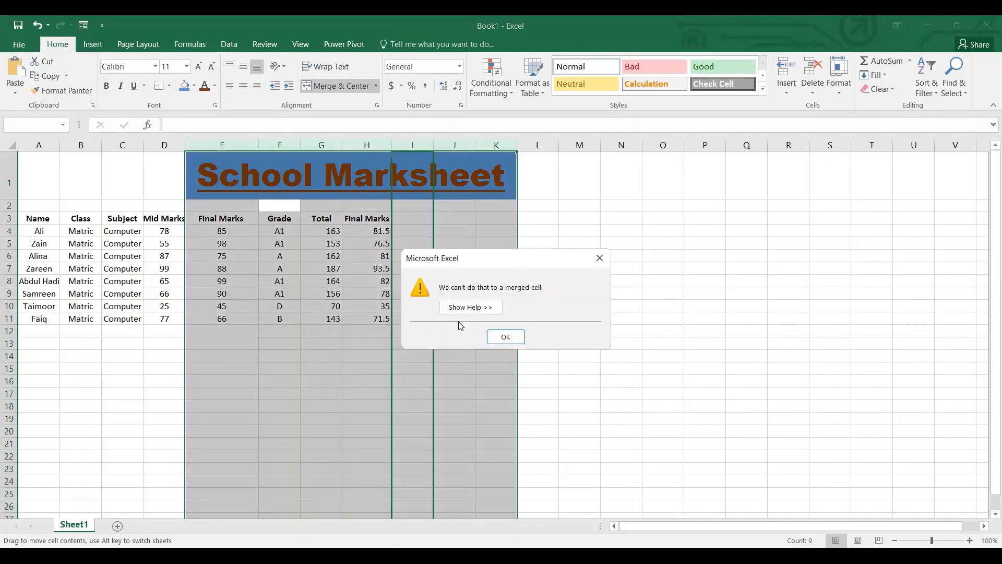
click(506, 337)
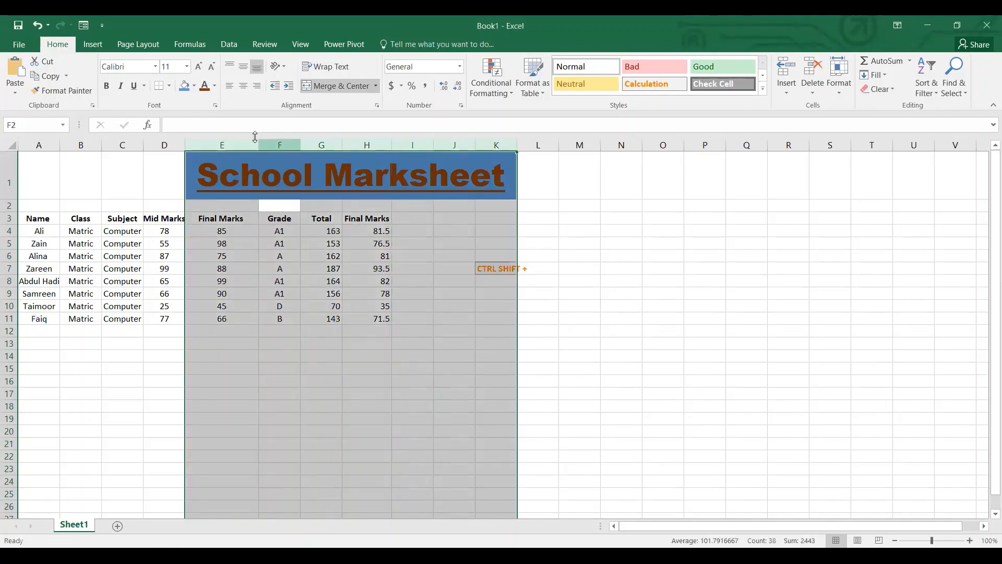
Copy the whole Grade column F into column I, beside the second Final Marks column.
click(271, 145)
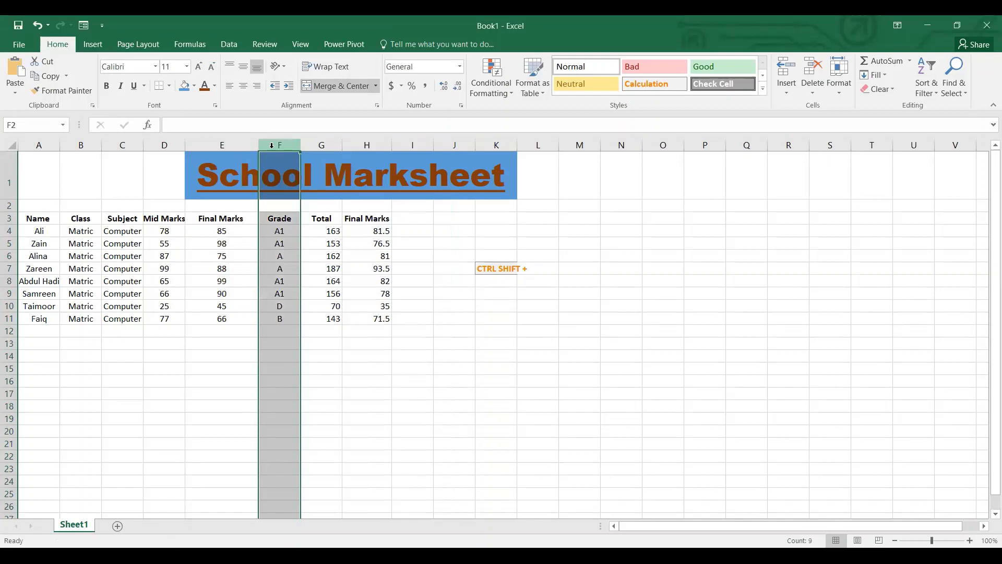
key(ctrl+c)
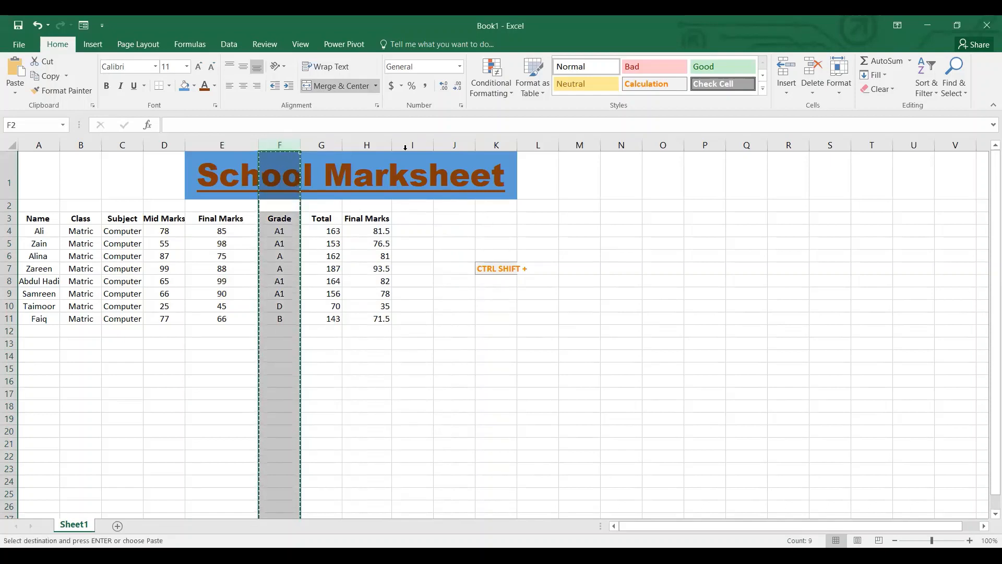
click(412, 141)
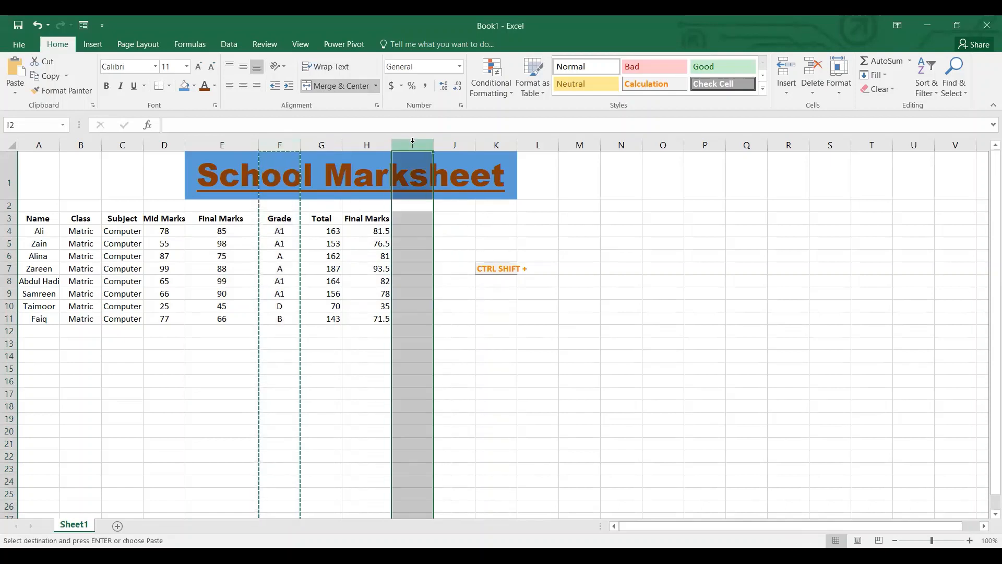
key(ctrl+v)
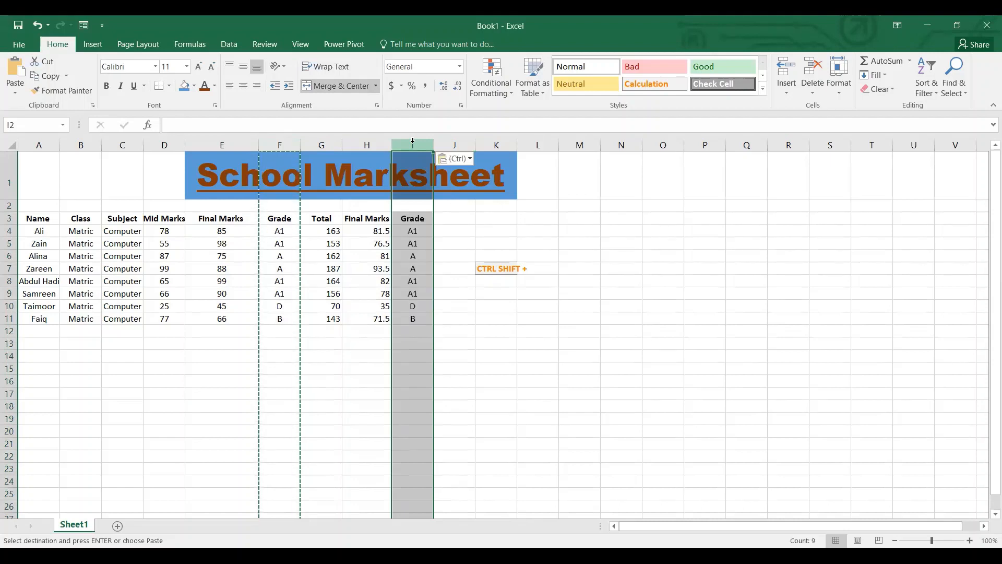
Delete the original Grade column F.
click(271, 141)
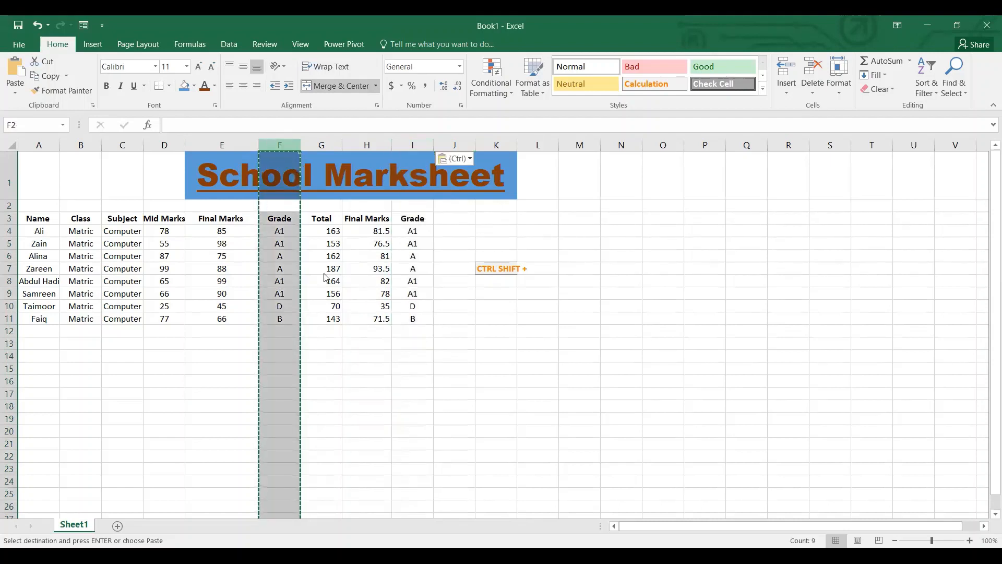
right_click(272, 146)
click(327, 250)
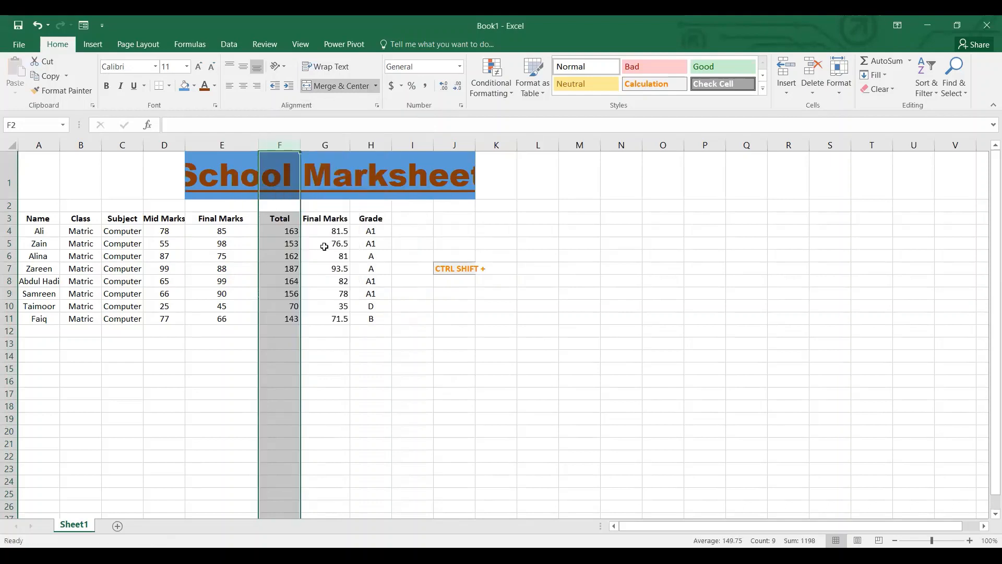
click(409, 228)
click(367, 231)
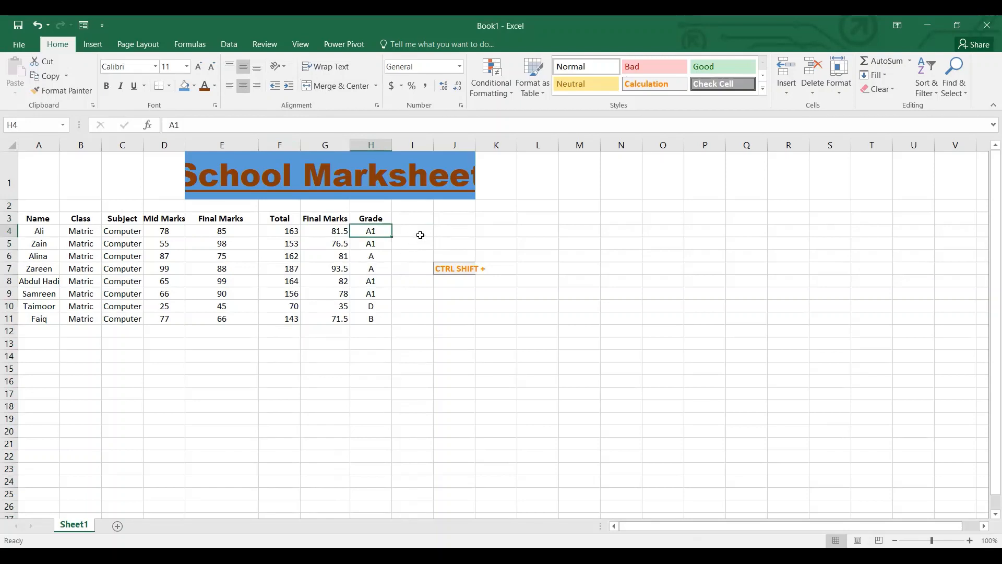
Enter the header "Garde with formula" in I3 and fit column I's width to it.
click(412, 219)
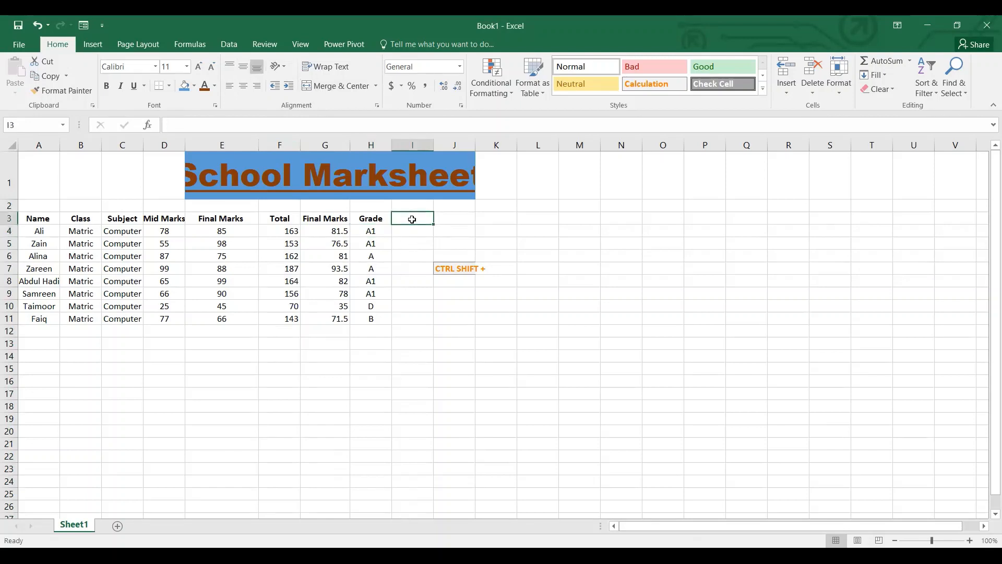
text(Garfe)
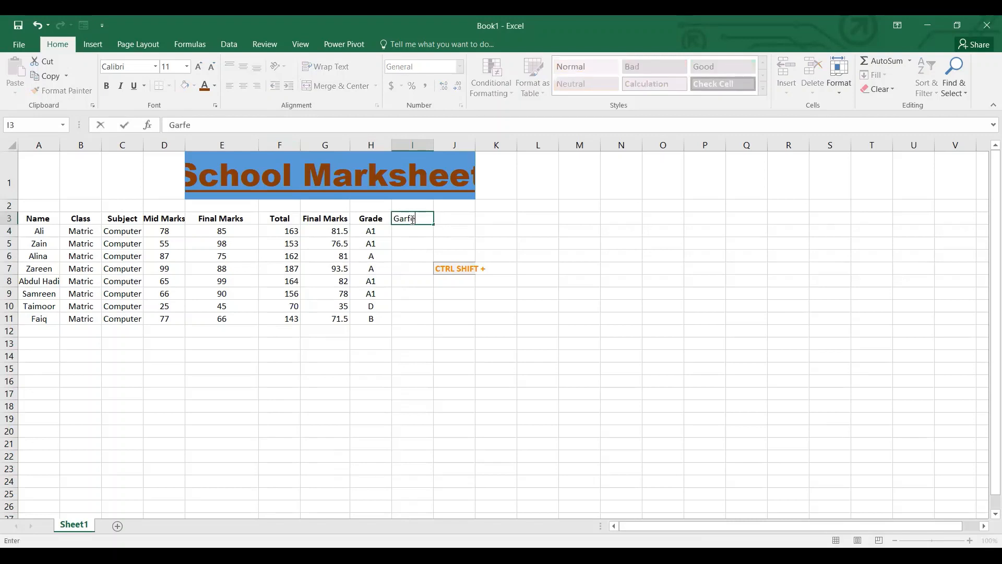
key(BackSpace)
key(BackSpace)
text(de with formula)
key(Return)
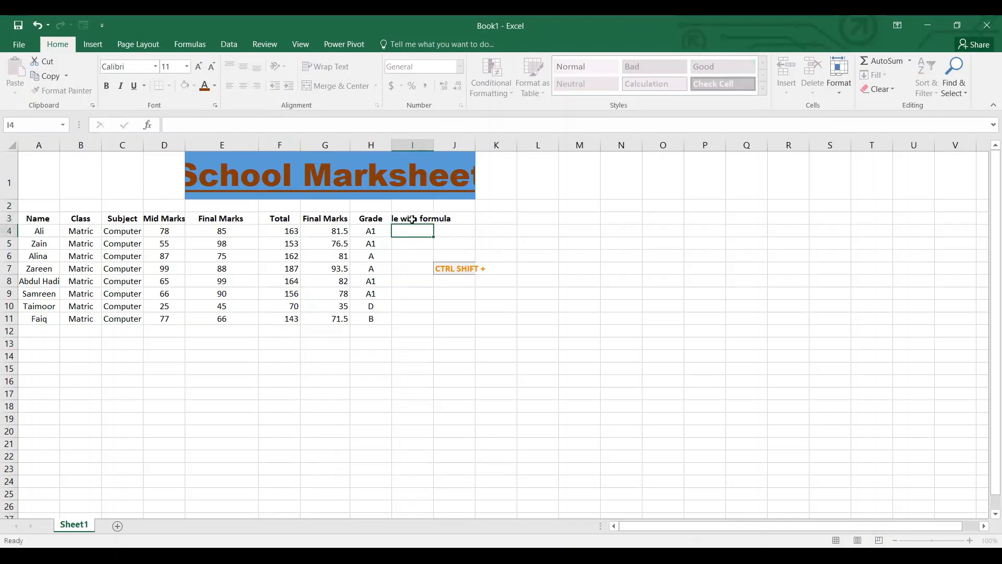
click(416, 218)
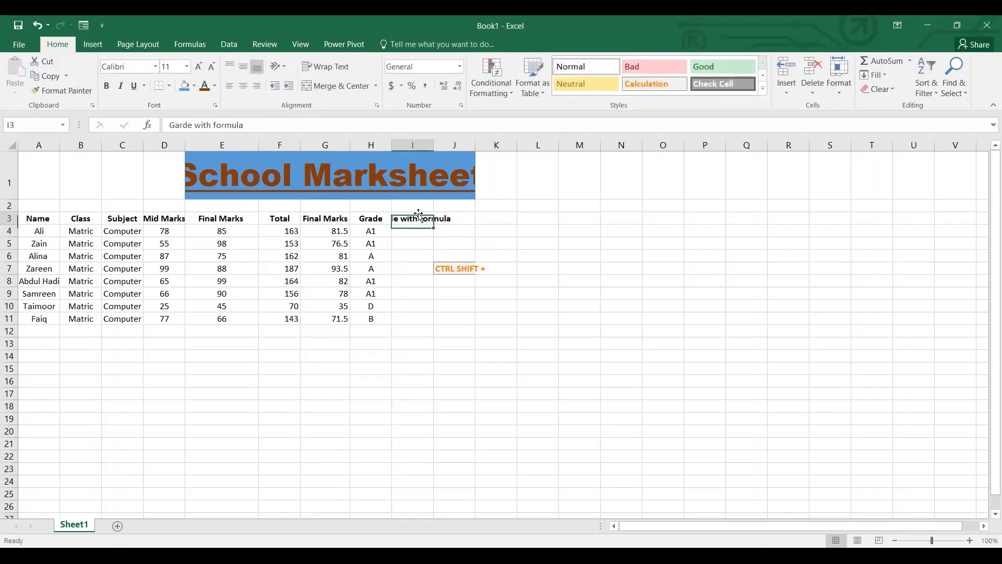
double_click(431, 145)
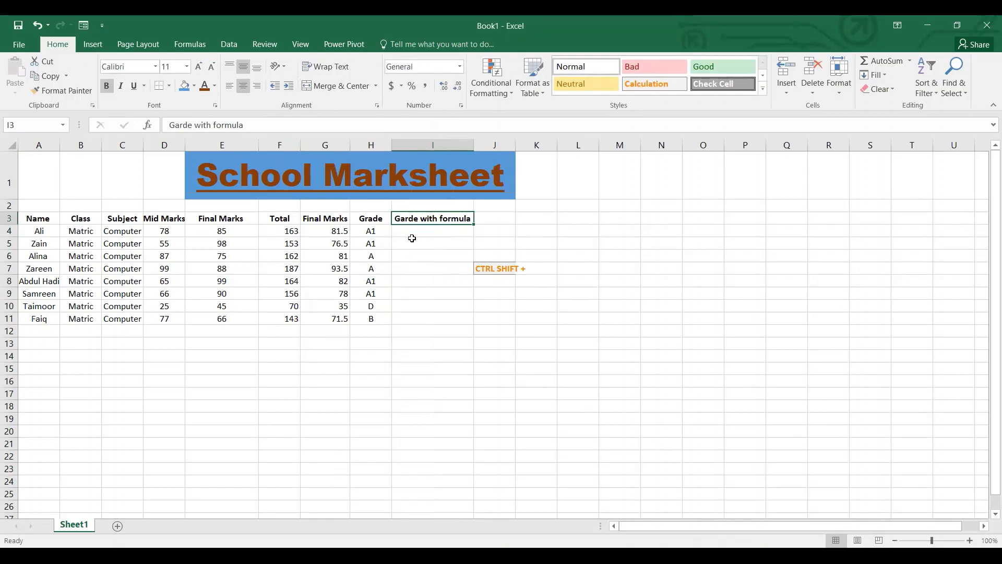
Begin an IF formula in cell I4 by entering =if.
click(412, 232)
click(193, 122)
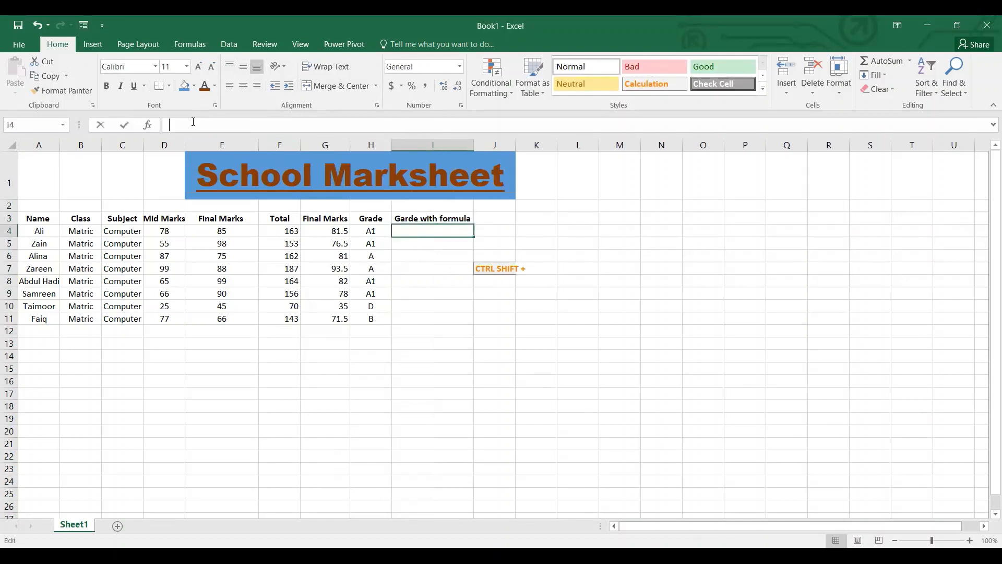
text(=)
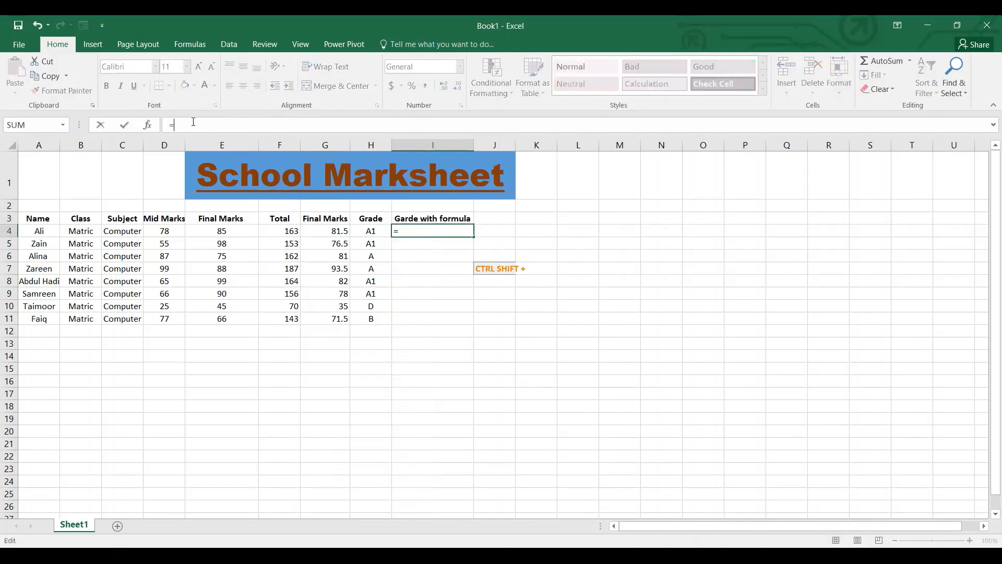
text(if)
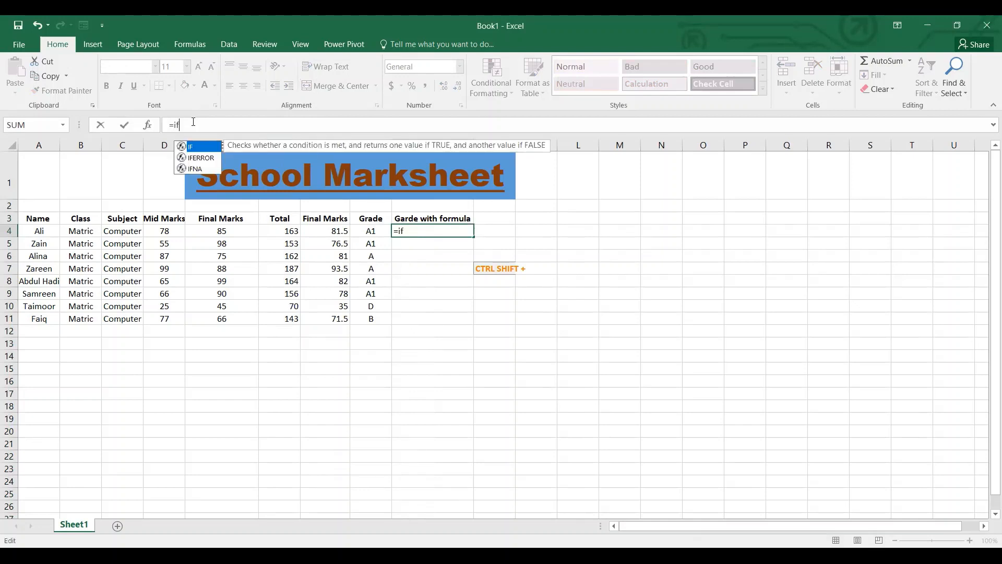
key(Return)
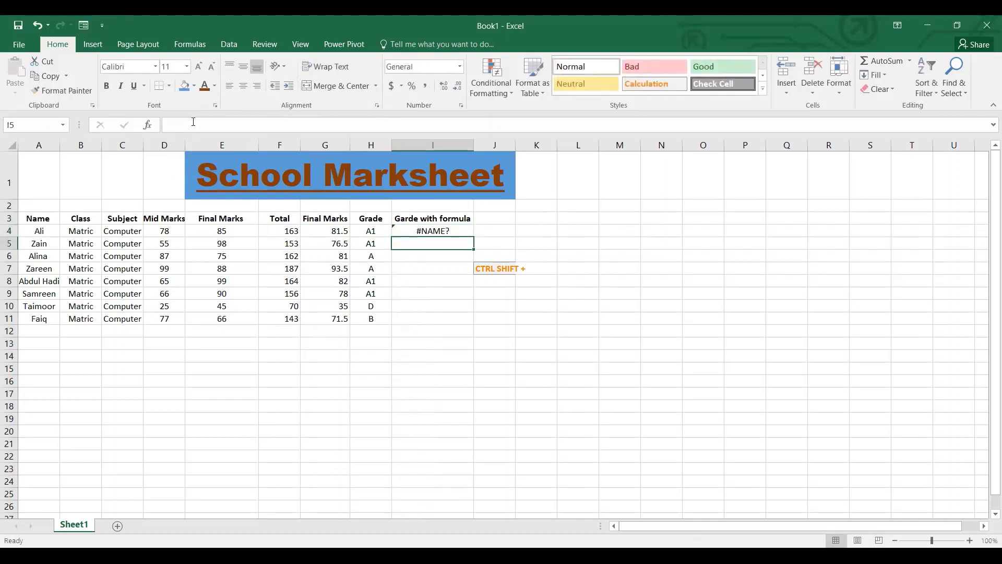
Extend the formula in I4 to =if(G4,()), referencing the averaged final mark in the same row.
key(Up)
click(191, 128)
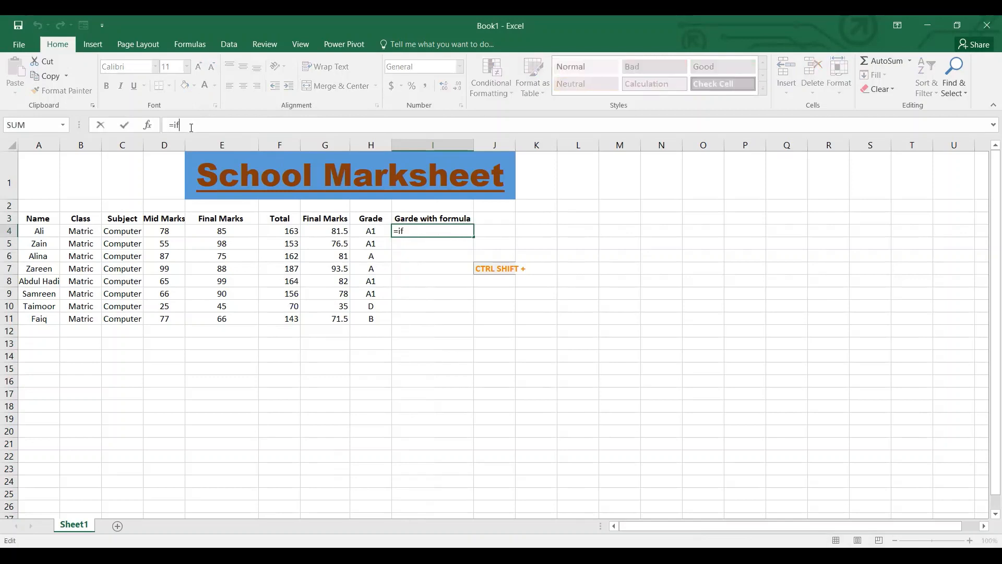
text(())
key(Left)
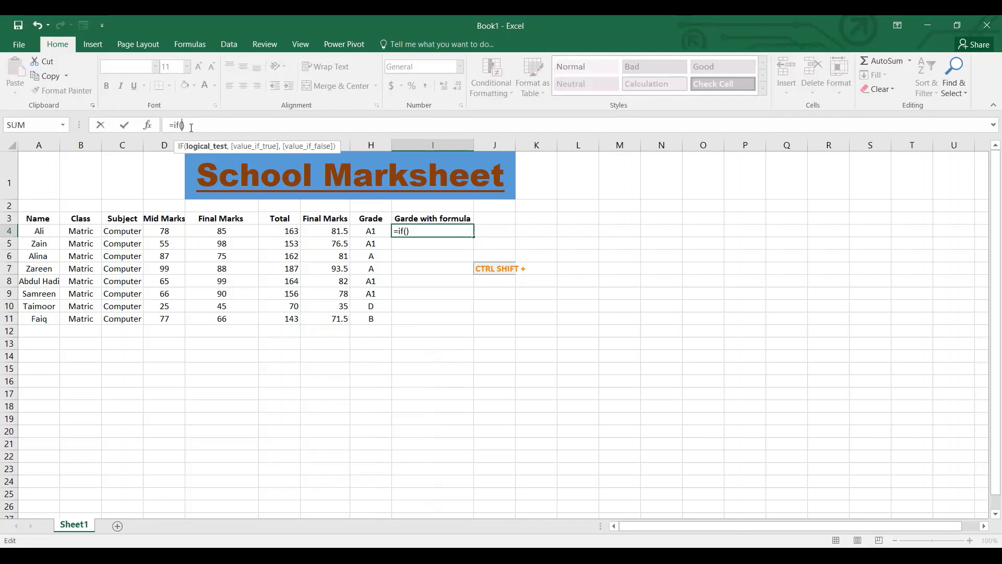
click(345, 231)
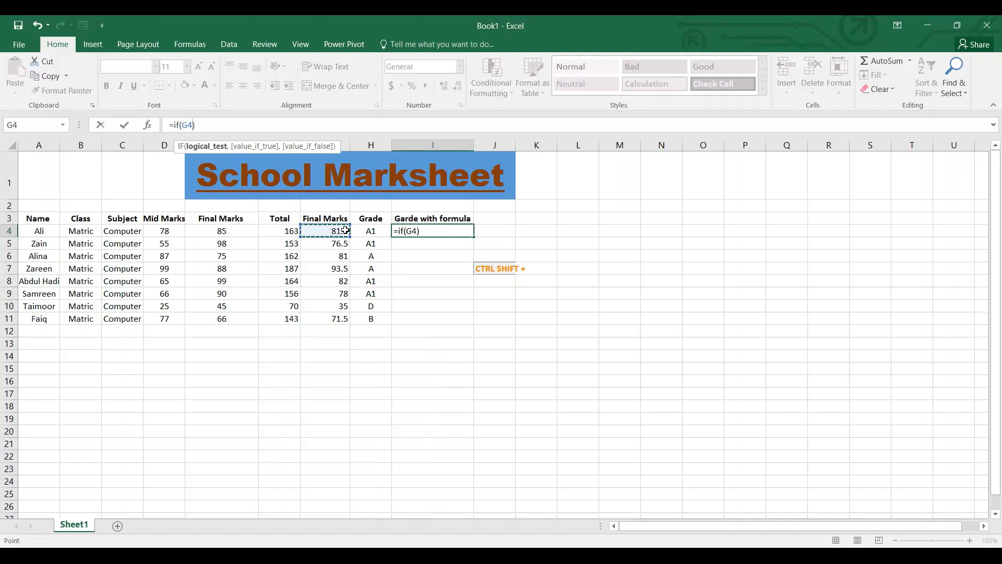
text(,()
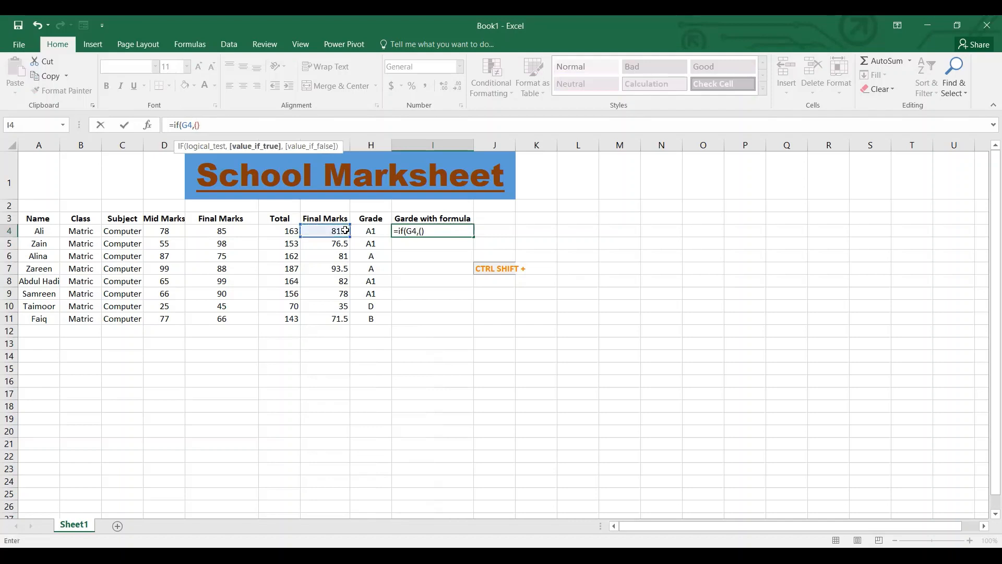
text())
key(Return)
key(Return)
Set the logical test of the IF formula in I4 to G4>79.9.
click(417, 231)
click(457, 323)
text(>)
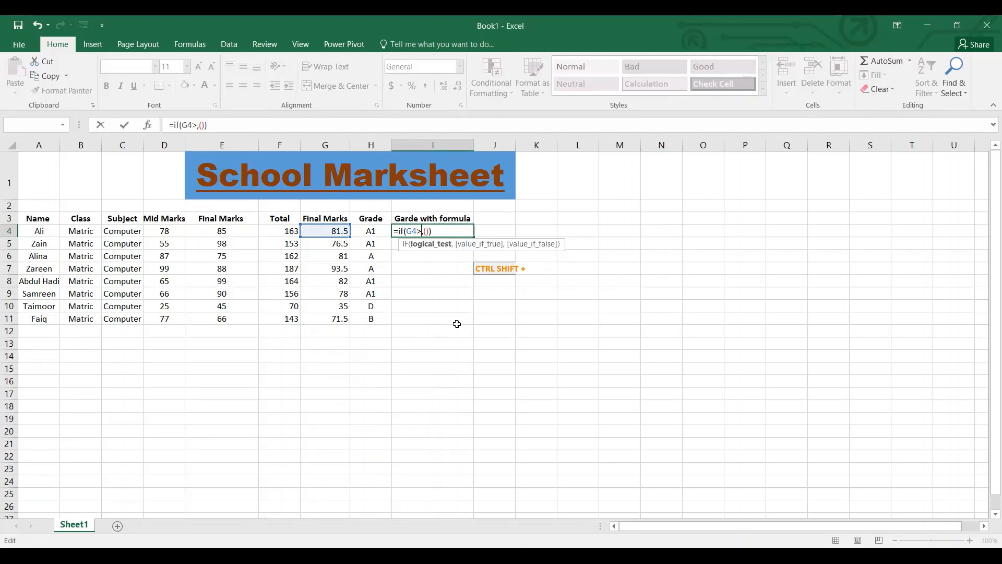
text(79.9)
Set the value if true in I4's formula to "A1", completing it as =IF(G4>79.9,("A1")).
key(Right)
key(Right)
text("")
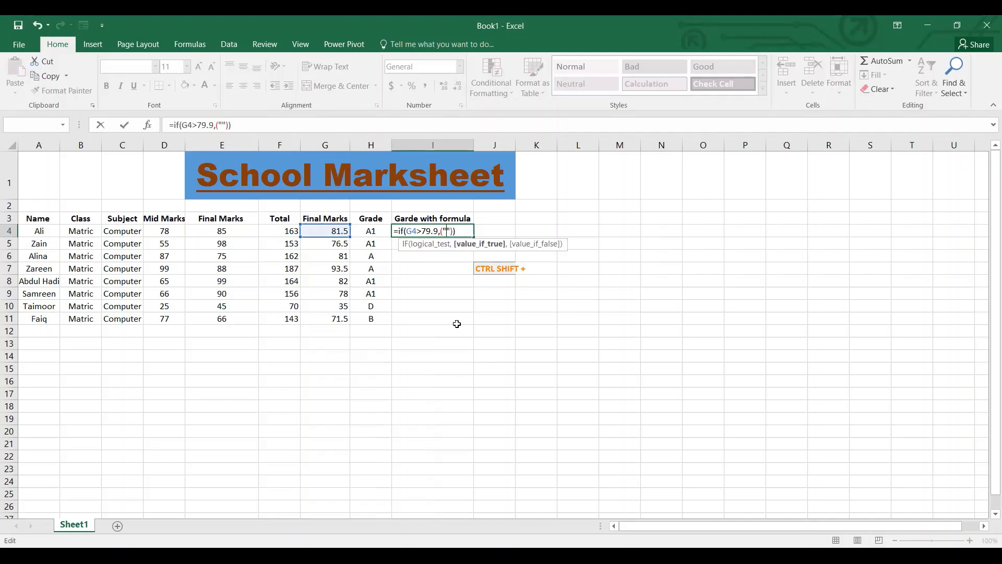
text(A!)
key(BackSpace)
text(1)
key(Return)
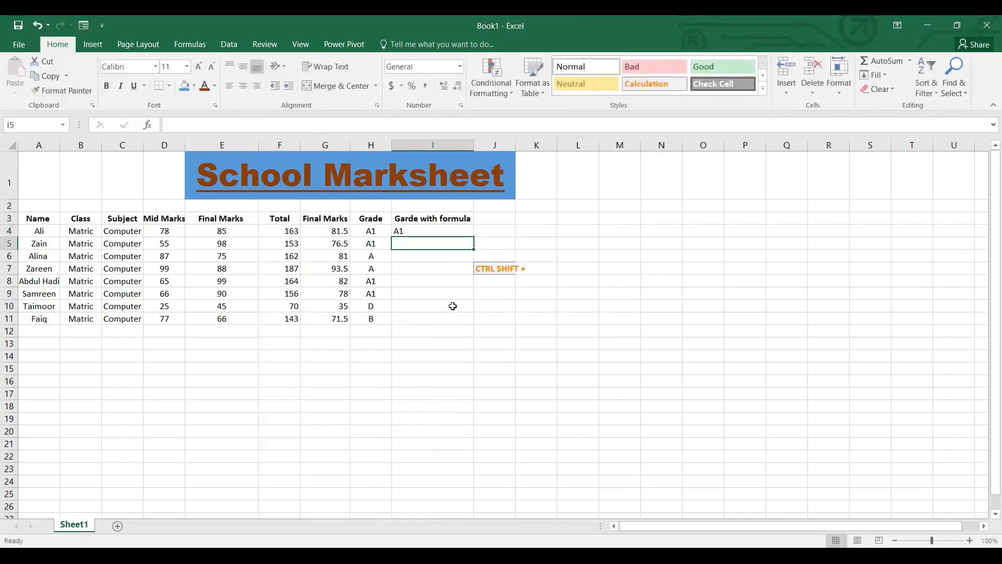
click(432, 230)
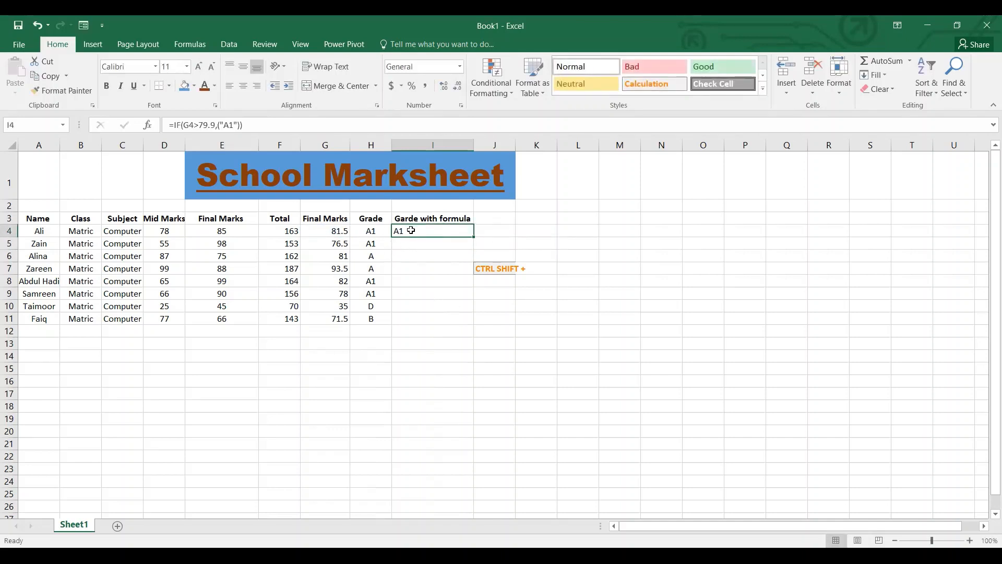
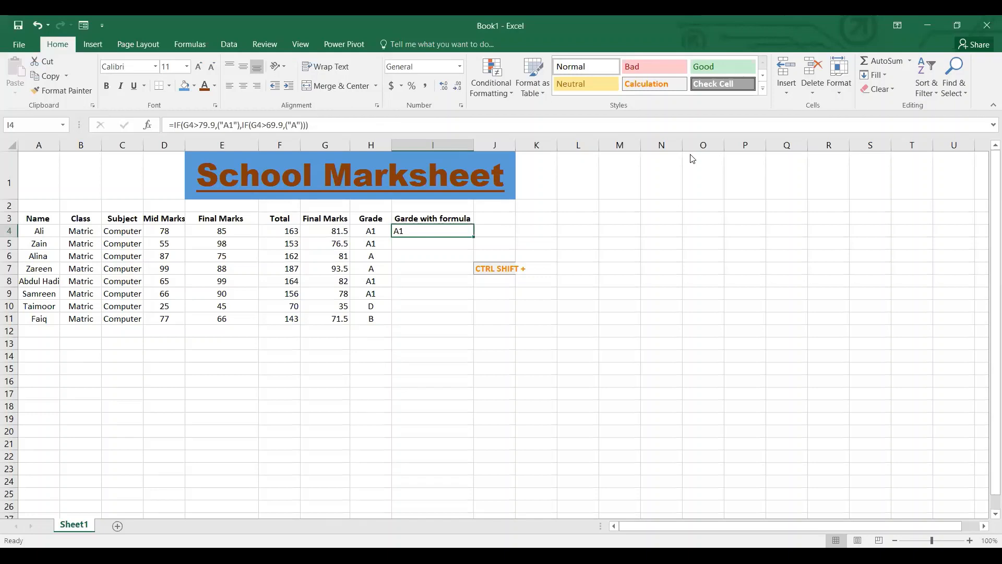
Edit I4's formula to begin a third IF after the "A" condition, giving =IF(G4>79.9,("A1"),IF(G4>69.9,("A")),if).
click(408, 231)
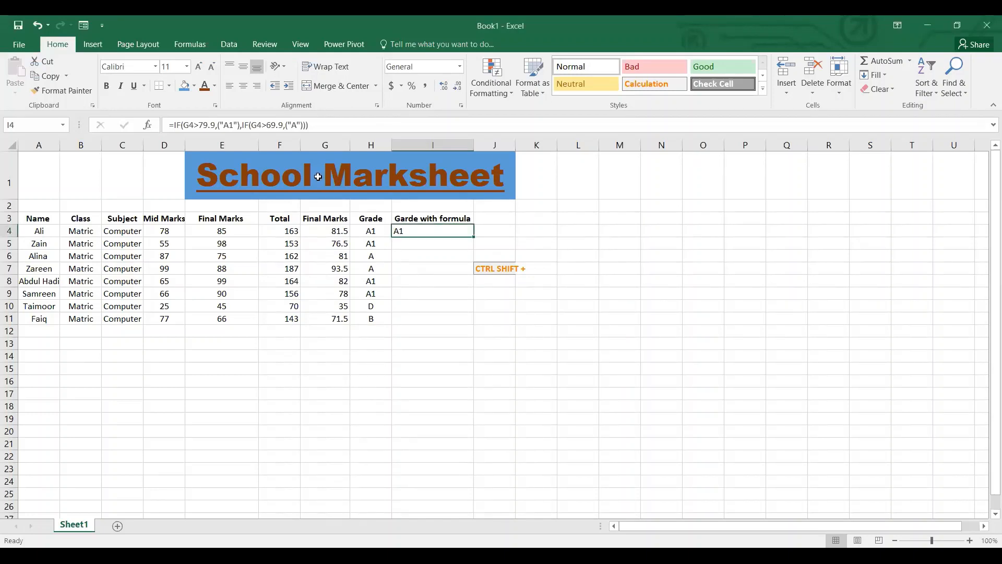
click(309, 124)
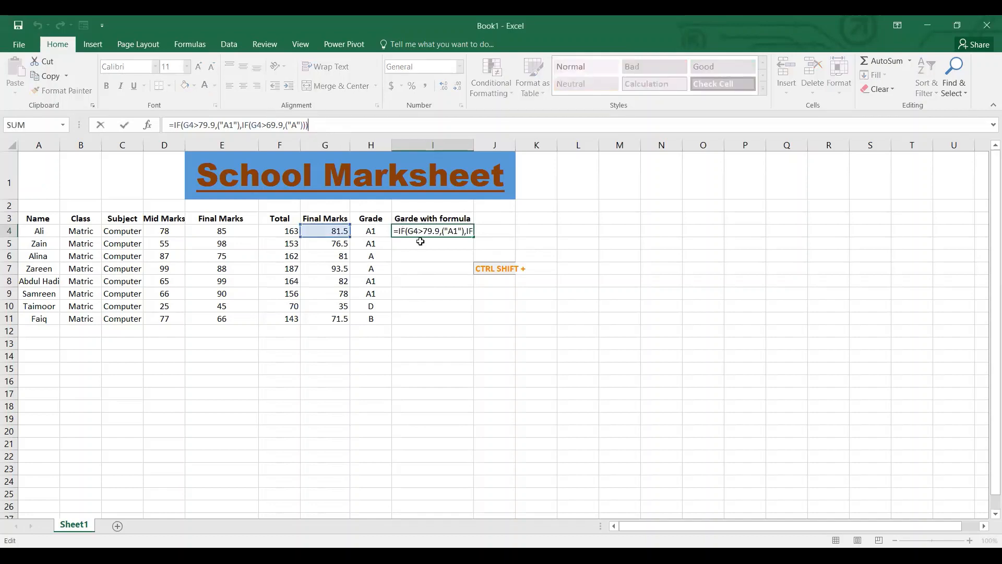
text())
click(243, 124)
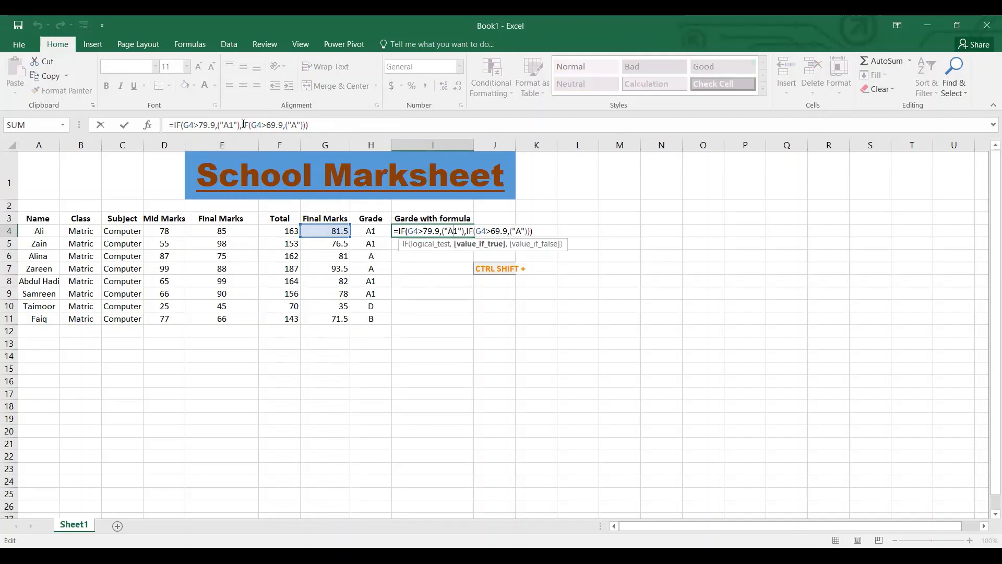
click(305, 126)
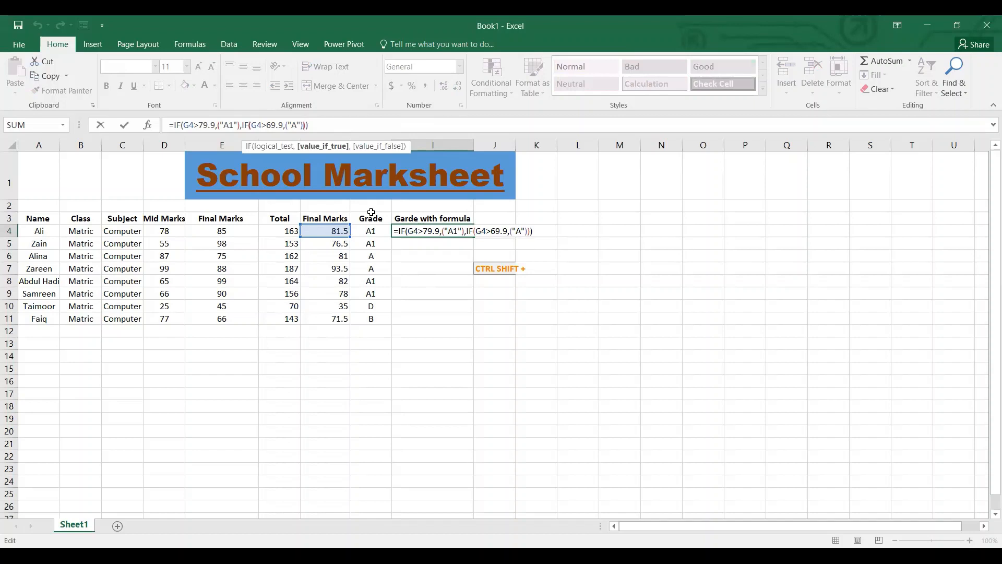
key(Right)
key(Right)
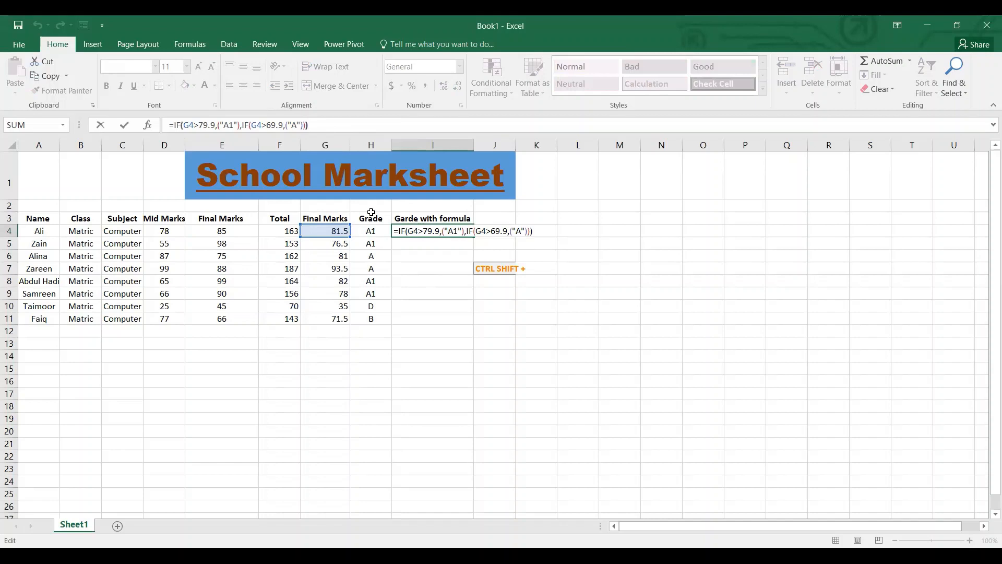
key(Left)
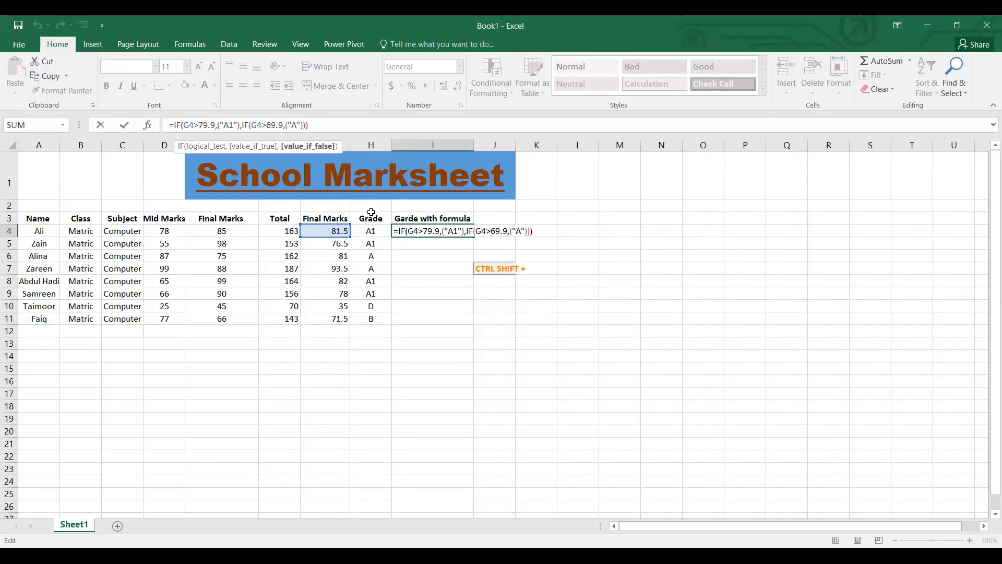
text(,if)
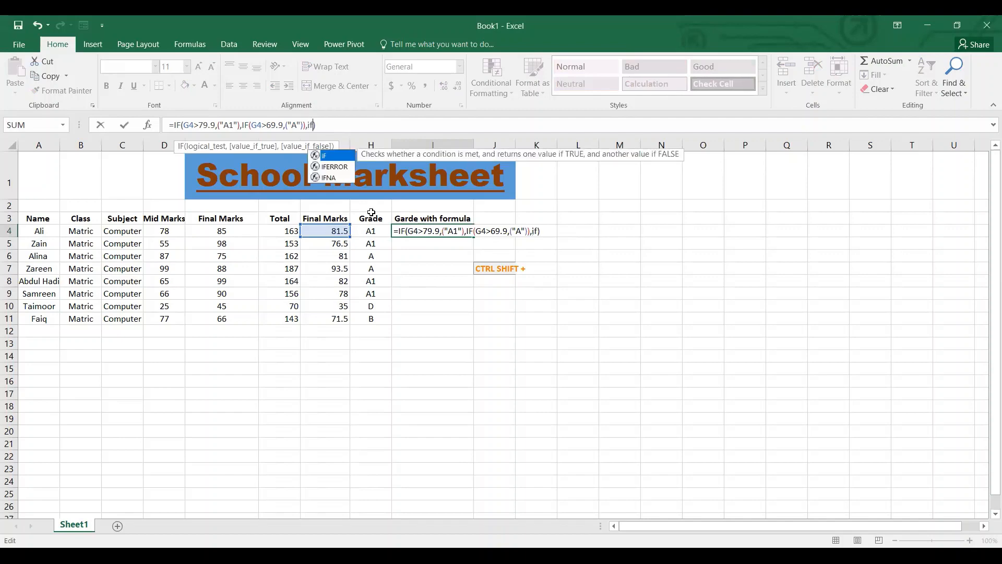
key(Return)
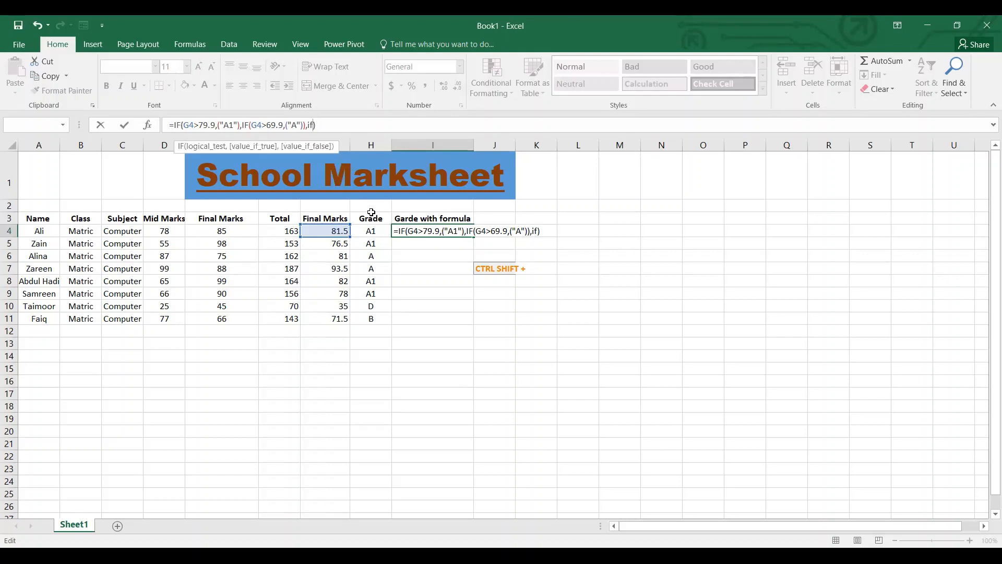
Set the third IF's logical test to G4>59.9 and add empty parentheses for its value if true.
text(())
click(326, 231)
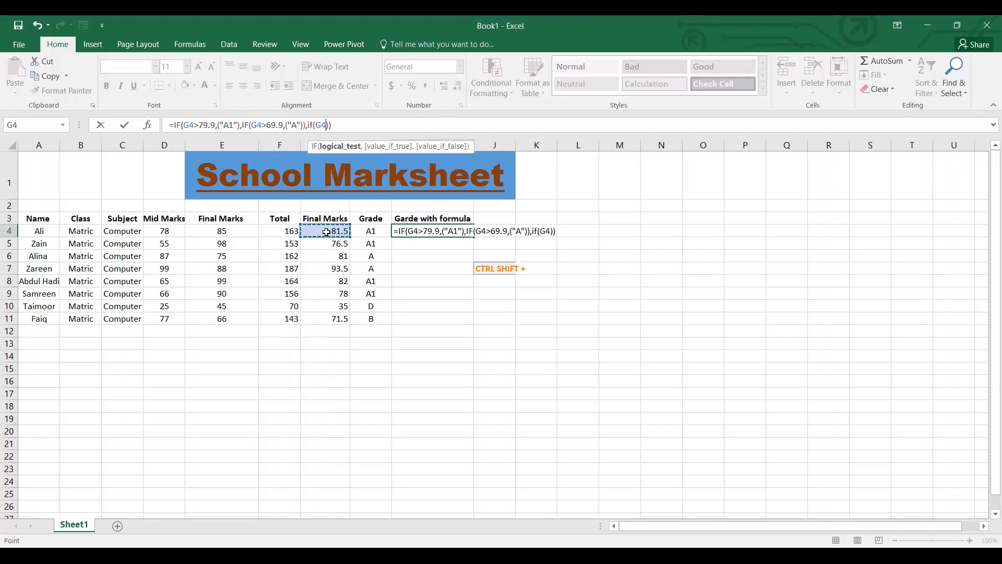
text(>59.9)
text(,())
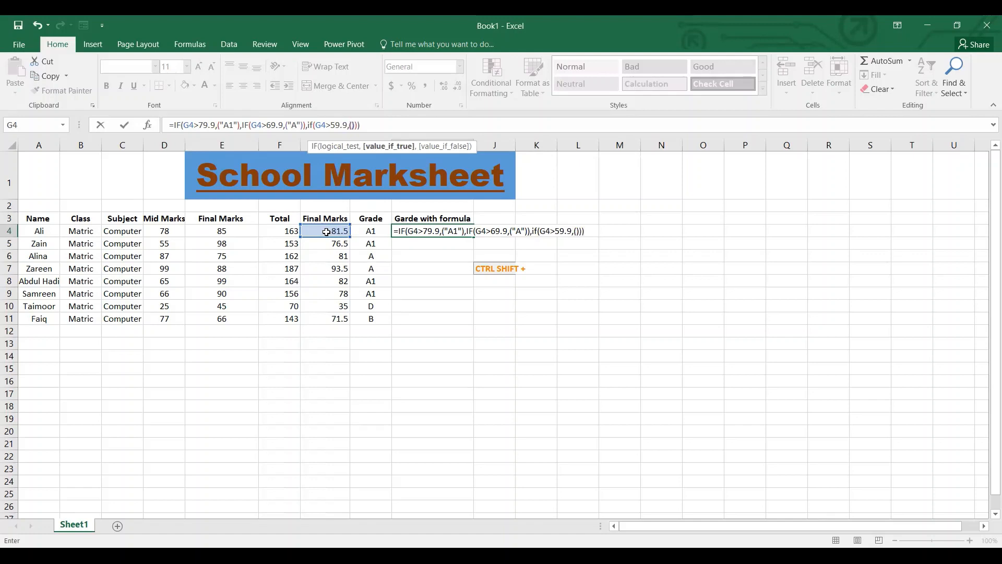
Enter "B" as the third IF's value if true.
key(Left)
key(Return)
key(Return)
text(""B)
key(End)
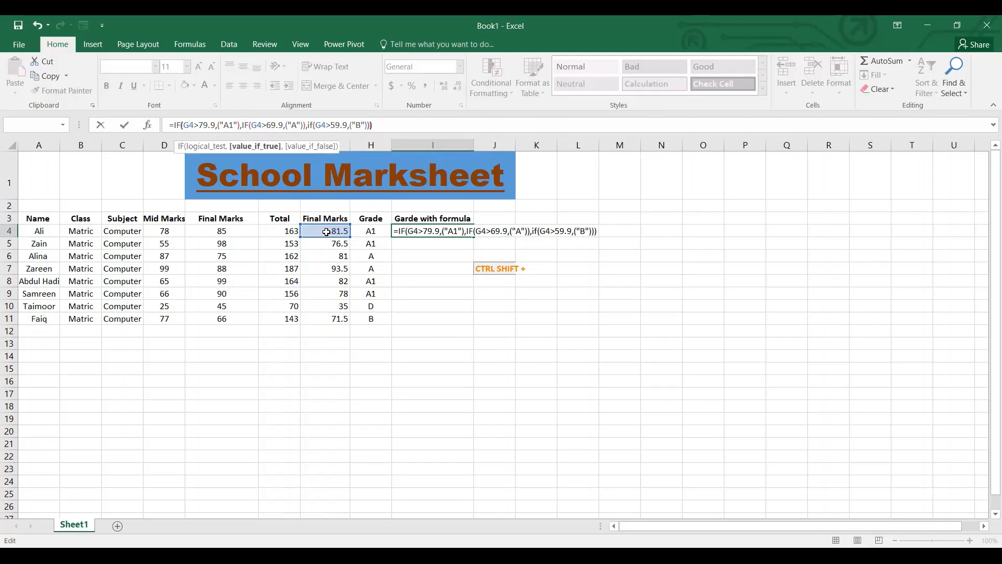
text(,)
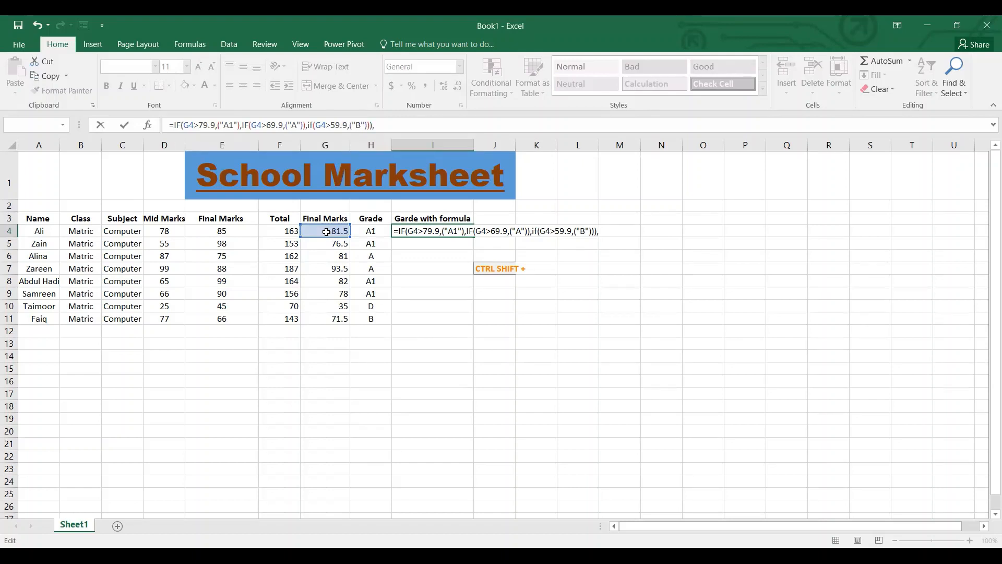
text(if)
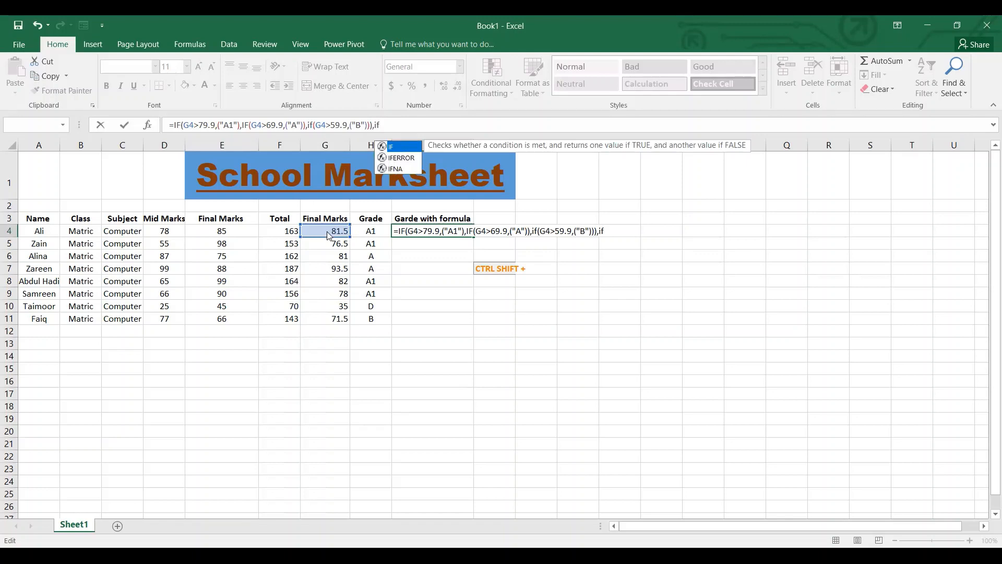
text(()
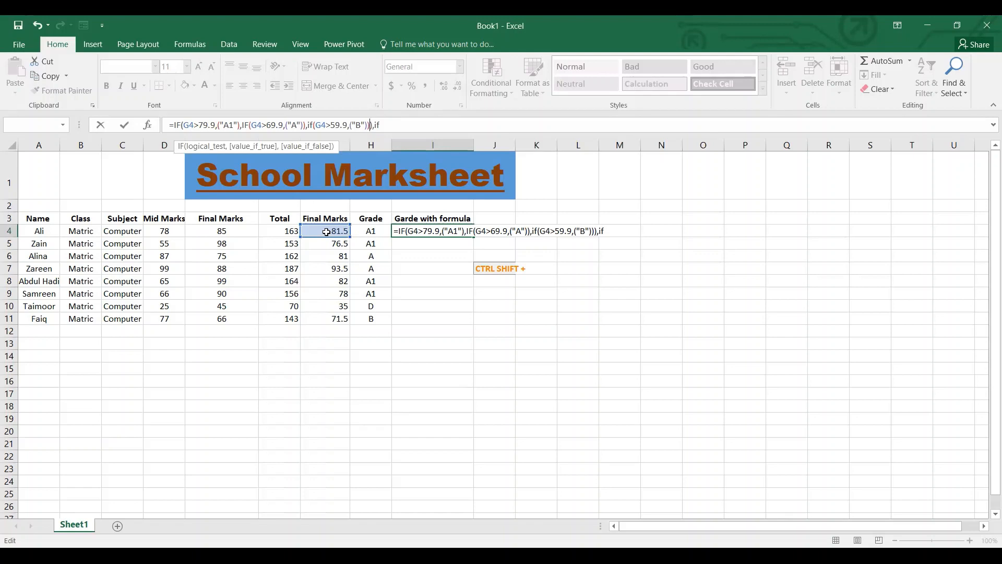
Add a fourth IF after the "B" condition with the logical test G4>49.9 and empty parentheses for its value if true.
text(,if)
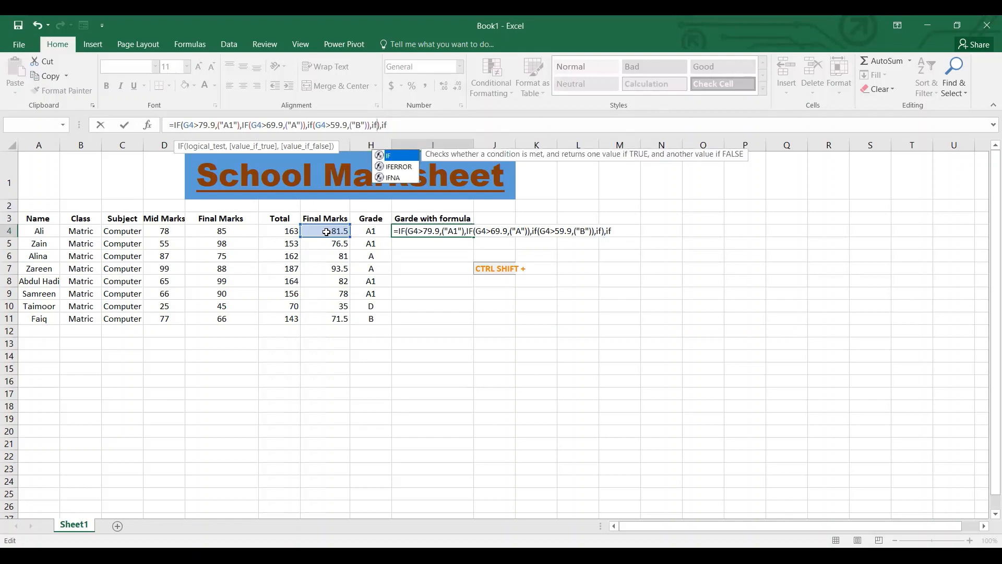
text(()
click(345, 232)
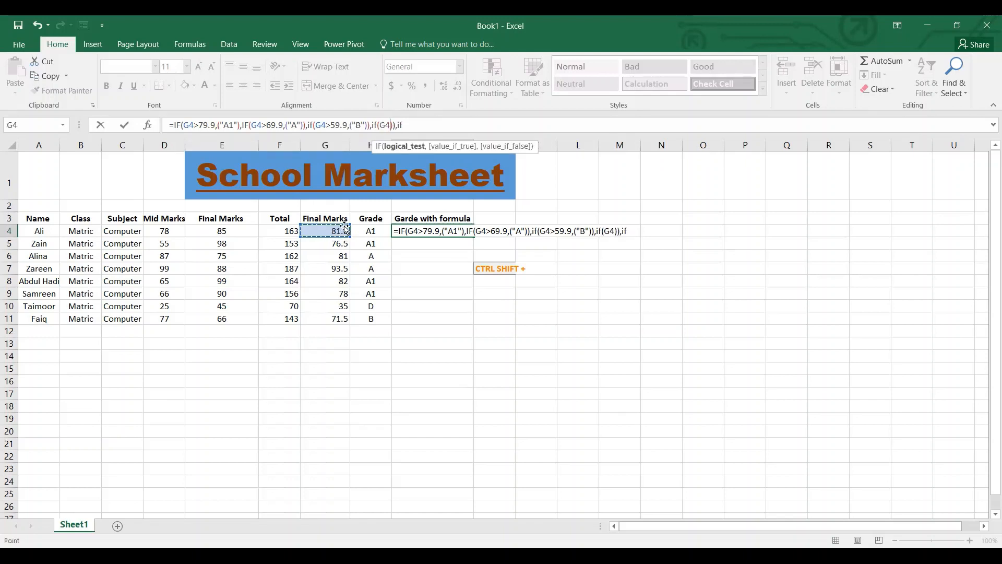
text(>)
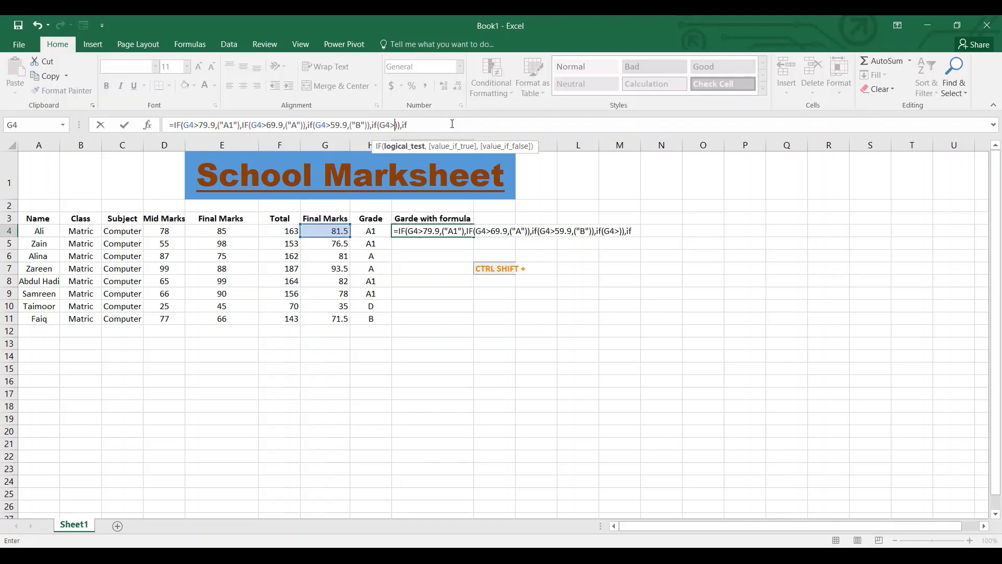
text(49.9,)
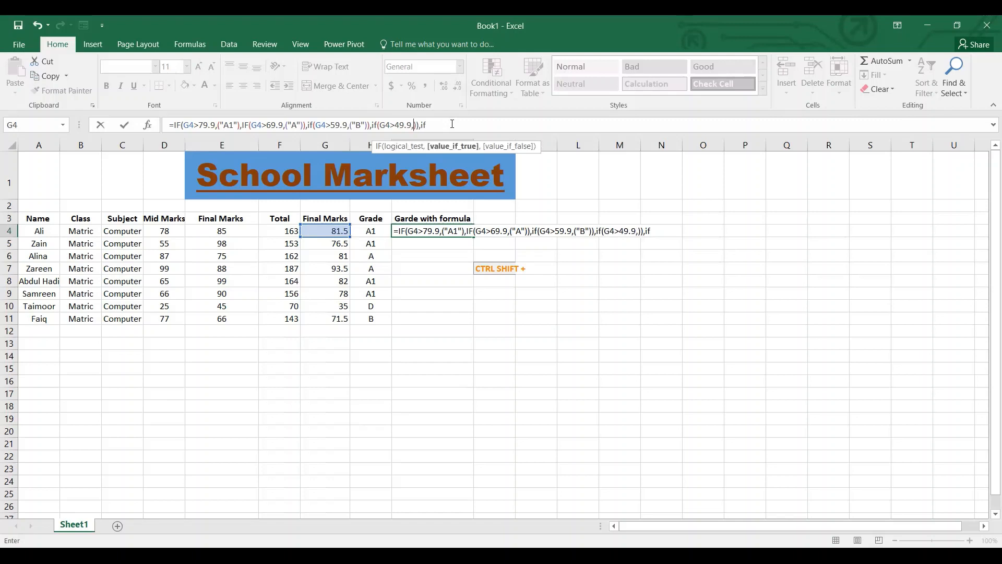
text(())
key(Left)
key(Return)
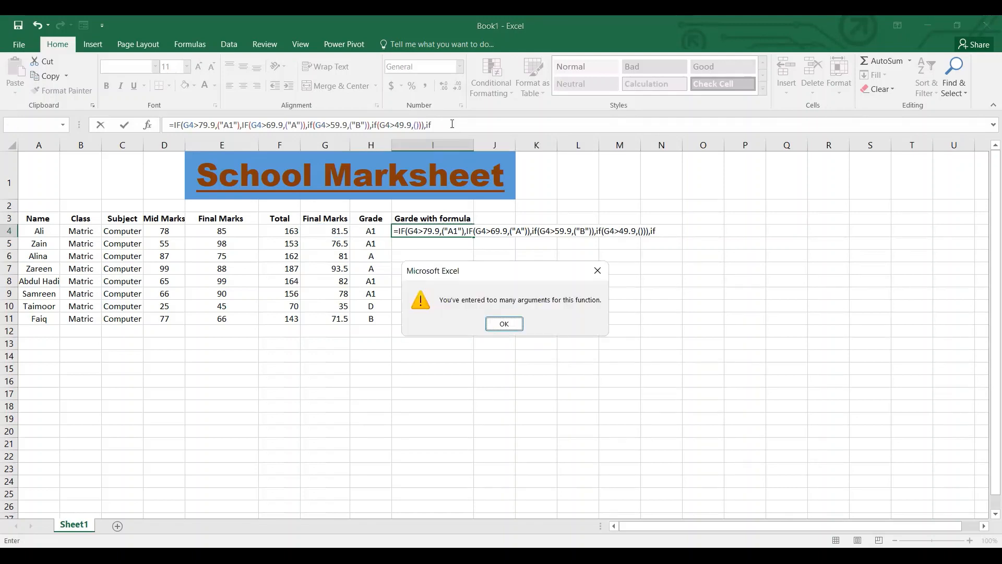
key(Return)
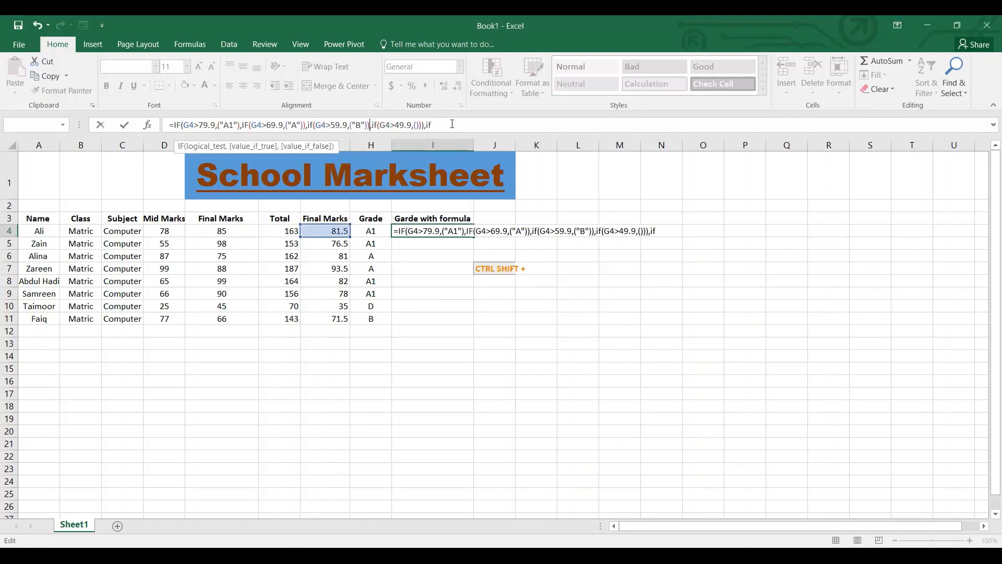
text("")
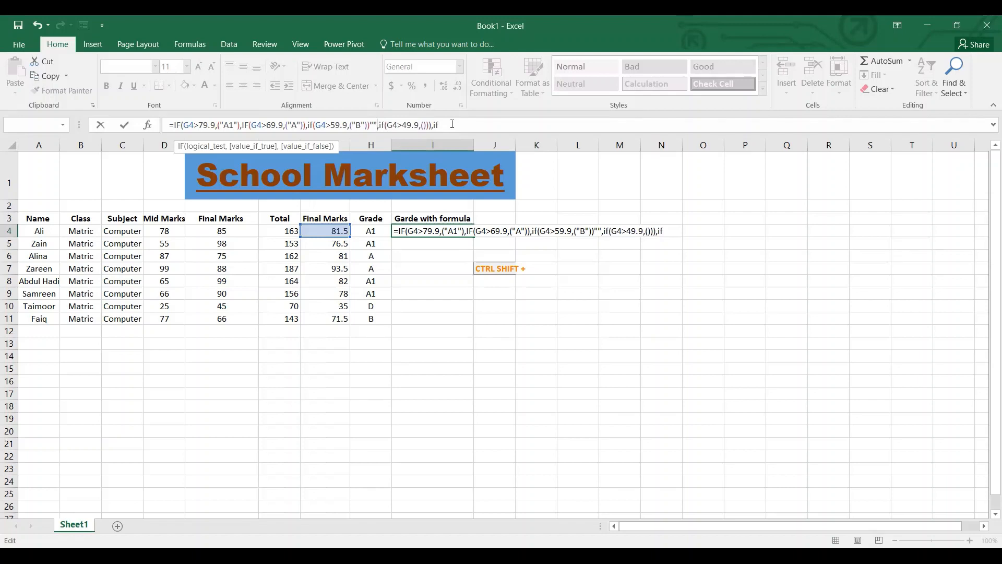
key(BackSpace)
key(BackSpace)
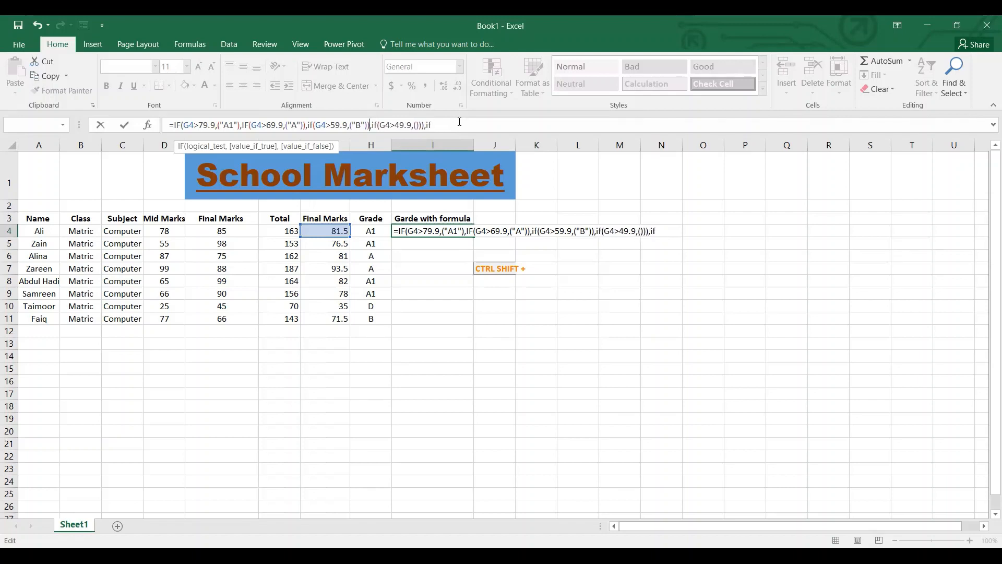
Enter "C" as the fourth IF's value if true.
click(417, 124)
text("")
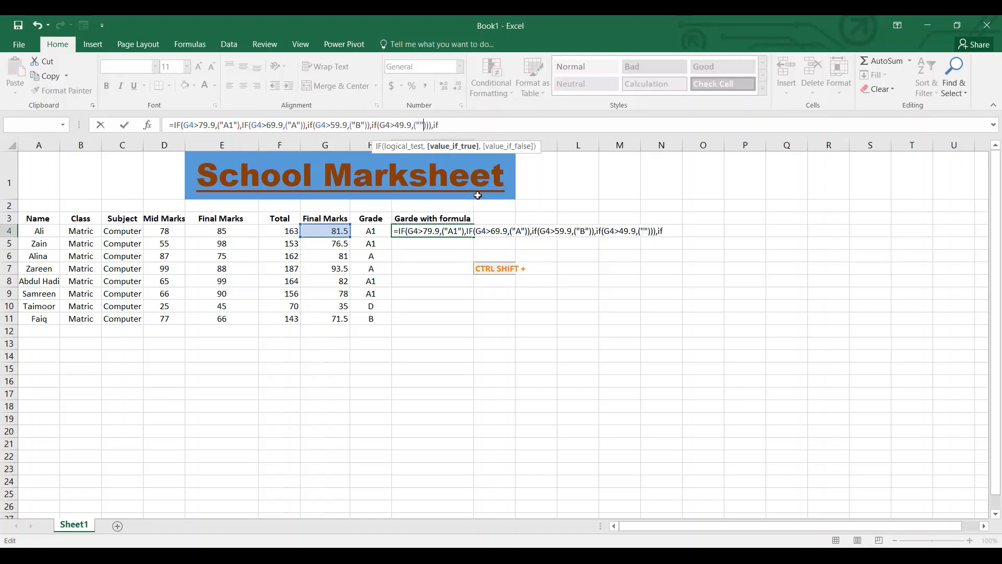
text(C)
Remove the stray trailing if from I4's formula and enter "D" as the fourth IF's value if false.
key(BackSpace)
key(BackSpace)
key(BackSpace)
text())
key(BackSpace)
text(,())
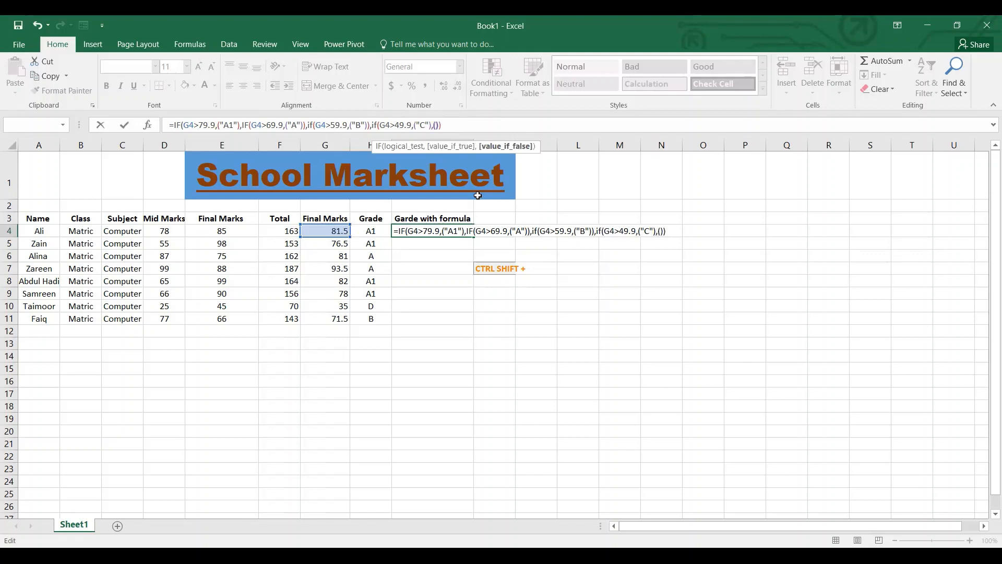
text(""D)
Try to commit the grade formula in I4.
key(Return)
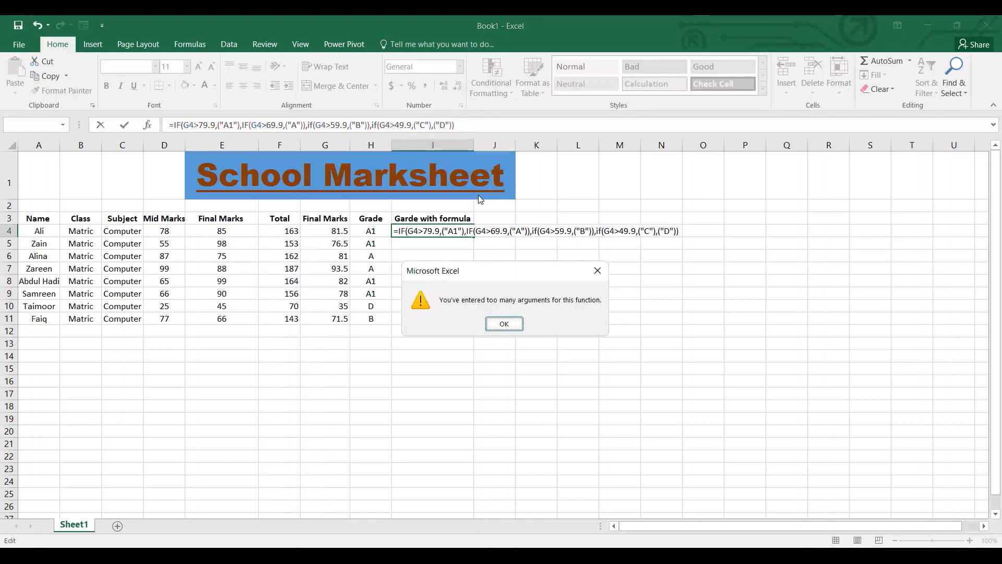
key(Return)
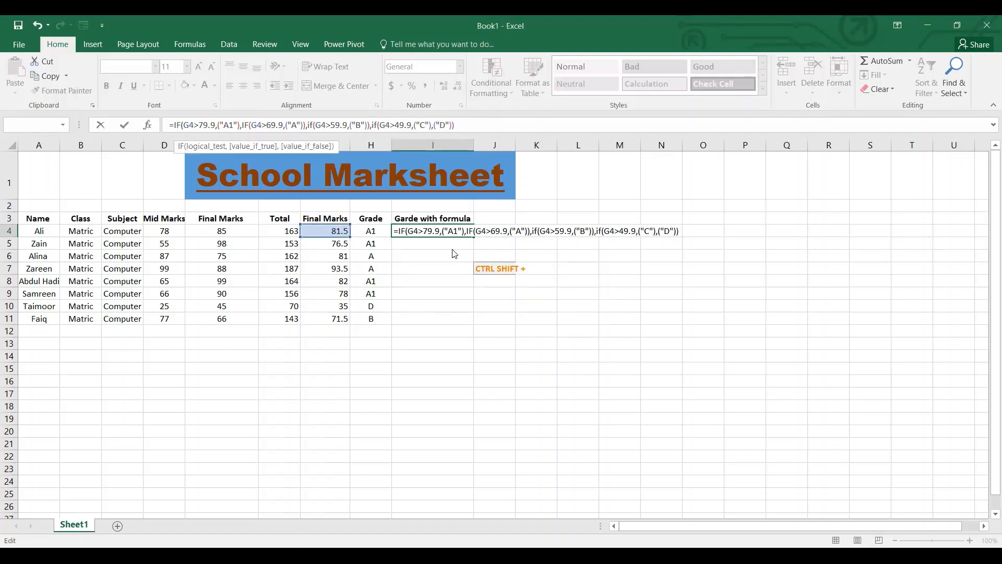
key(Return)
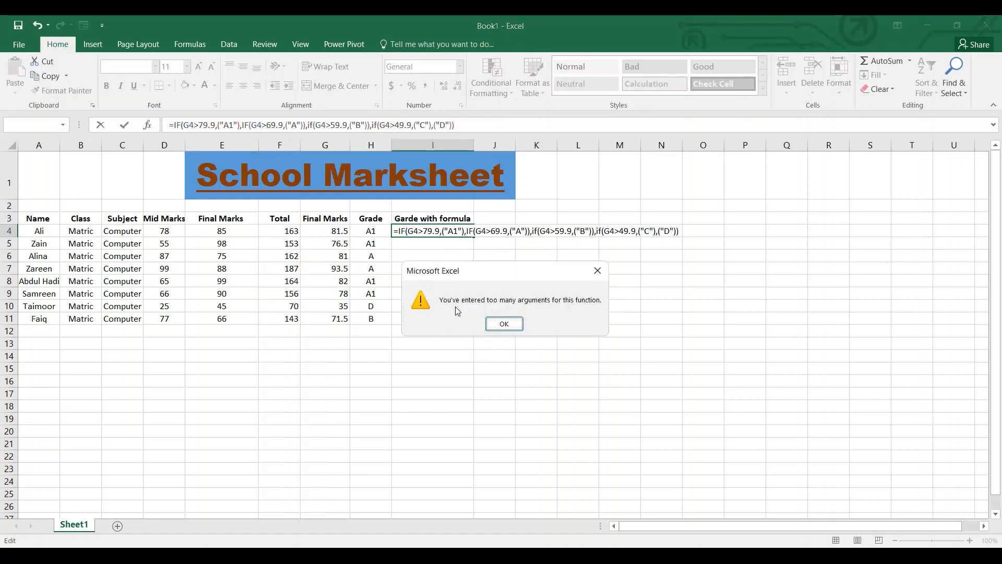
click(503, 323)
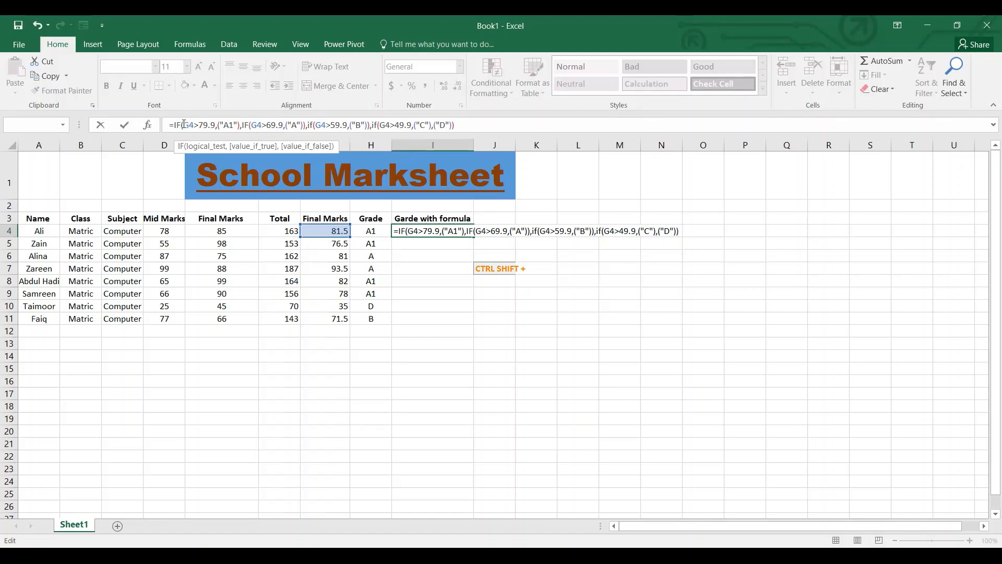
Remove the extra closing parentheses after ("A") and ("B") in I4's formula to nest the following IFs.
click(247, 125)
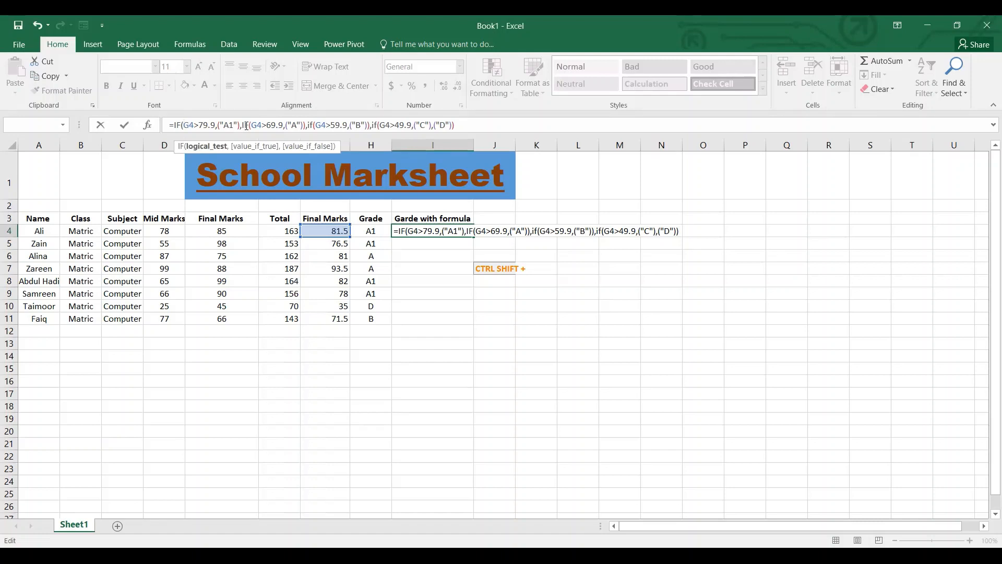
click(306, 127)
key(BackSpace)
text(,)
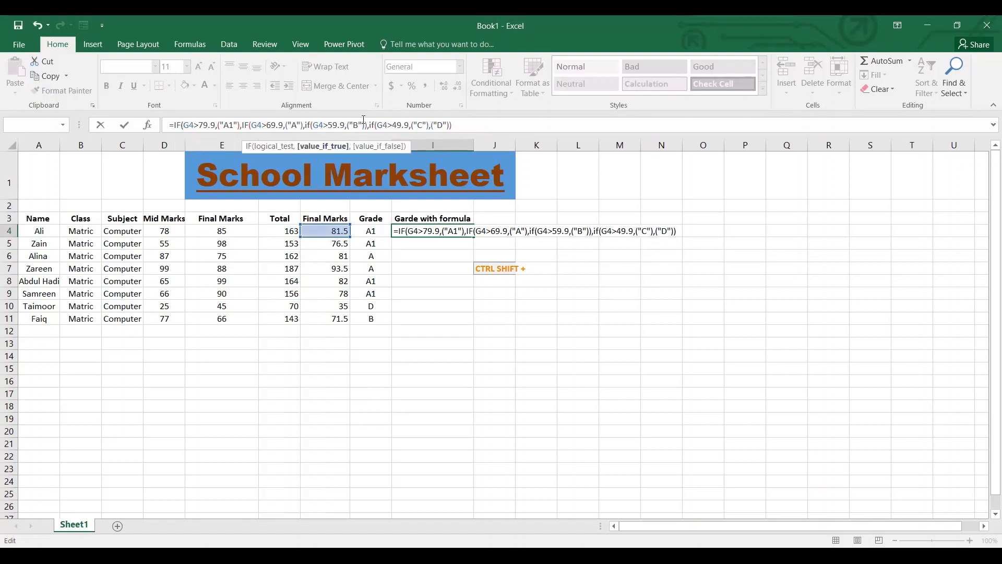
click(366, 125)
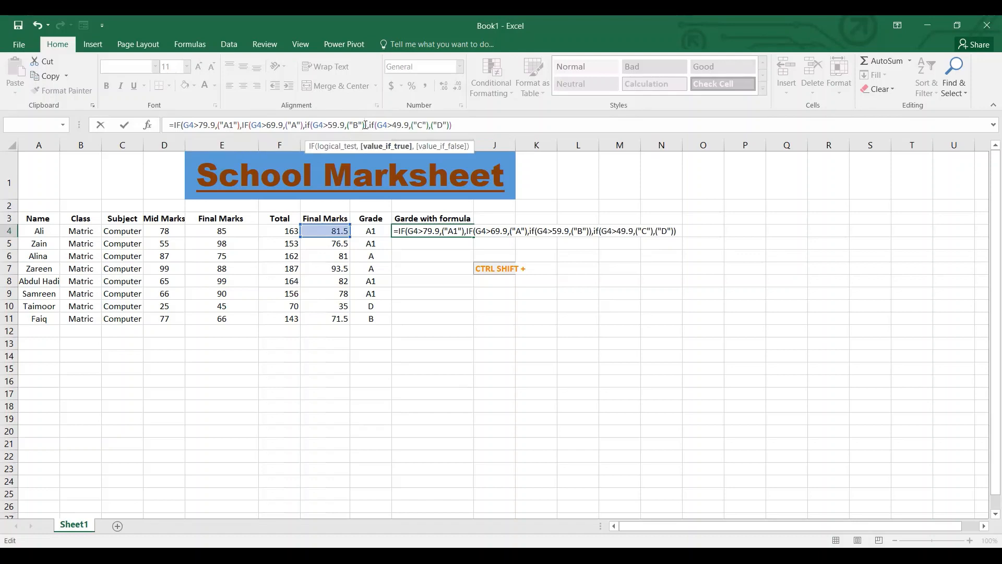
key(BackSpace)
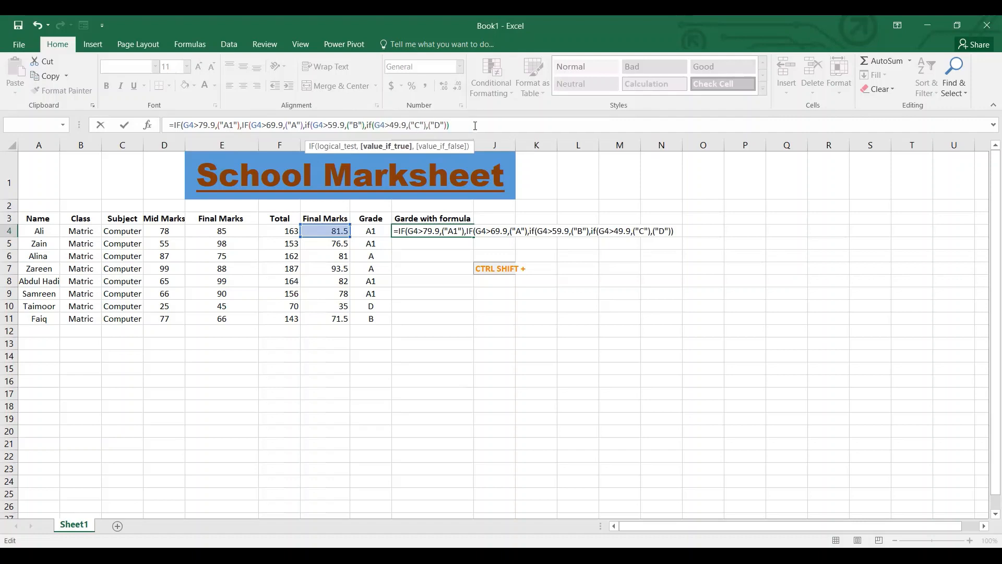
Commit the nested IF formula in I4, accept the proposed closing-parenthesis correction, and reselect the cell.
key(Return)
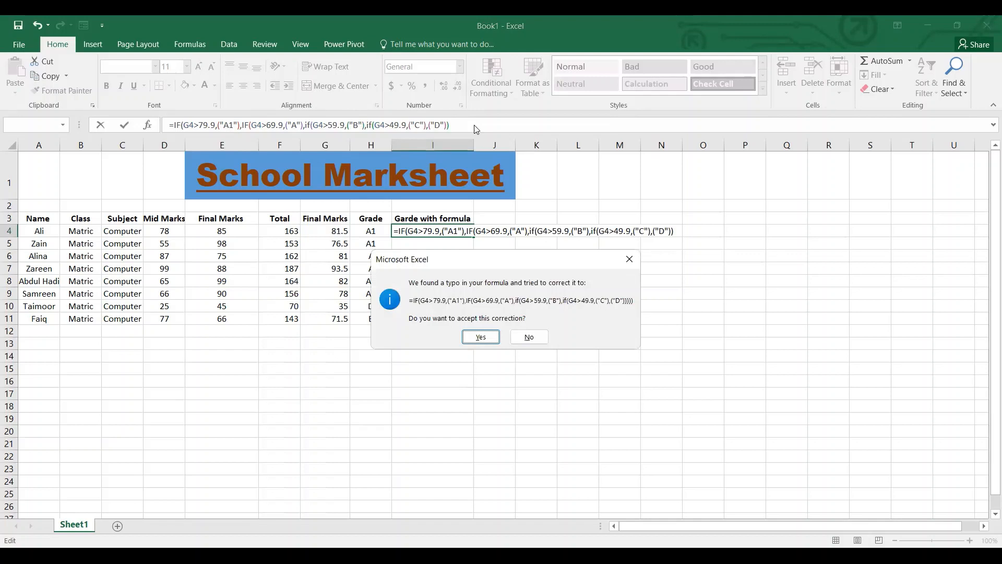
key(Return)
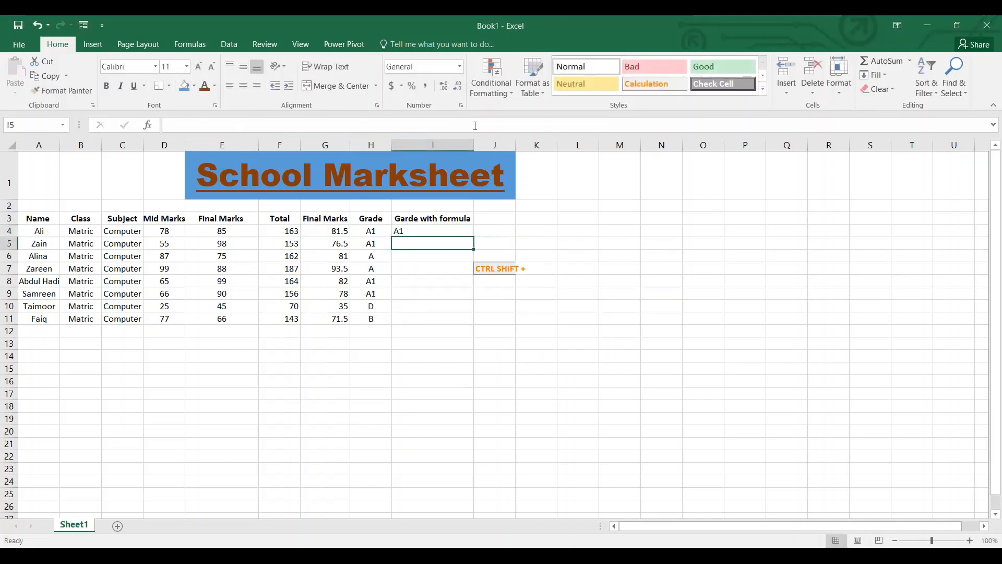
click(432, 230)
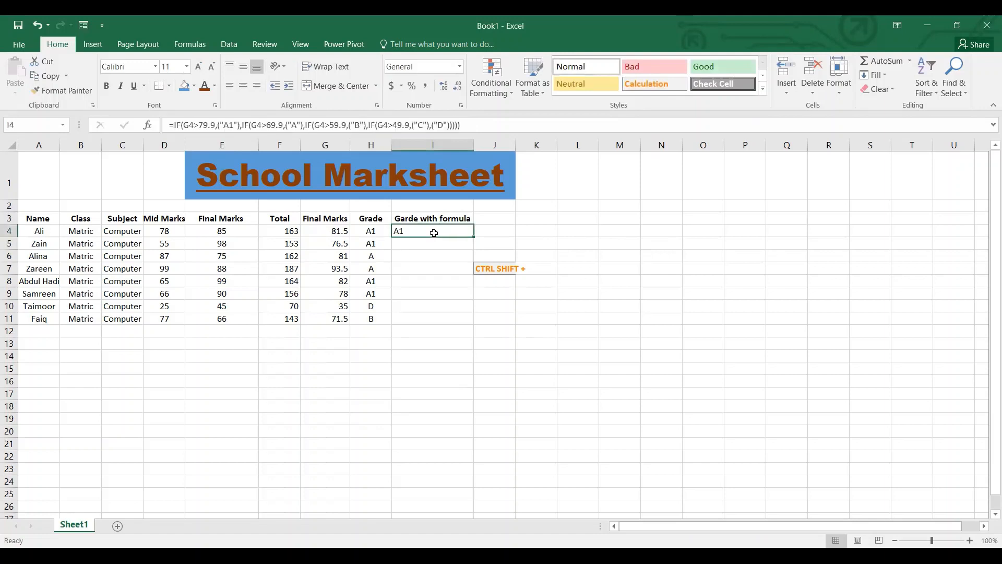
click(470, 128)
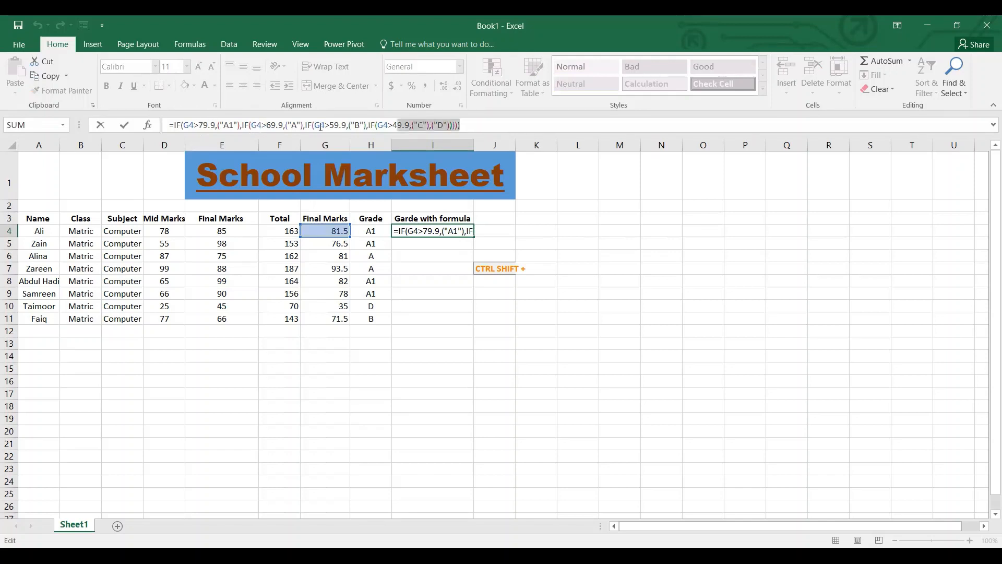
drag(149, 144, 159, 127)
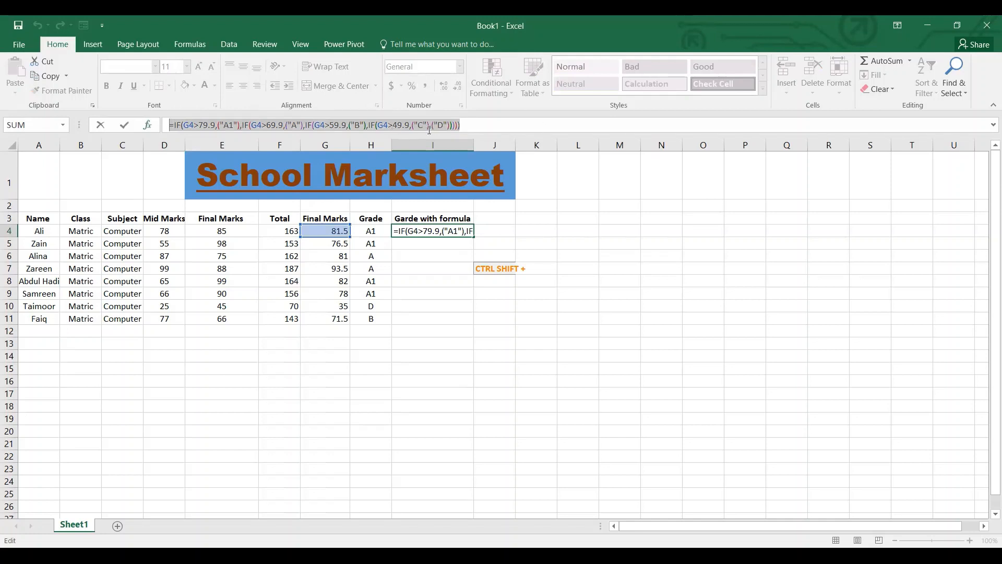
click(600, 214)
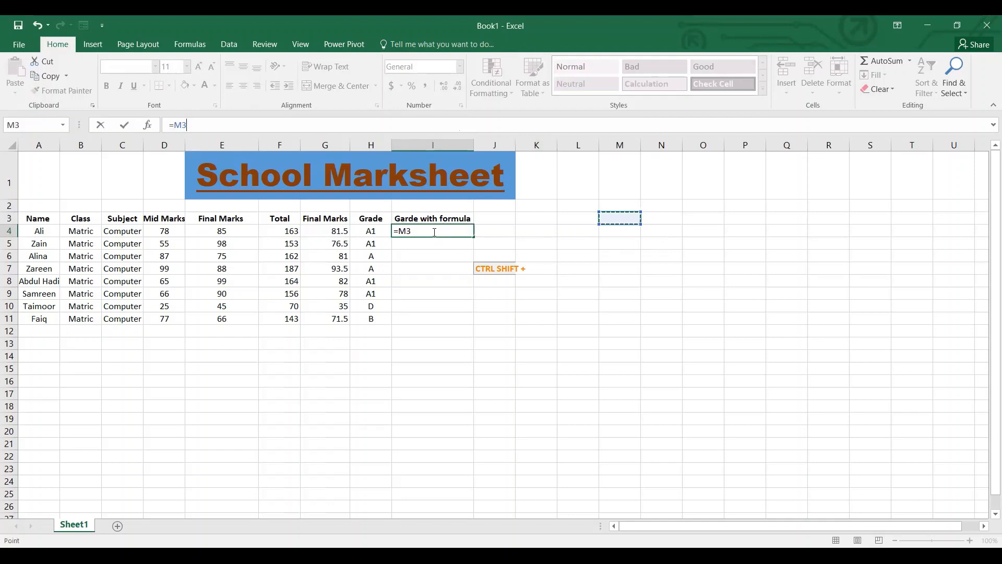
key(ctrl+z)
key(Return)
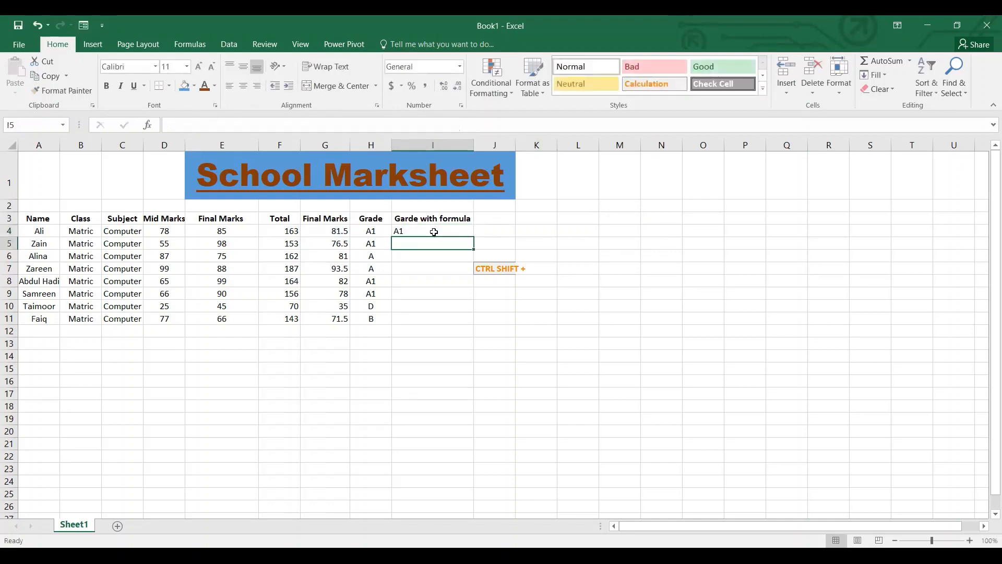
Fill the nested IF grade formula from I4 down through I11.
click(402, 229)
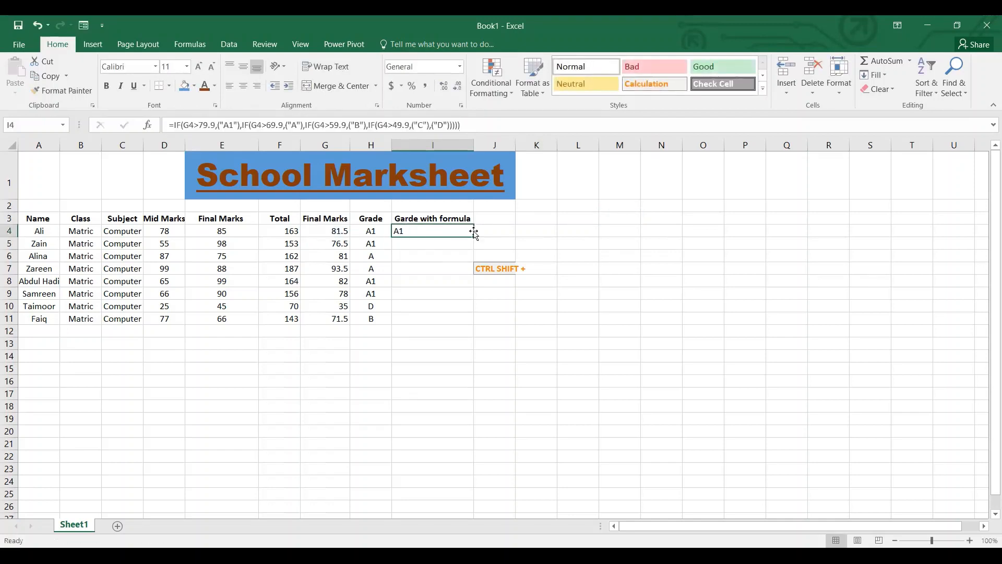
drag(472, 237, 463, 321)
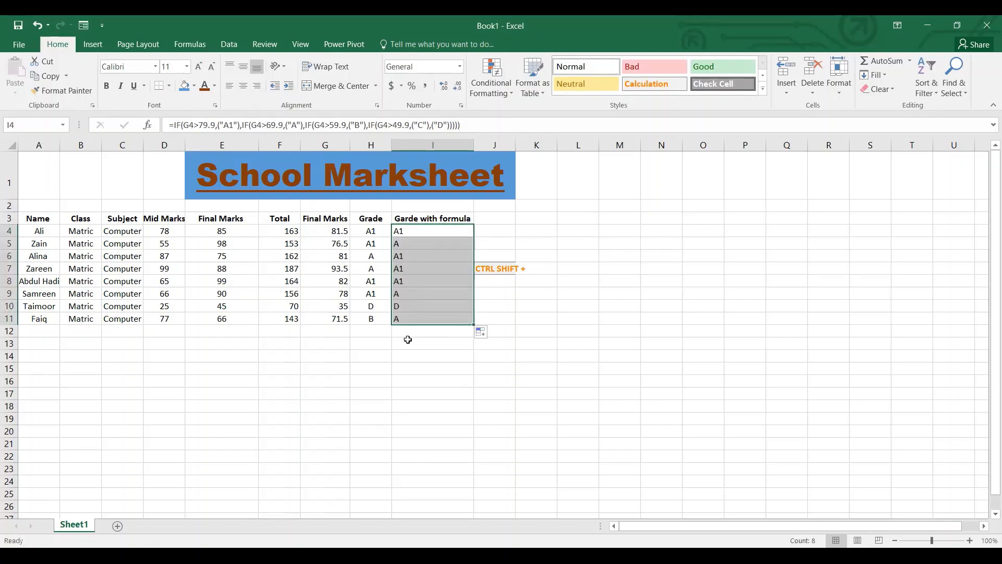
click(386, 331)
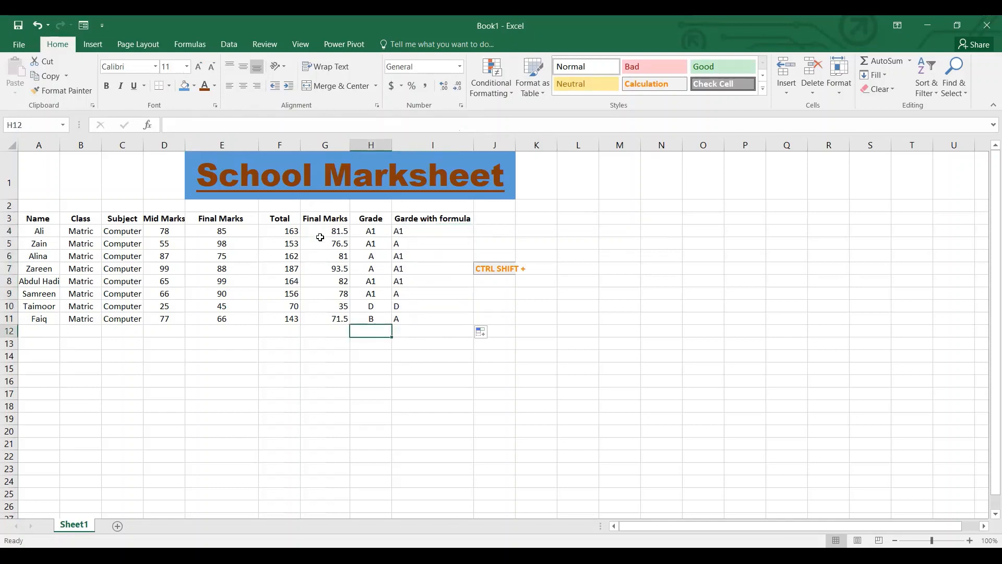
Rename the header in G3 to "Total Marks".
click(366, 232)
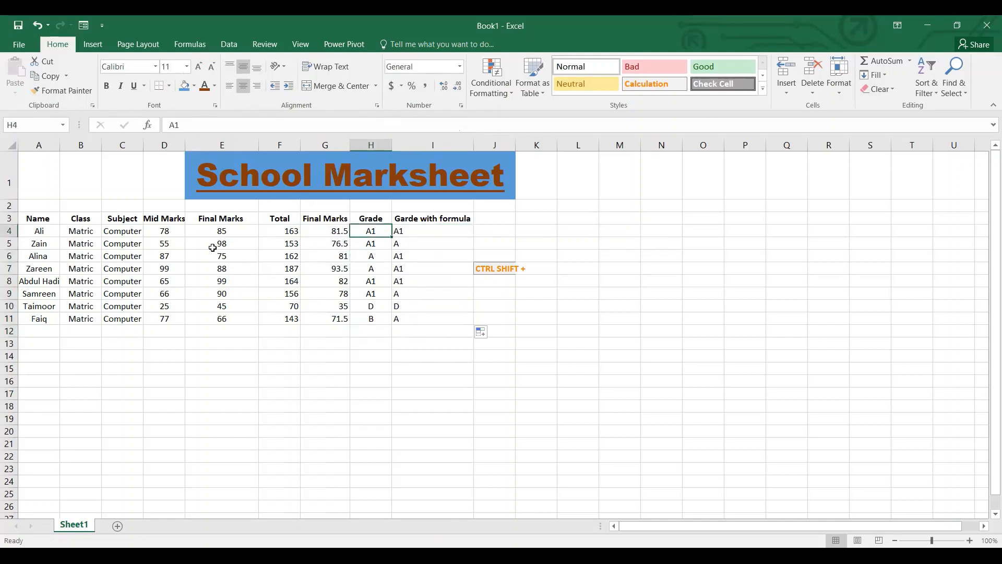
click(322, 224)
key(ctrl+Down)
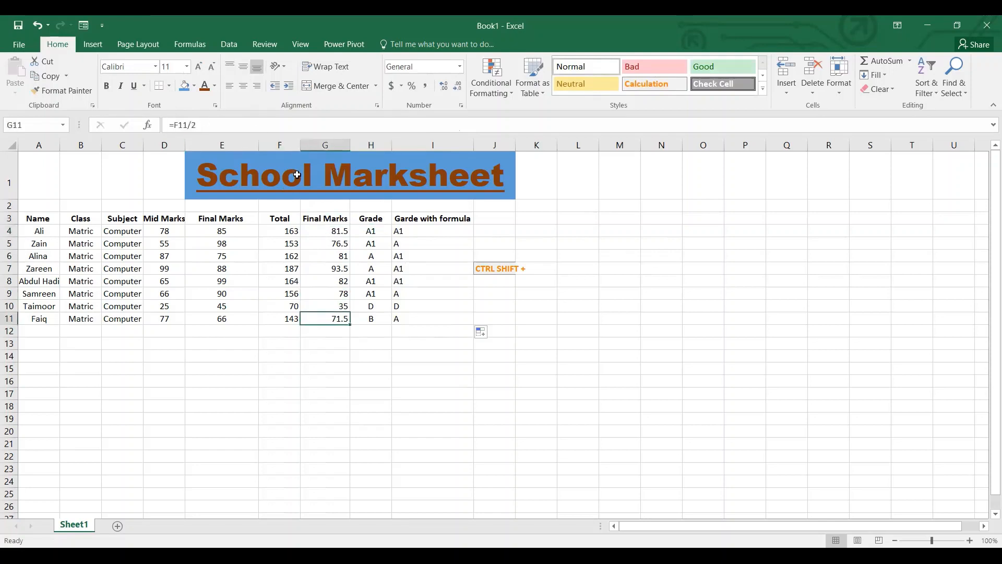
click(318, 223)
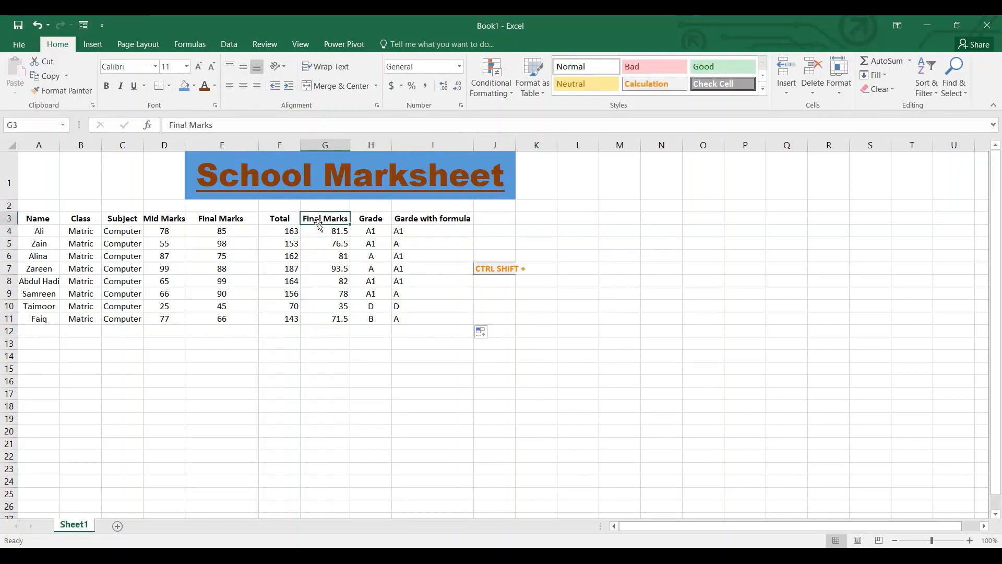
double_click(176, 125)
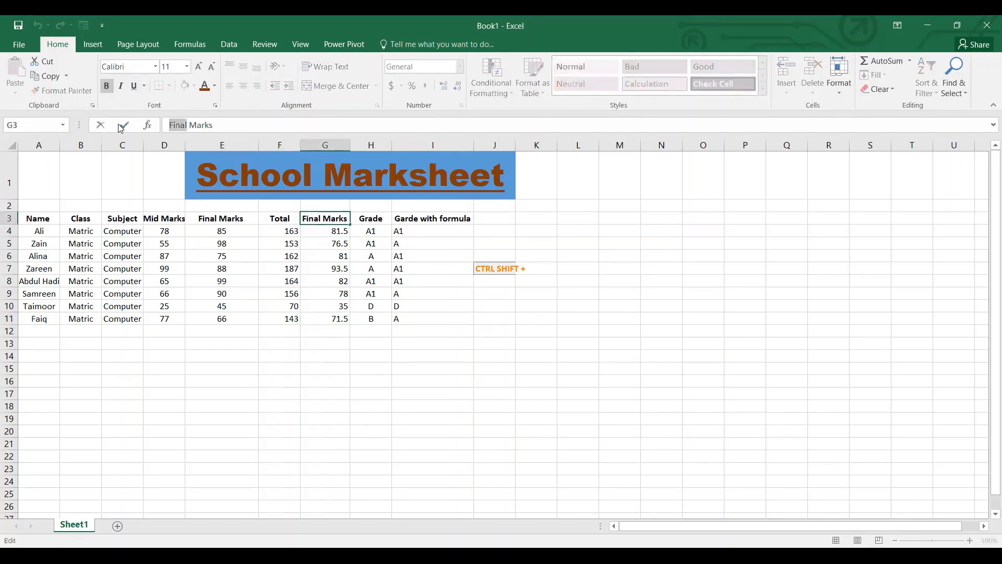
text(Total)
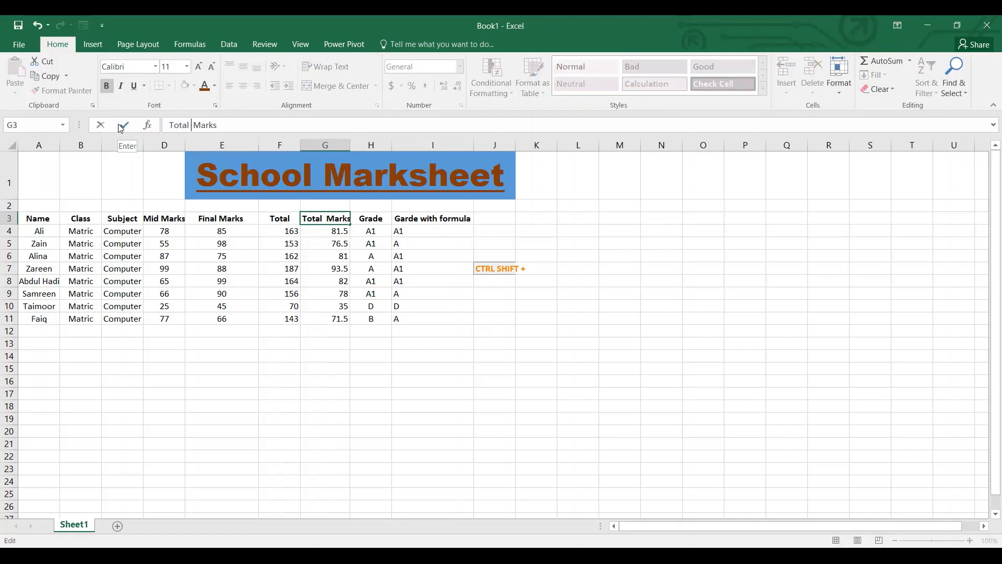
key(Return)
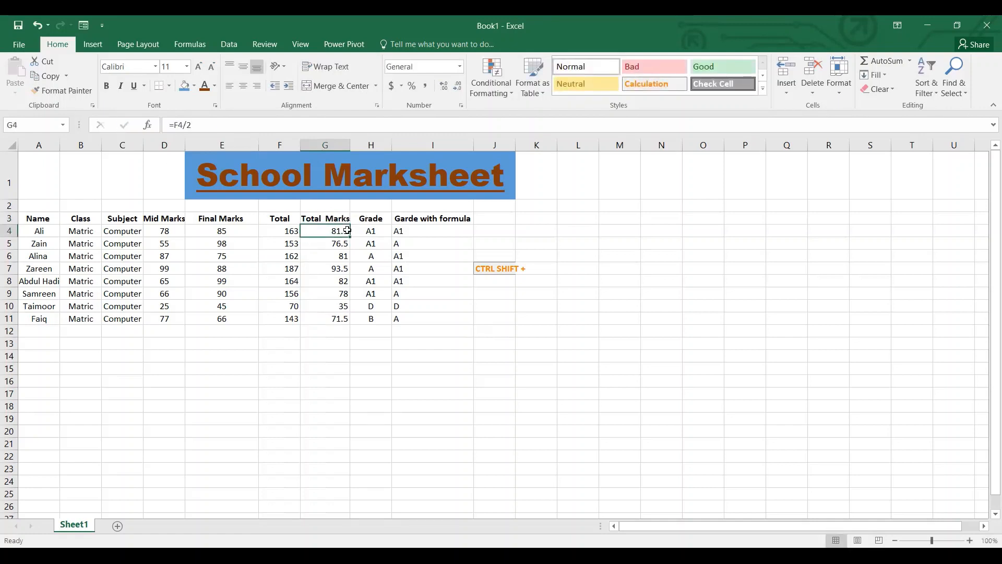
click(397, 243)
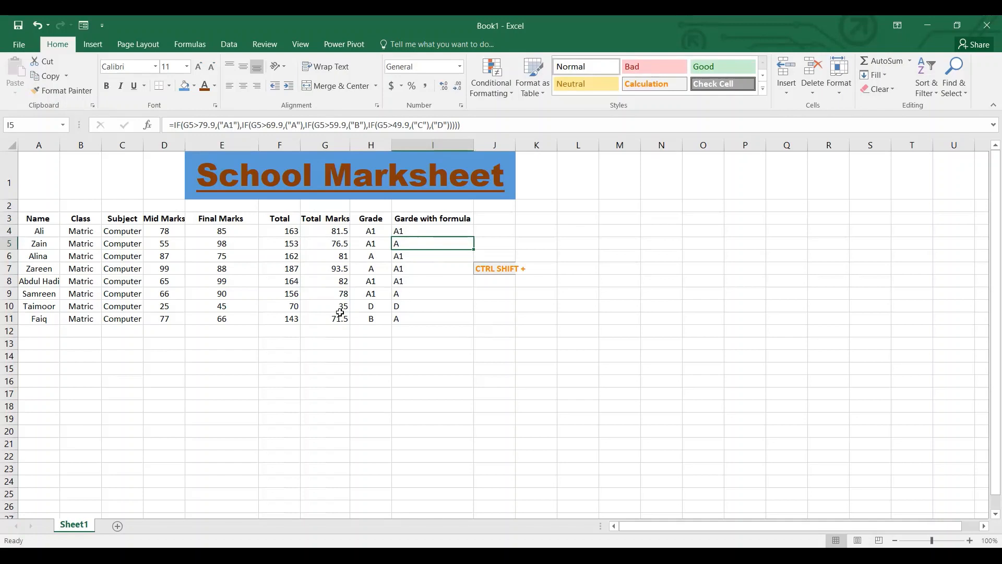
click(443, 126)
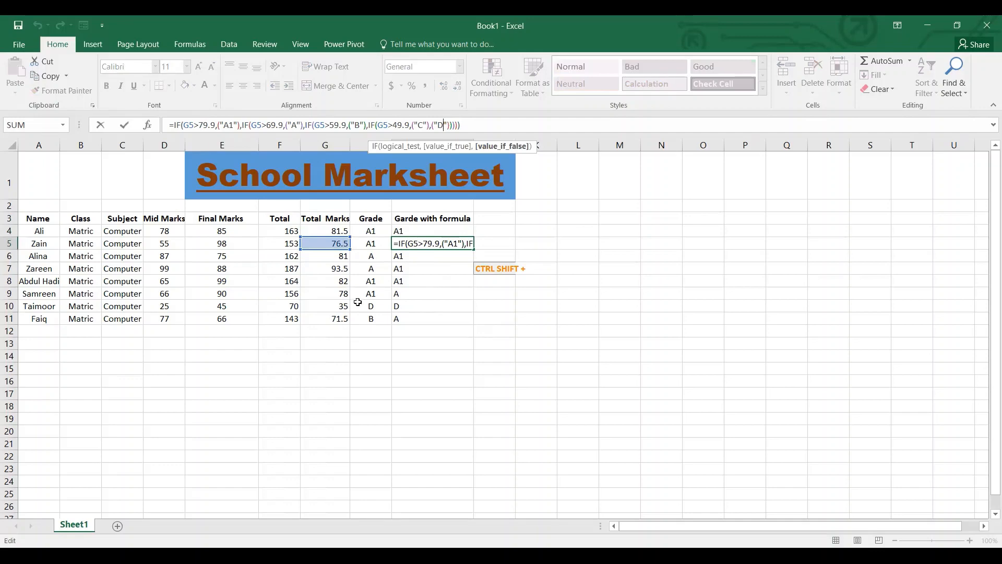
click(343, 308)
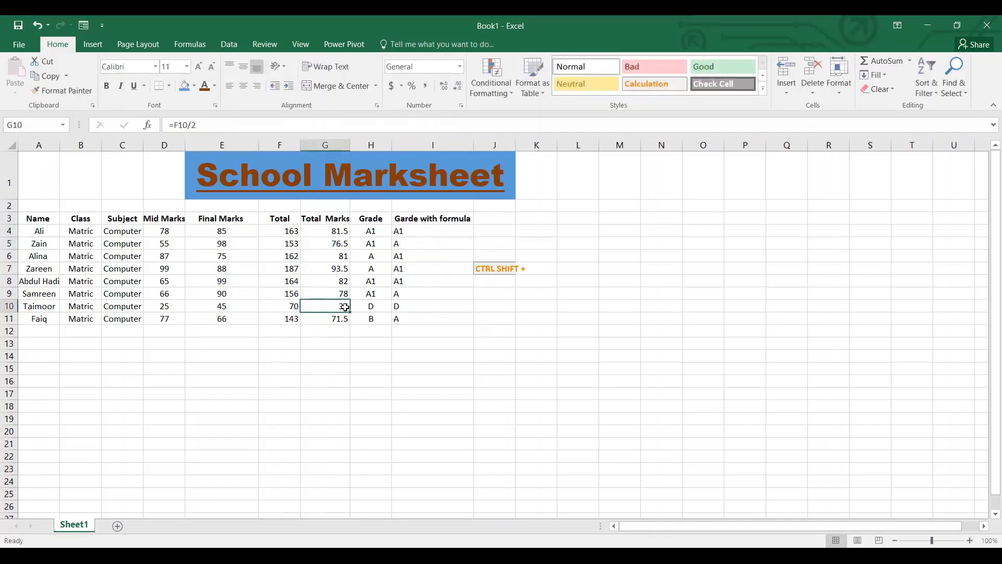
Insert another nested IF( in front of ("D") in I4's grade formula.
click(409, 228)
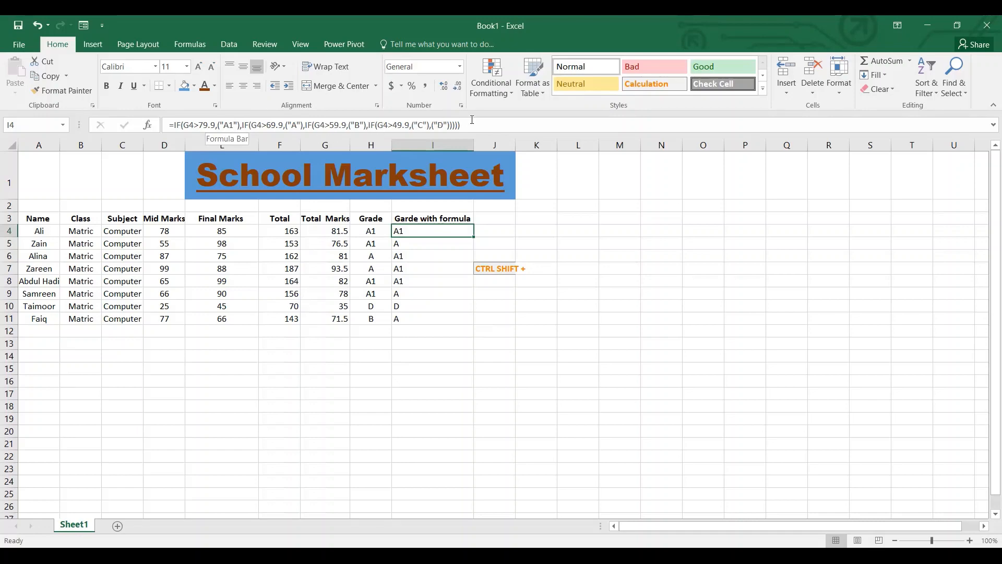
click(439, 124)
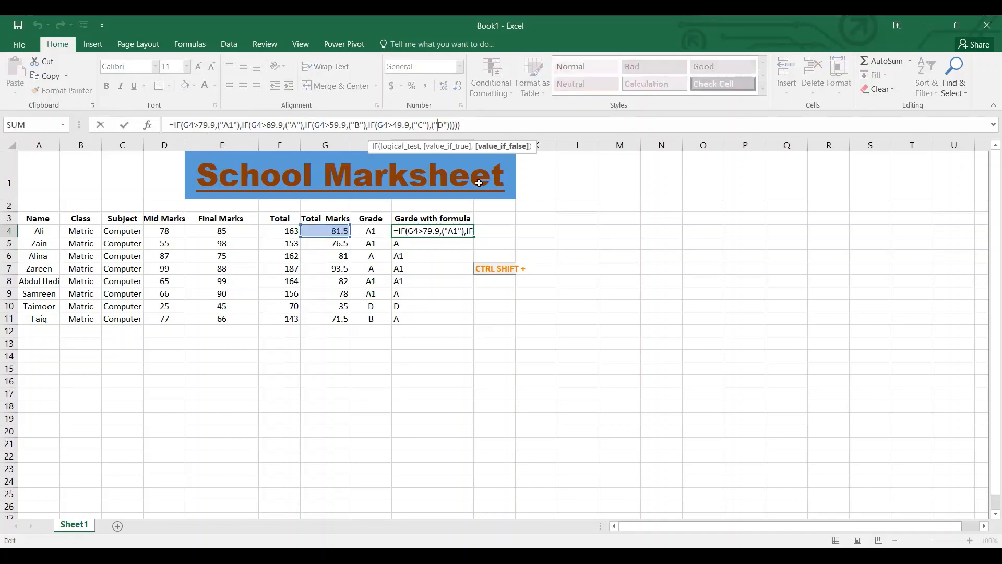
key(Left)
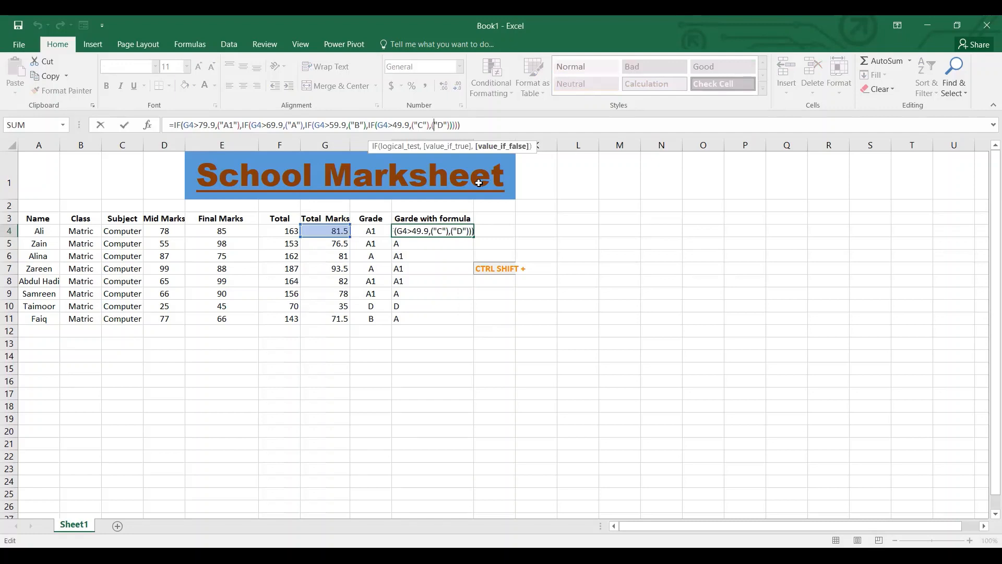
text((if)
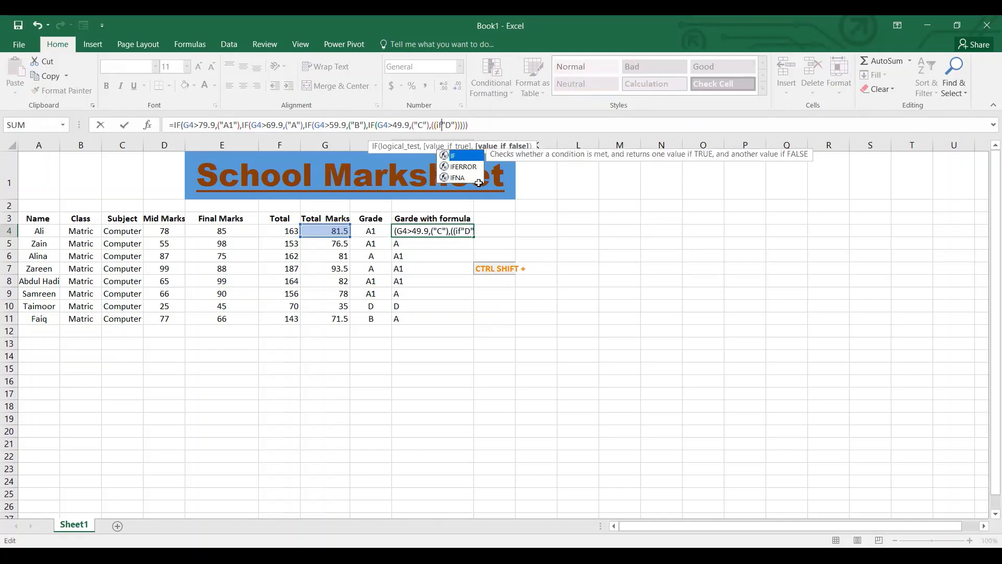
key(BackSpace)
key(BackSpace)
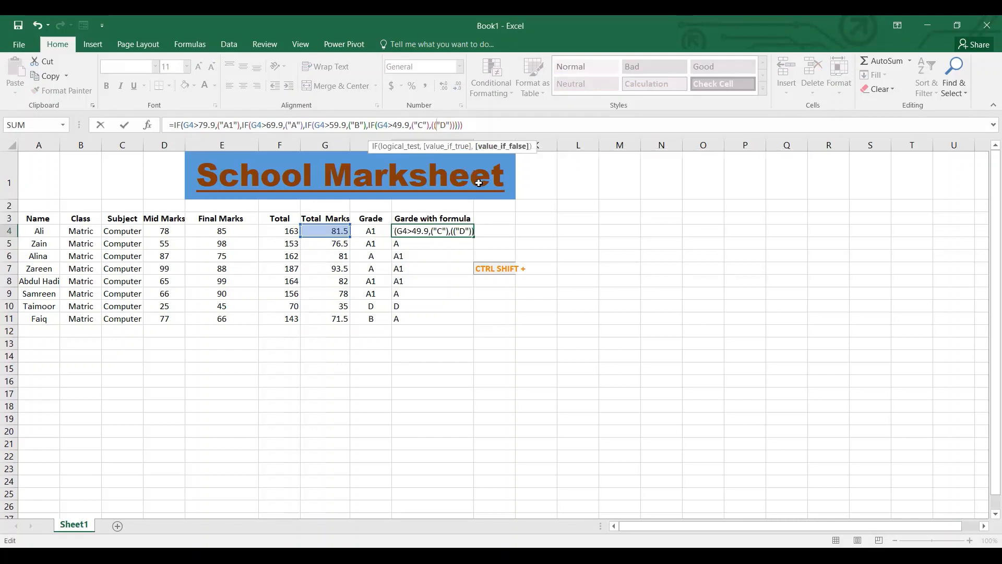
key(BackSpace)
text(if()
Set the fifth IF in I4 to test G4>39.9 with ("D") as its value if true, and fill the committed formula down to I11.
click(337, 231)
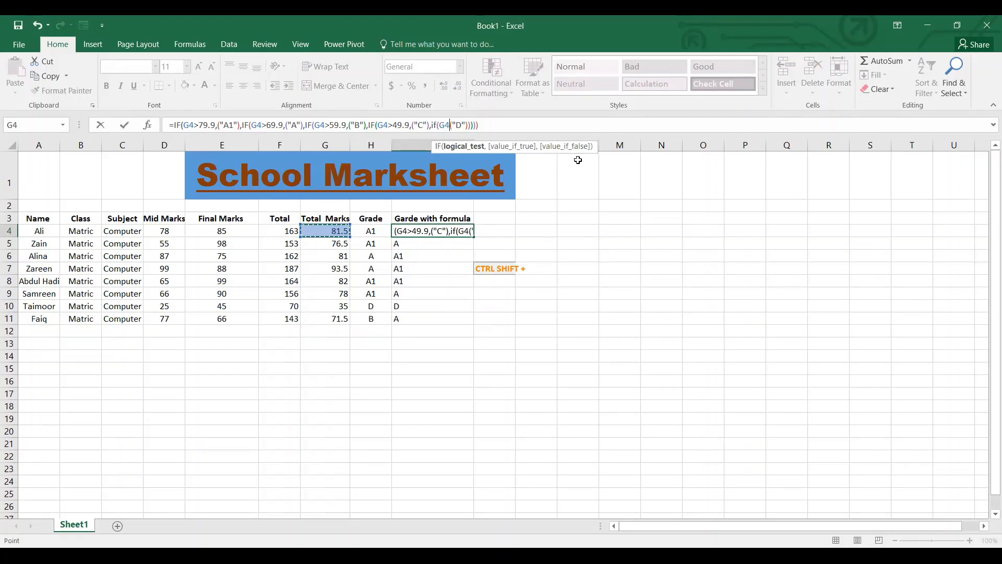
text(>39.9)
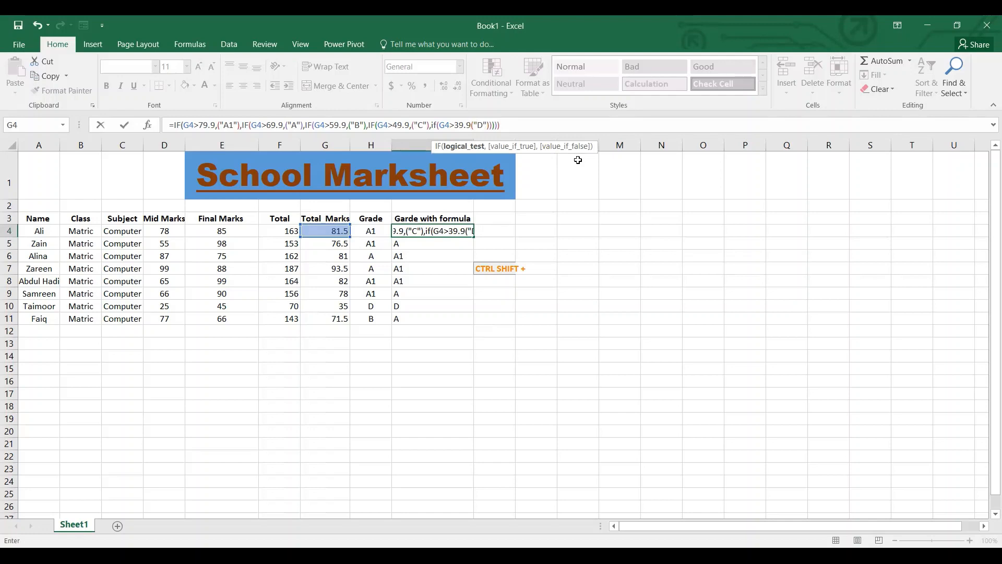
key(Return)
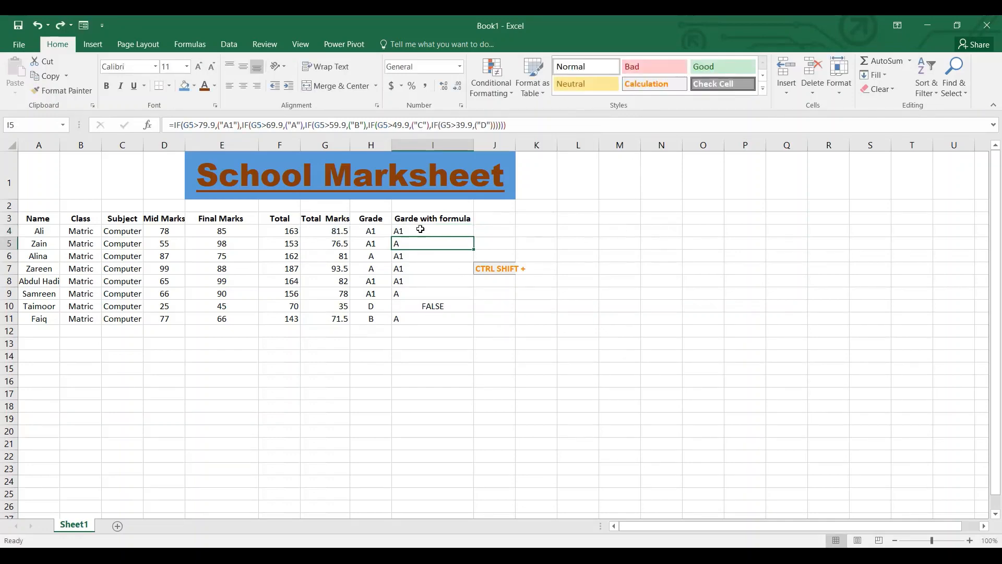
Examine the extended nested IF formula in the grade cell I10.
click(427, 315)
click(426, 305)
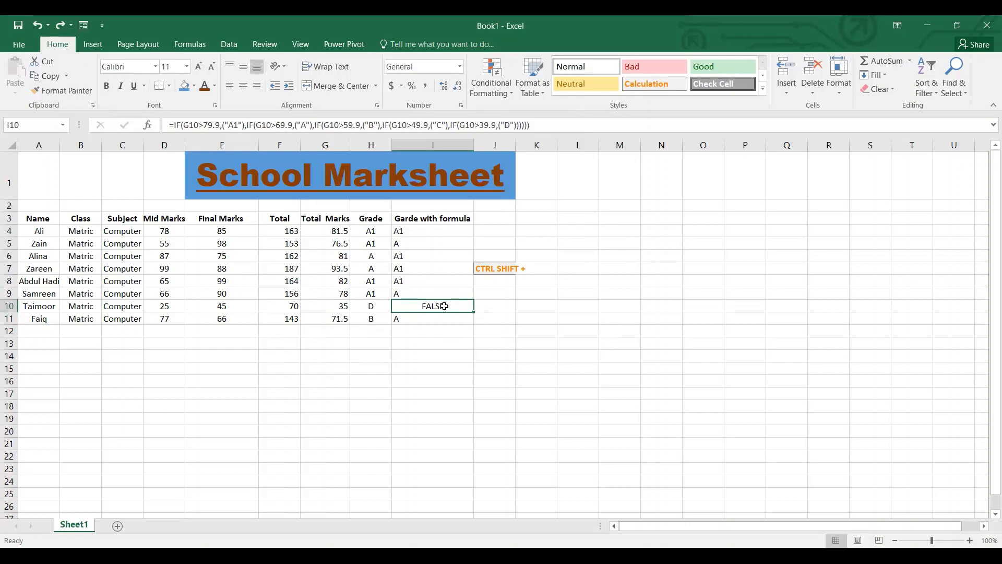
click(535, 125)
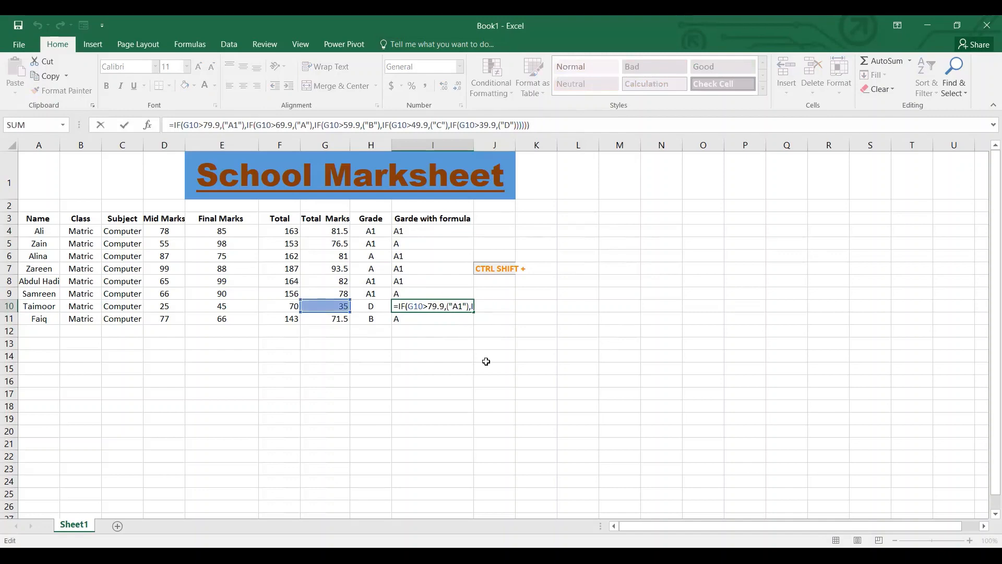
click(434, 305)
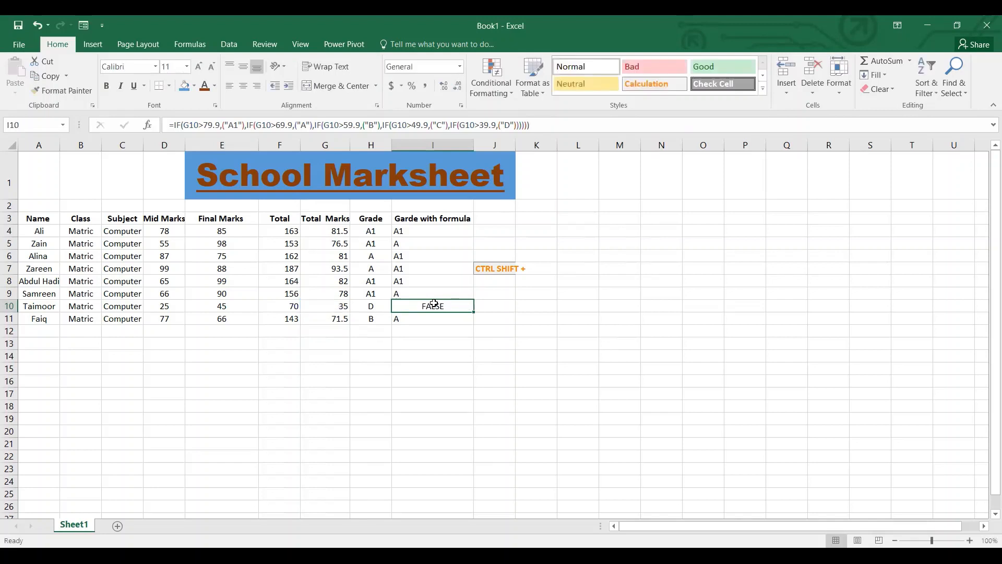